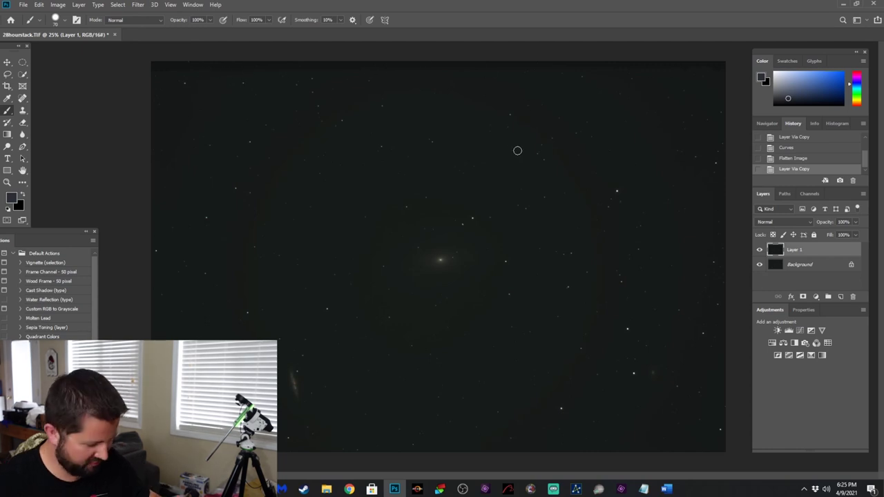
Apply Levels to the duplicate layer with the RGB black input level set to 6
{"action": "key", "text": "ctrl+l"}
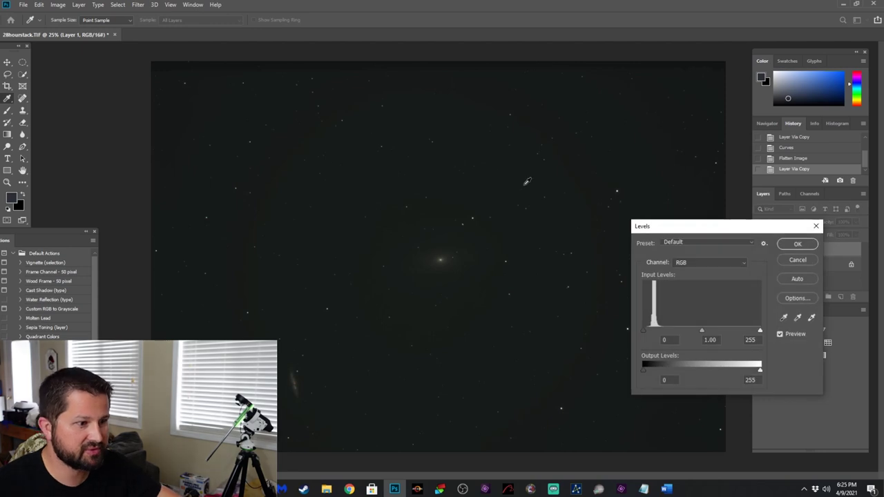
{"action": "left_click_drag", "start_coordinate": [646, 332], "coordinate": [646, 332]}
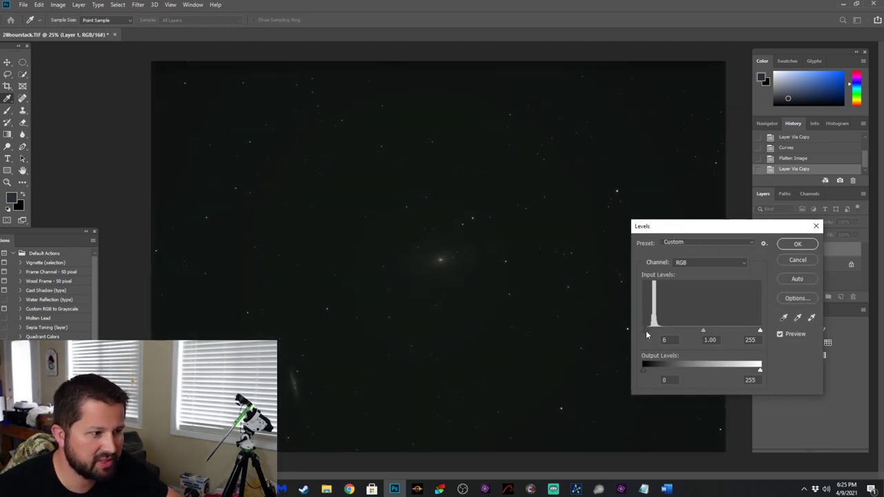
{"action": "left_click", "coordinate": [798, 244]}
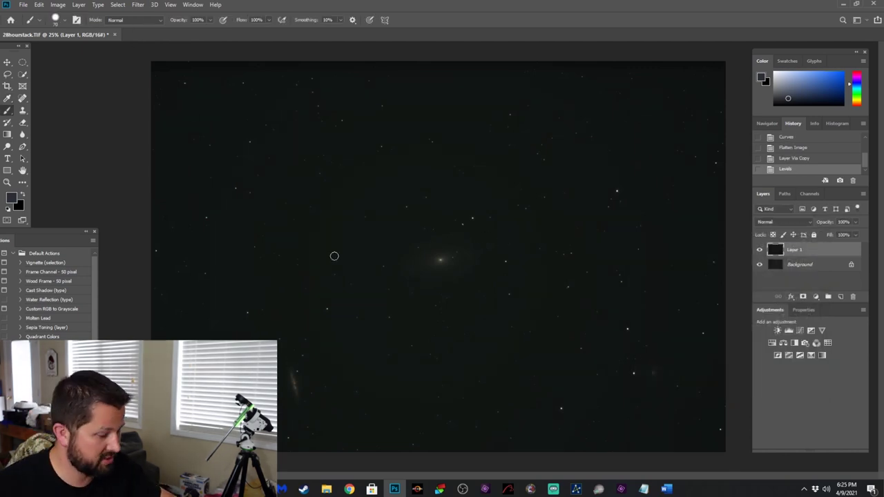
Stretch the image on Layer 1 with a Curves adjustment using the Arcsinh30 preset
{"action": "key", "text": "ctrl+m"}
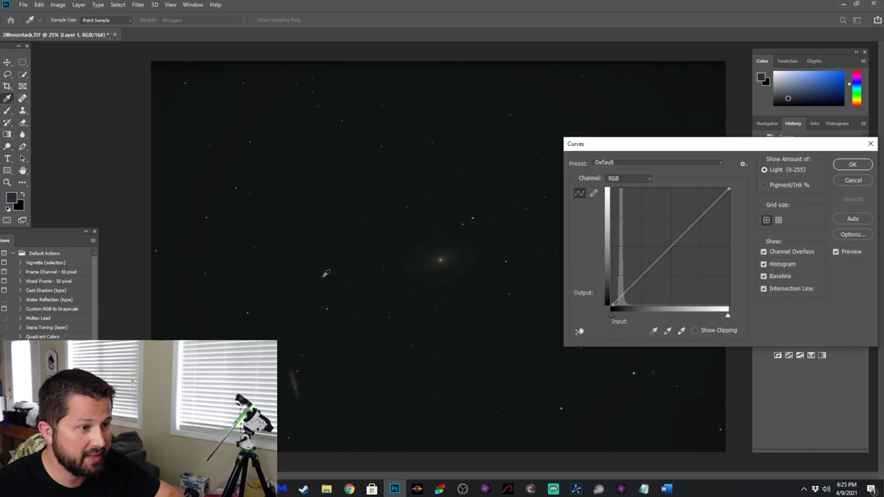
{"action": "left_click", "coordinate": [616, 163]}
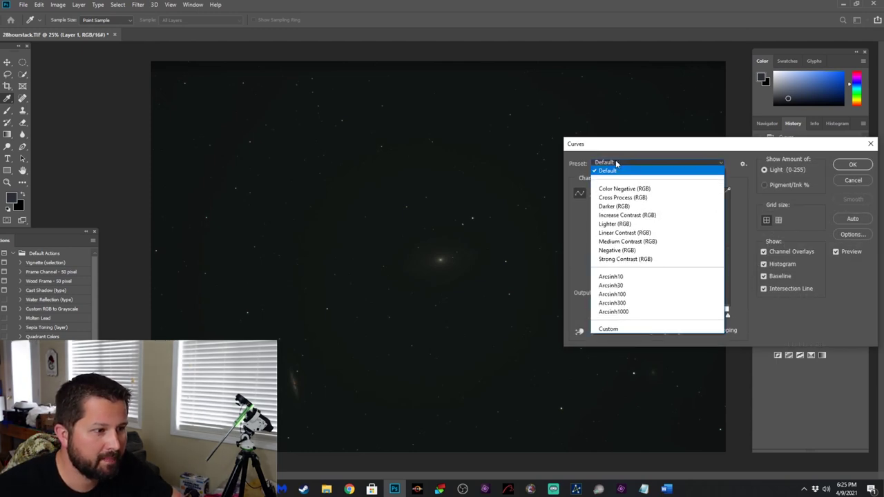
{"action": "left_click", "coordinate": [616, 284]}
{"action": "left_click", "coordinate": [854, 165]}
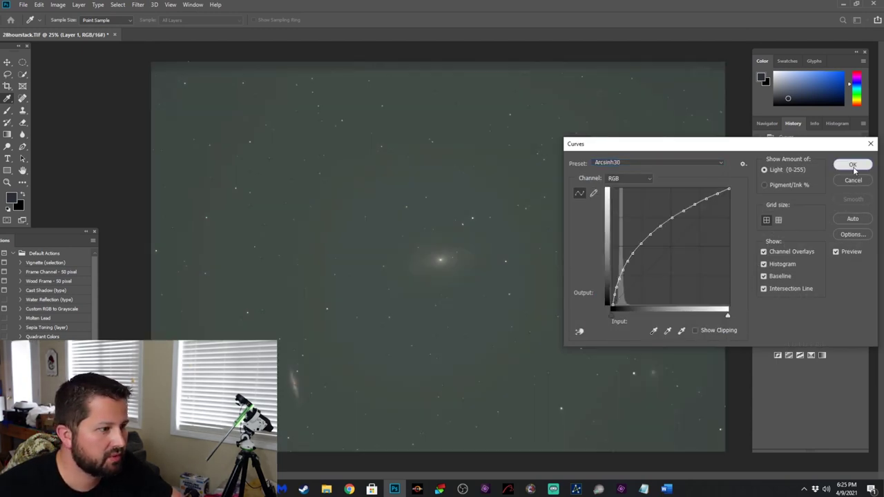
Flatten the stretched image and duplicate the Background layer
{"action": "left_click", "coordinate": [79, 5]}
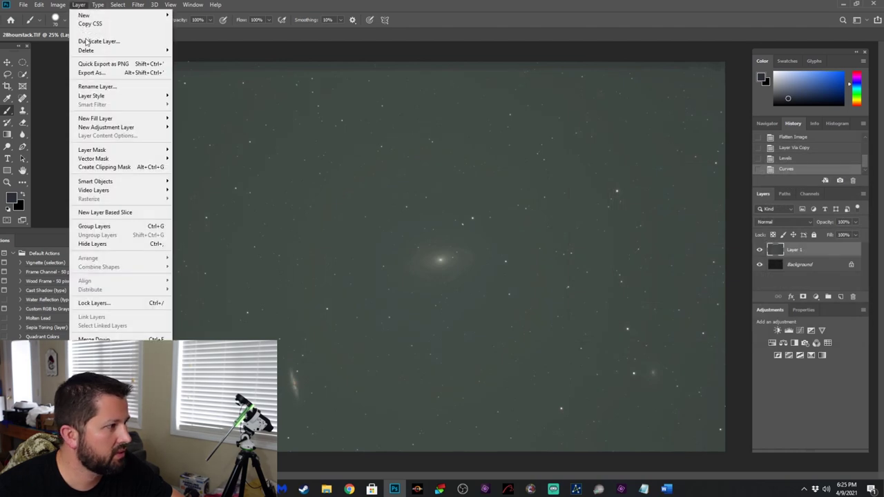
{"action": "left_click", "coordinate": [97, 357]}
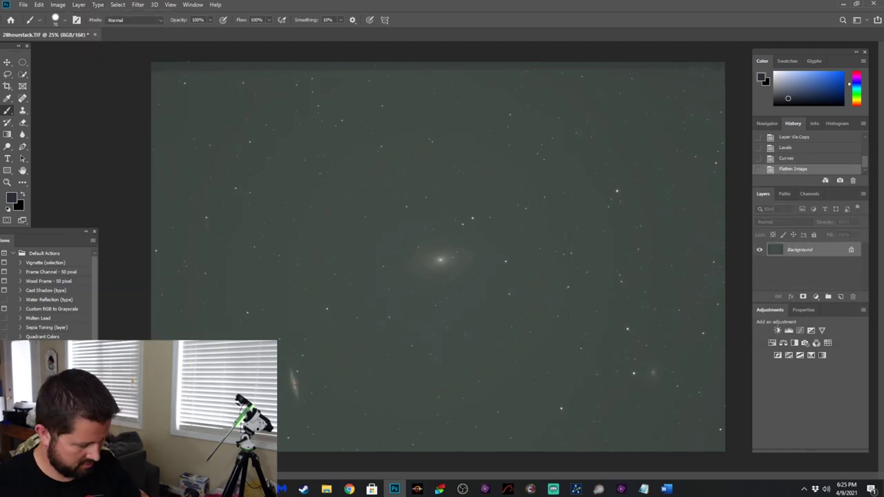
{"action": "key", "text": "ctrl+j"}
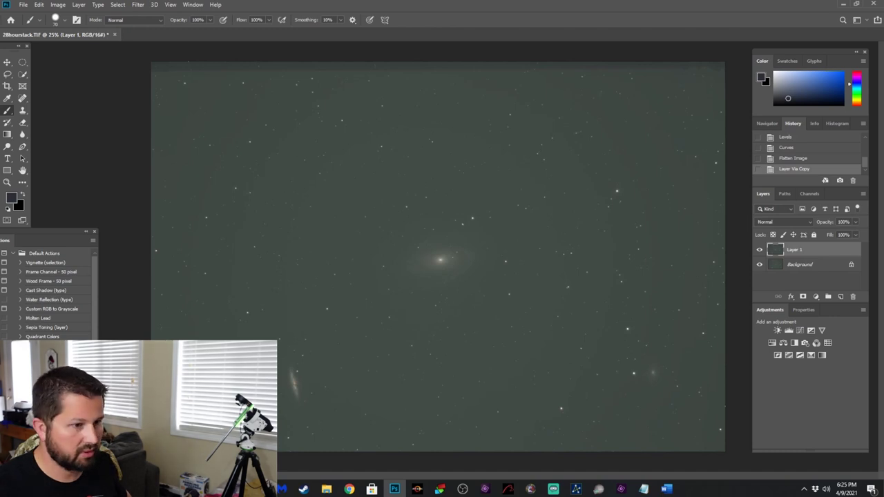
Crop narrow strips off all four edges of the image to remove the uneven stacking borders
{"action": "left_click", "coordinate": [7, 86]}
{"action": "left_click_drag", "start_coordinate": [153, 62], "coordinate": [153, 71]}
{"action": "left_click_drag", "start_coordinate": [150, 257], "coordinate": [155, 254]}
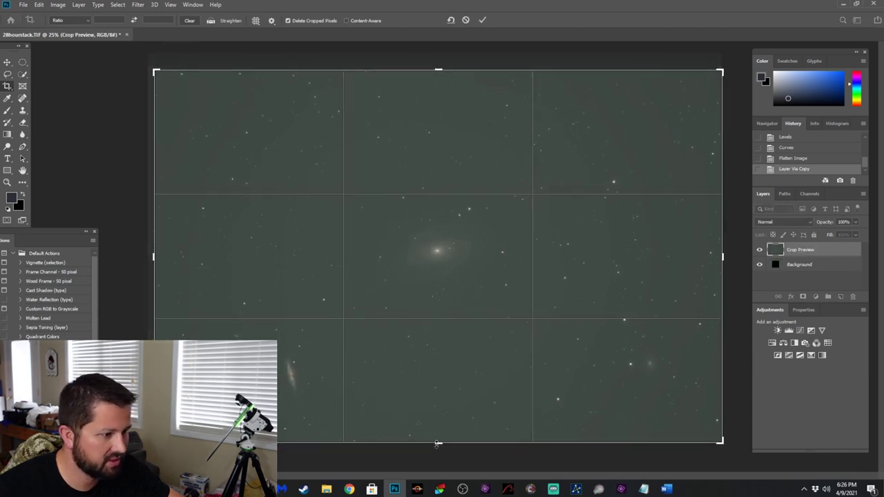
{"action": "left_click_drag", "start_coordinate": [438, 442], "coordinate": [438, 439]}
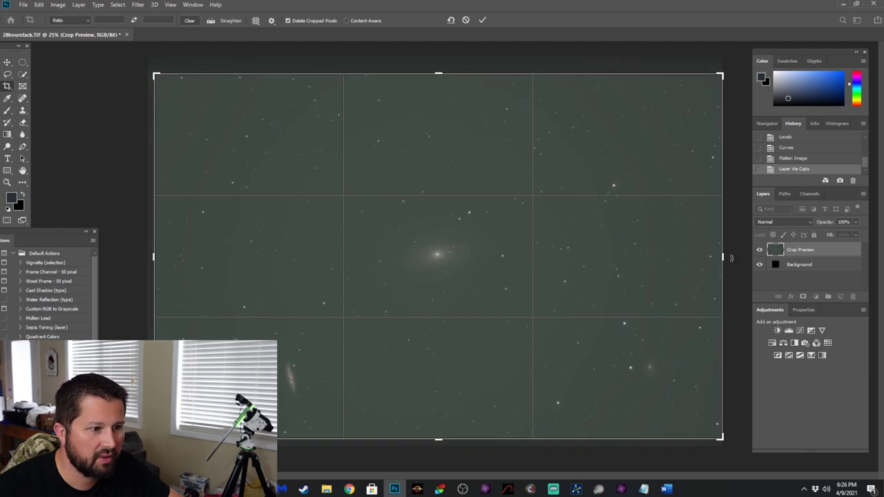
{"action": "left_click_drag", "start_coordinate": [723, 257], "coordinate": [717, 254]}
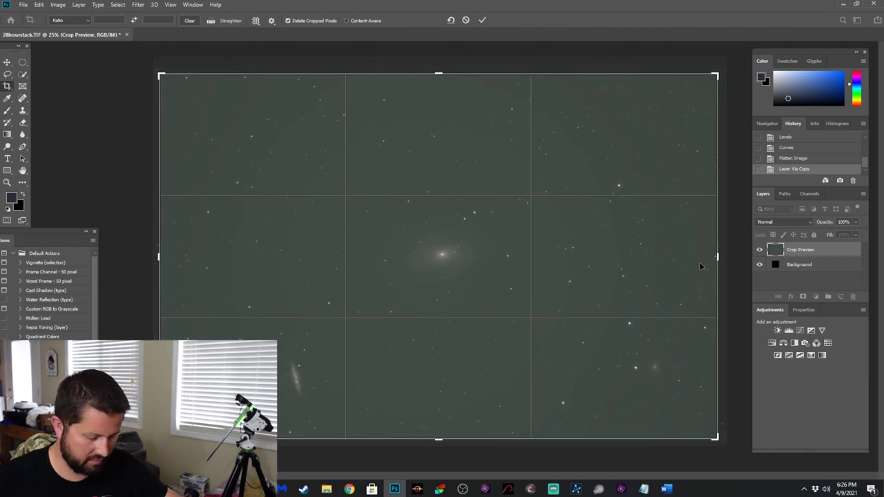
{"action": "key", "text": "Return"}
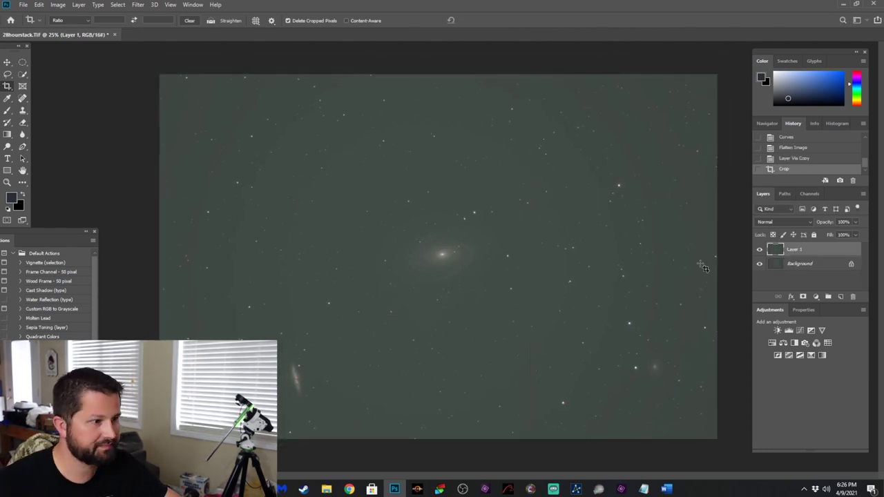
Flatten the cropped image and copy the Background to a new layer
{"action": "left_click", "coordinate": [79, 5]}
{"action": "left_click", "coordinate": [104, 357]}
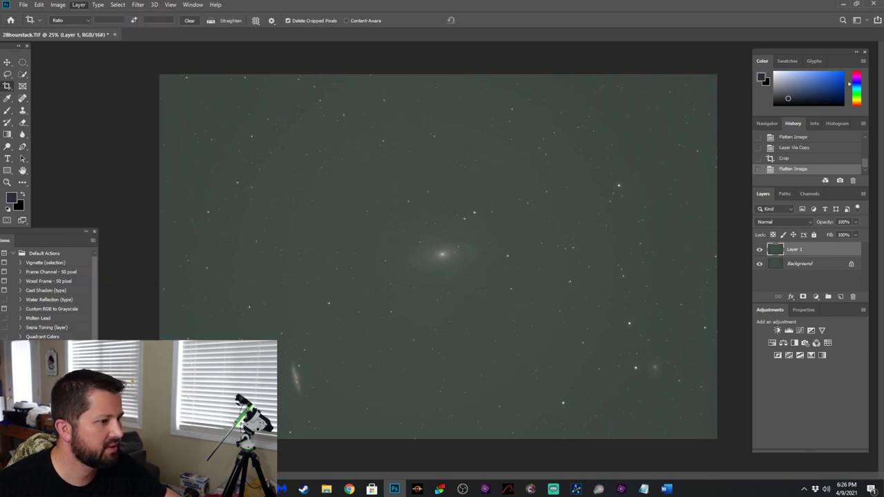
{"action": "key", "text": "ctrl+j"}
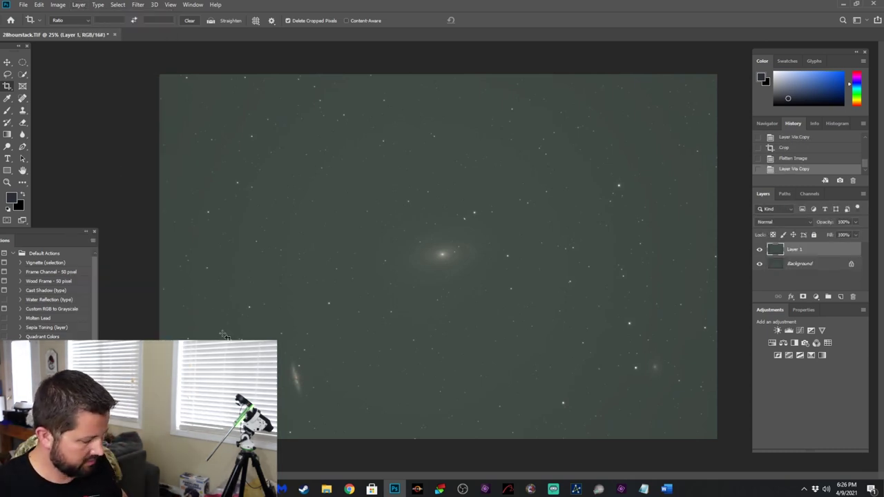
Darken the sky on Layer 1 with Levels by raising the RGB black input level to 55
{"action": "key", "text": "ctrl+l"}
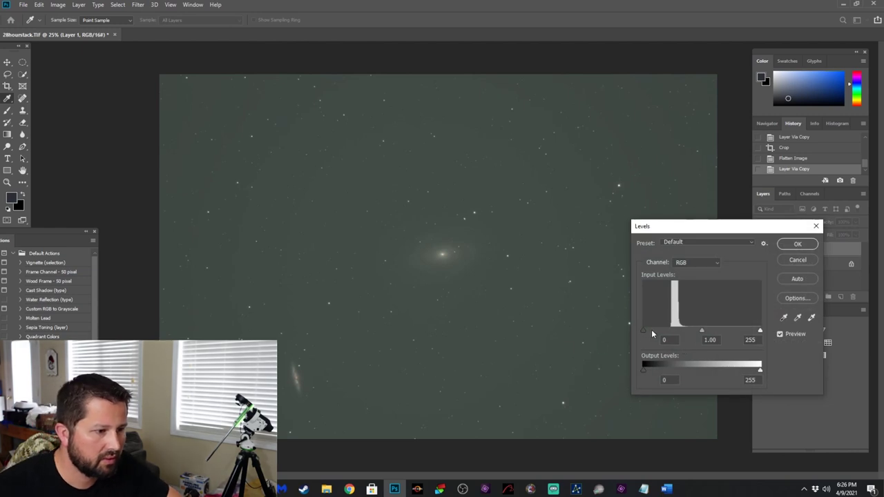
{"action": "left_click_drag", "start_coordinate": [644, 336], "coordinate": [669, 335]}
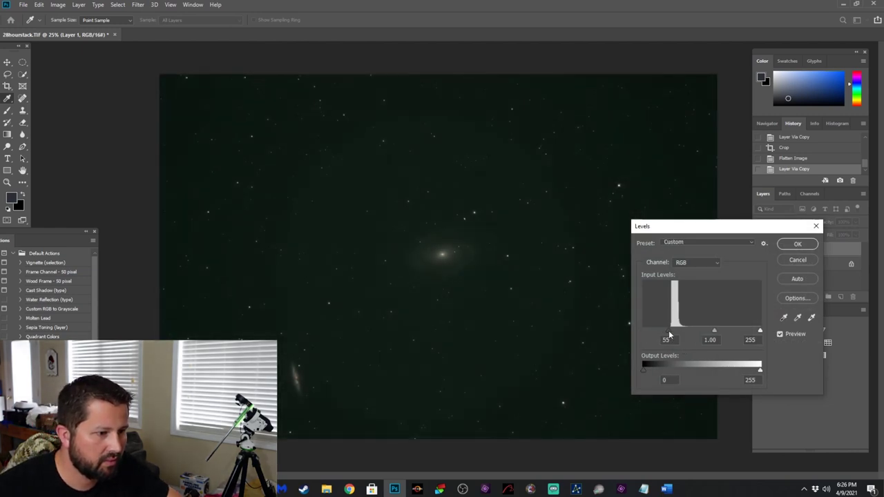
{"action": "left_click", "coordinate": [799, 246]}
{"action": "key", "text": "c"}
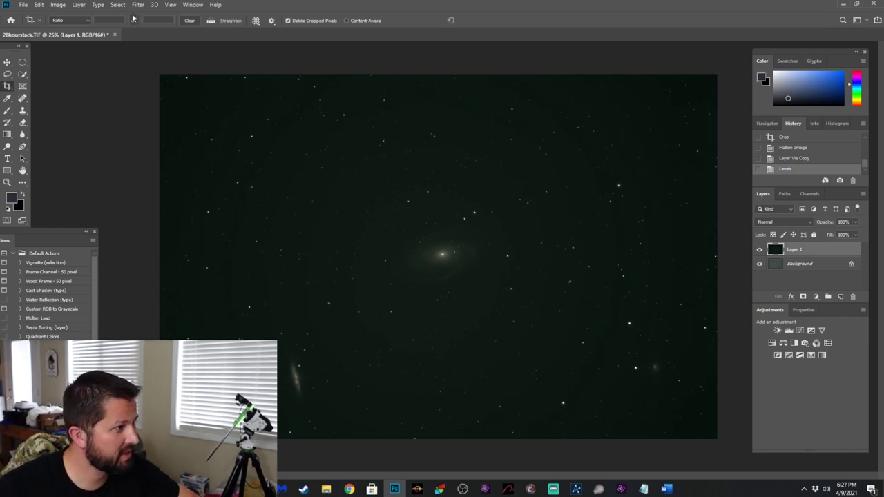
{"action": "left_click", "coordinate": [7, 74]}
{"action": "mouse_move", "coordinate": [389, 243]}
{"action": "left_mouse_down"}
{"action": "mouse_move", "coordinate": [445, 218]}
{"action": "mouse_move", "coordinate": [496, 212]}
{"action": "mouse_move", "coordinate": [508, 228]}
{"action": "mouse_move", "coordinate": [508, 256]}
{"action": "mouse_move", "coordinate": [491, 286]}
{"action": "mouse_move", "coordinate": [448, 306]}
{"action": "mouse_move", "coordinate": [394, 300]}
{"action": "mouse_move", "coordinate": [379, 277]}
{"action": "mouse_move", "coordinate": [391, 241]}
{"action": "left_mouse_up"}
{"action": "left_click_drag", "start_coordinate": [311, 380], "coordinate": [294, 358]}
{"action": "key", "text": "ctrl+d"}
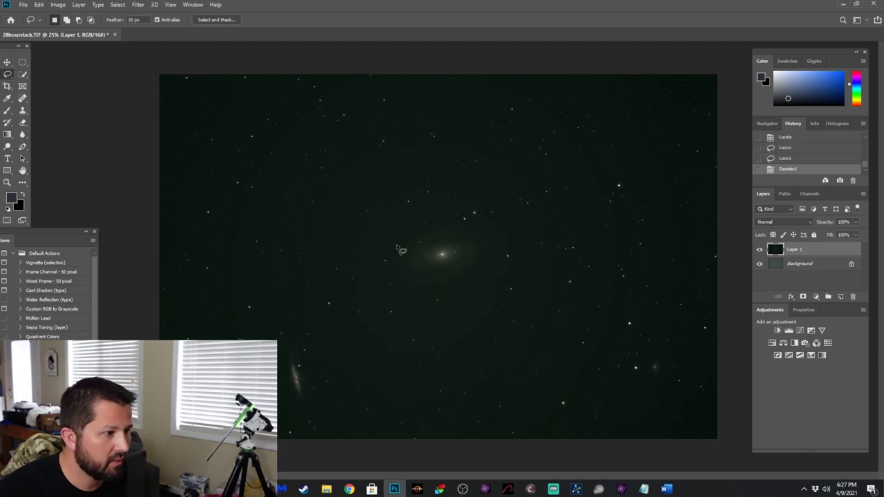
Lasso loosely around the central galaxy, add the two smaller galaxies near the bottom of the image, and invert the selection to target the background sky
{"action": "mouse_move", "coordinate": [386, 243]}
{"action": "left_mouse_down"}
{"action": "mouse_move", "coordinate": [468, 218]}
{"action": "mouse_move", "coordinate": [494, 229]}
{"action": "mouse_move", "coordinate": [496, 259]}
{"action": "mouse_move", "coordinate": [474, 288]}
{"action": "mouse_move", "coordinate": [430, 300]}
{"action": "mouse_move", "coordinate": [387, 290]}
{"action": "mouse_move", "coordinate": [387, 242]}
{"action": "left_mouse_up"}
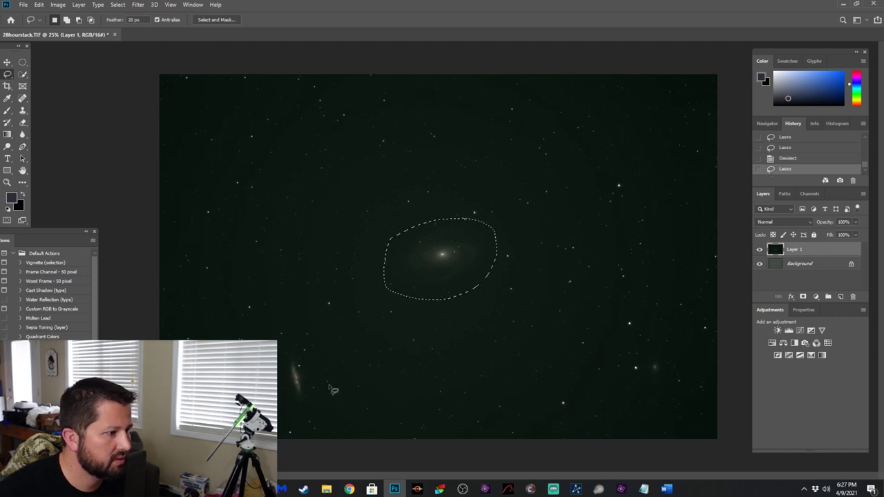
{"action": "mouse_move", "coordinate": [314, 386]}
{"action": "left_mouse_down"}
{"action": "mouse_move", "coordinate": [309, 361]}
{"action": "mouse_move", "coordinate": [282, 353]}
{"action": "mouse_move", "coordinate": [279, 382]}
{"action": "mouse_move", "coordinate": [293, 413]}
{"action": "mouse_move", "coordinate": [310, 412]}
{"action": "mouse_move", "coordinate": [316, 380]}
{"action": "left_mouse_up"}
{"action": "mouse_move", "coordinate": [645, 371]}
{"action": "left_mouse_down"}
{"action": "mouse_move", "coordinate": [656, 353]}
{"action": "mouse_move", "coordinate": [670, 378]}
{"action": "mouse_move", "coordinate": [659, 386]}
{"action": "mouse_move", "coordinate": [649, 356]}
{"action": "left_mouse_up"}
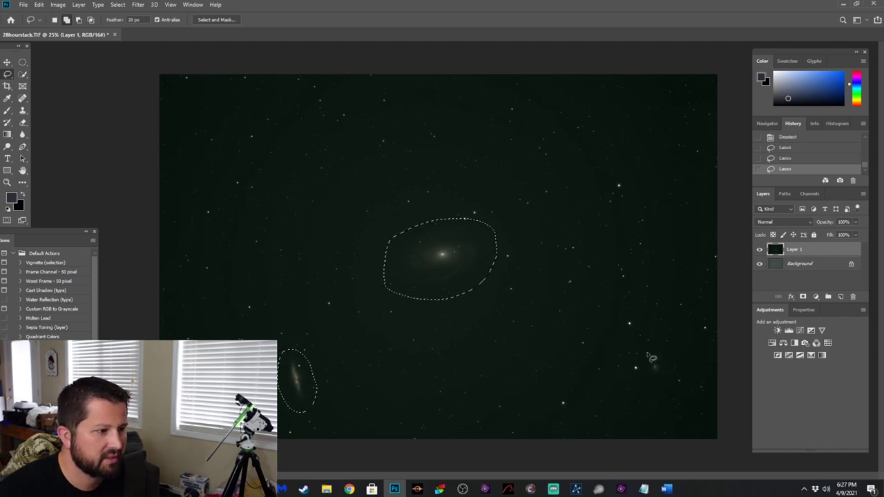
{"action": "left_click", "coordinate": [118, 4]}
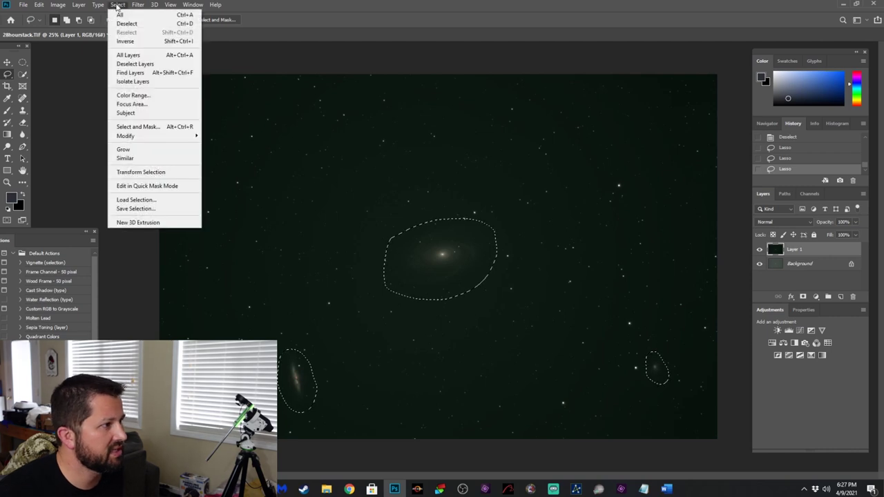
{"action": "left_click", "coordinate": [126, 41]}
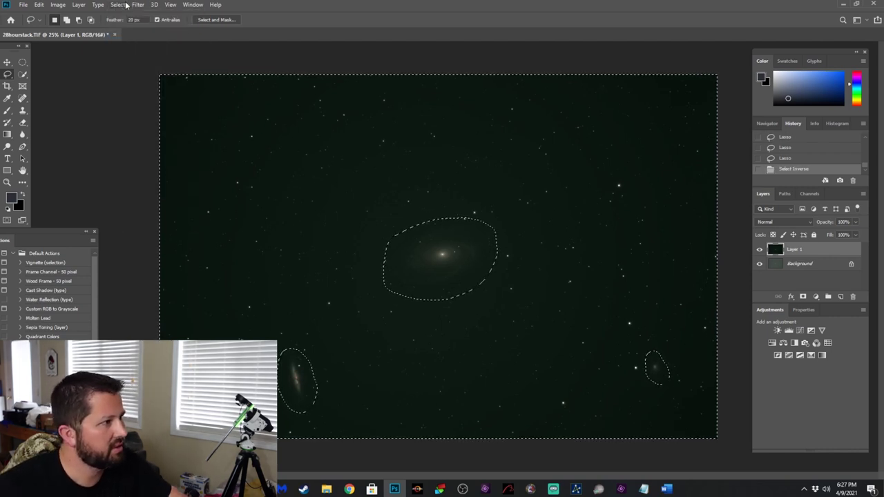
Run GradientXTerminator on the selected sky with Medium detail and Medium aggressiveness, and deselect
{"action": "left_click", "coordinate": [137, 5]}
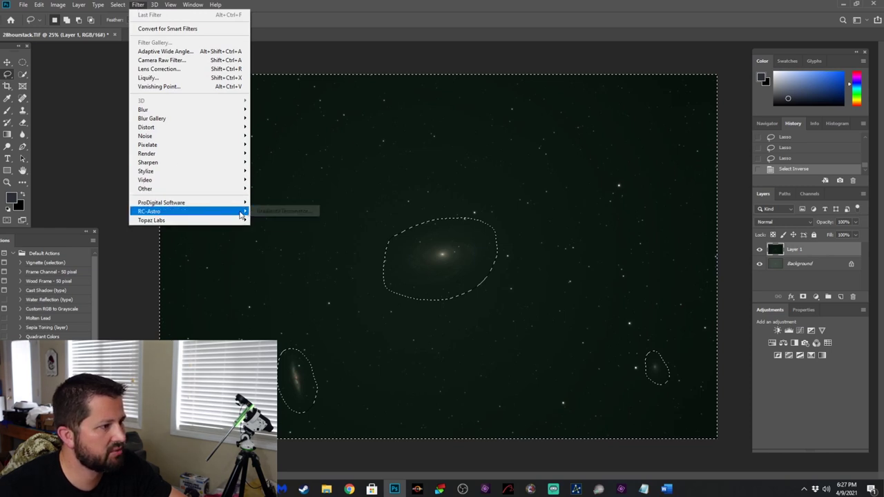
{"action": "left_click", "coordinate": [263, 211]}
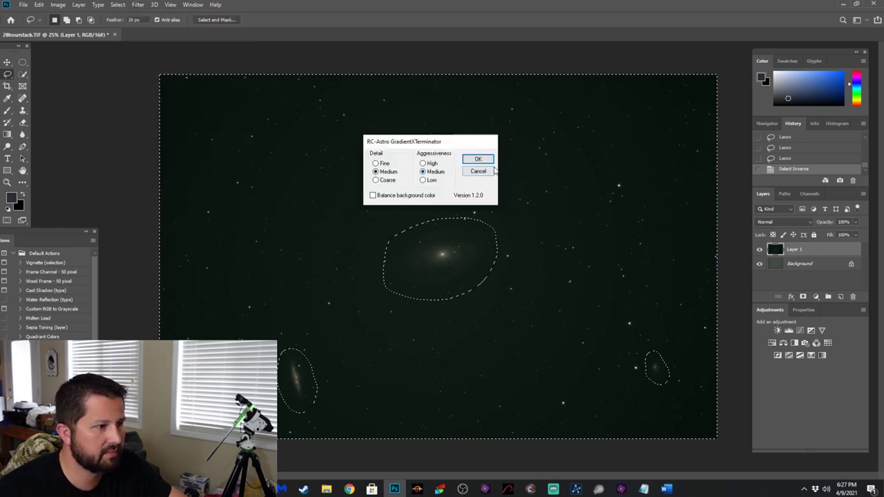
{"action": "left_click", "coordinate": [478, 159]}
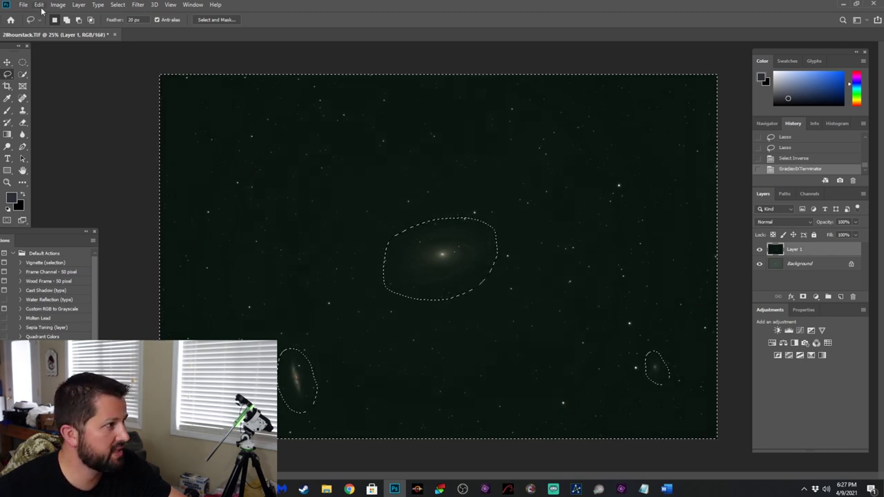
{"action": "left_click", "coordinate": [118, 5]}
{"action": "left_click", "coordinate": [127, 23]}
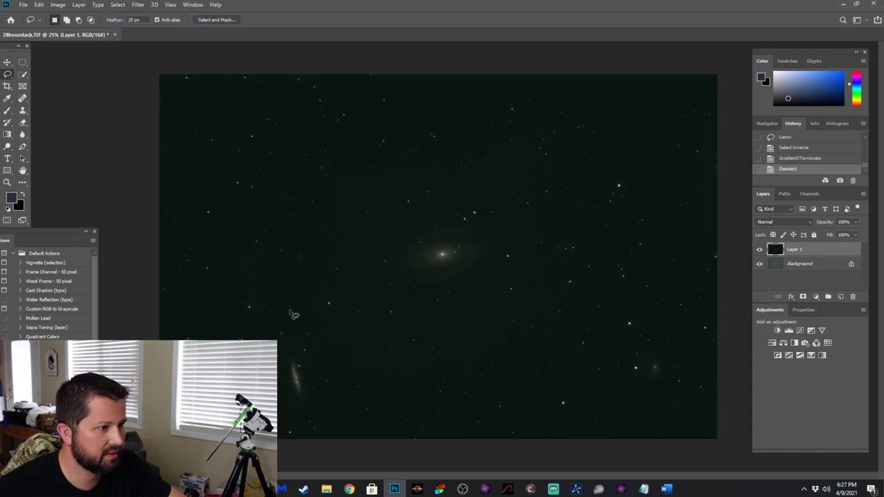
Flatten the gradient-corrected image and duplicate it as a new layer
{"action": "left_click", "coordinate": [79, 5]}
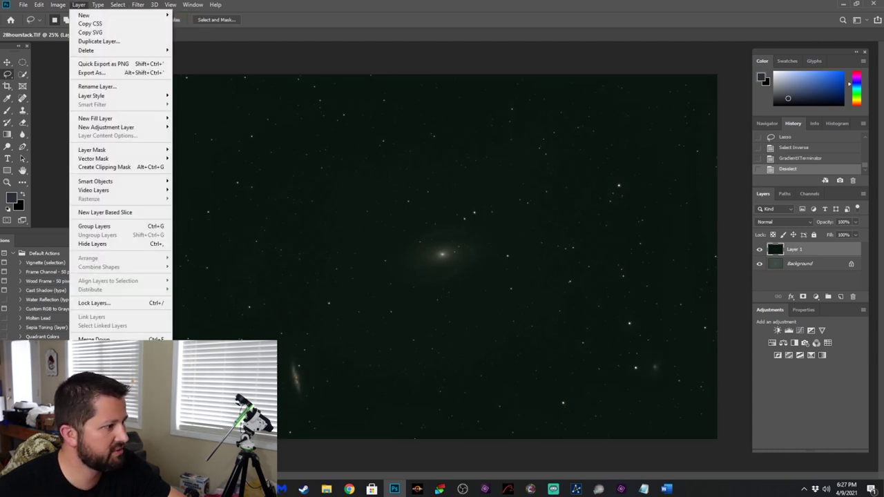
{"action": "left_click", "coordinate": [97, 357]}
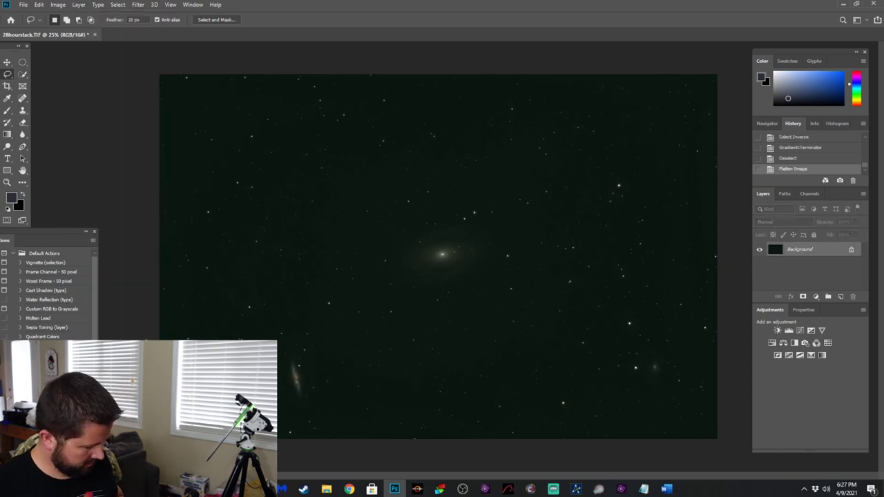
{"action": "key", "text": "ctrl+j"}
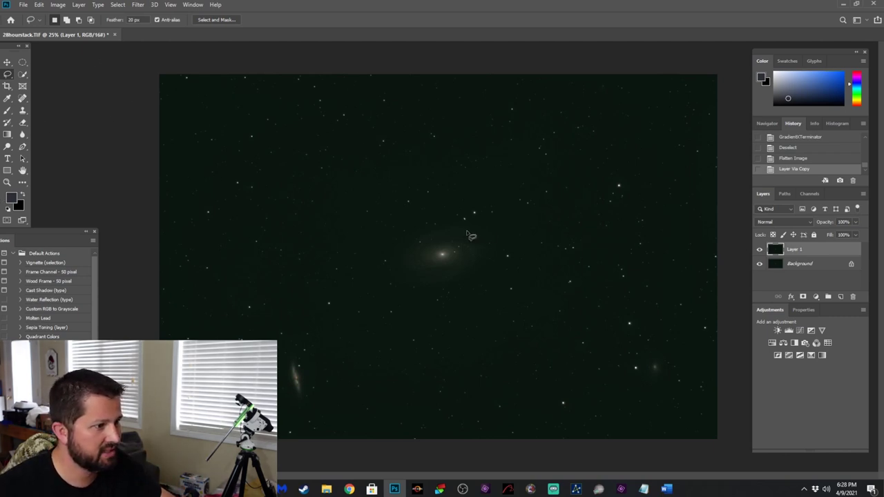
Fill Layer 1 with its average color using the Average blur filter
{"action": "left_click", "coordinate": [138, 5]}
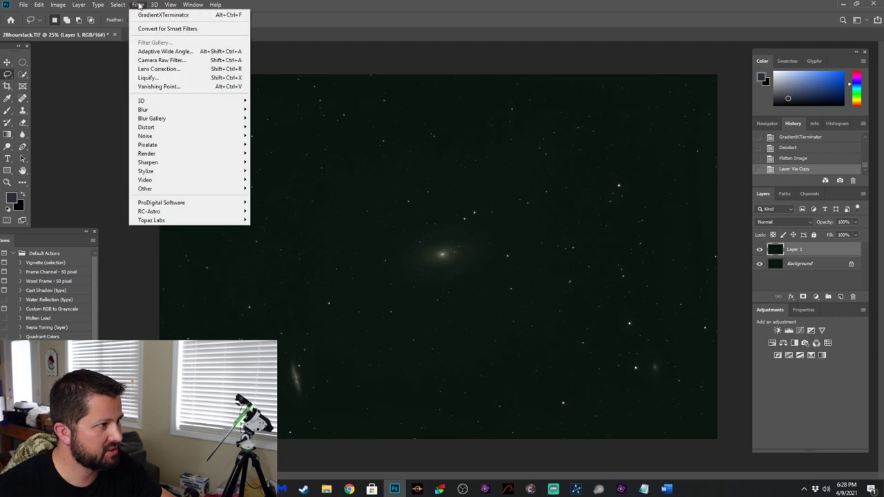
{"action": "mouse_move", "coordinate": [173, 110]}
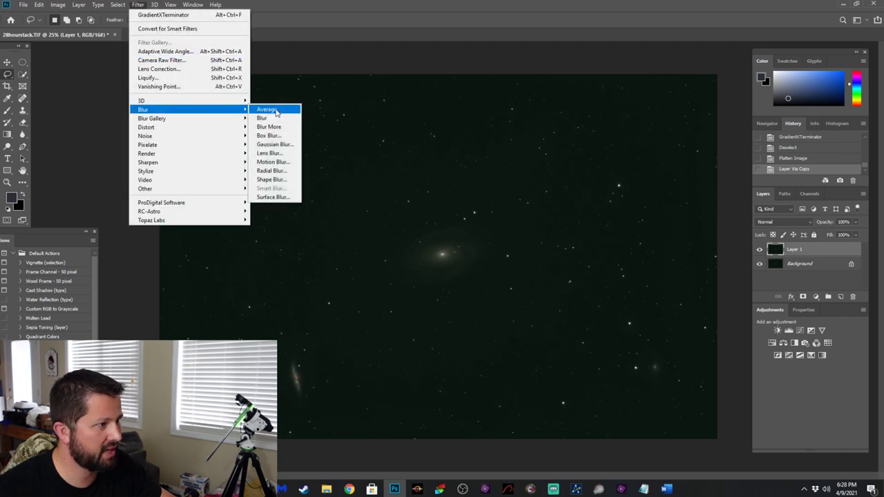
{"action": "left_click", "coordinate": [275, 109]}
Subtract the merged image from the Background layer using Apply Image with Subtract blending, scale 1 and offset 25
{"action": "left_click", "coordinate": [779, 268]}
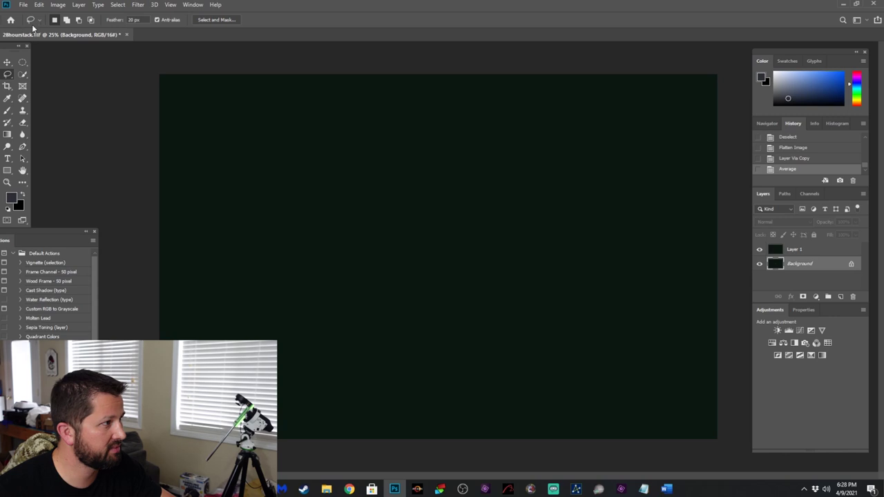
{"action": "left_click", "coordinate": [57, 6]}
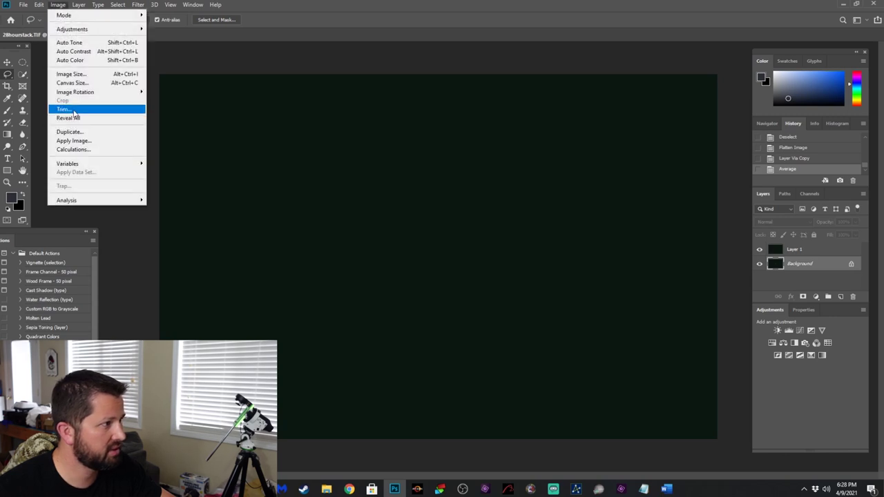
{"action": "left_click", "coordinate": [73, 140]}
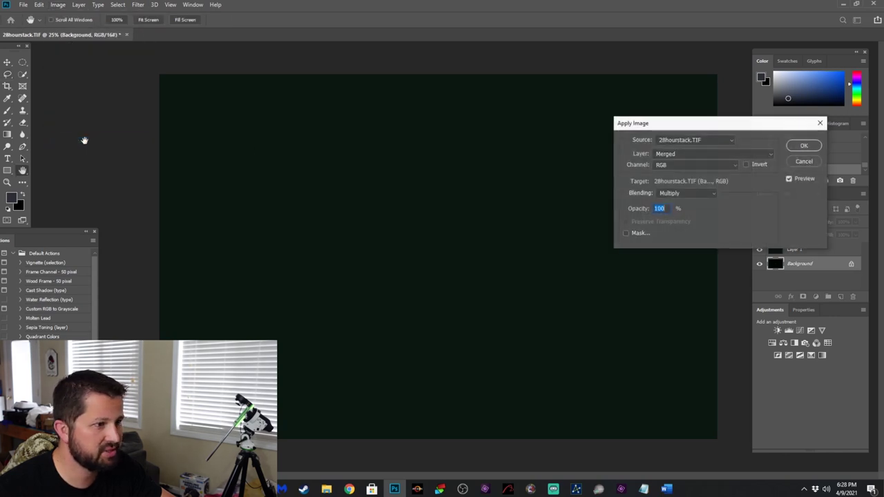
{"action": "left_click", "coordinate": [684, 193]}
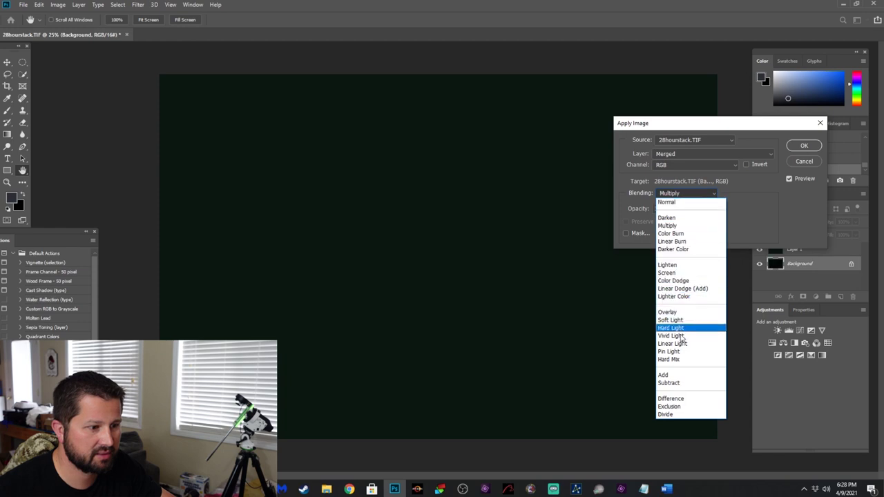
{"action": "left_click", "coordinate": [673, 383]}
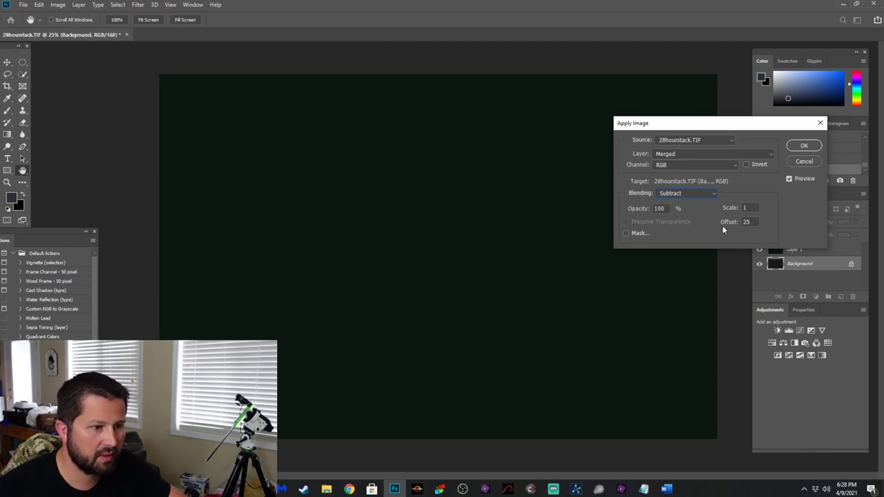
{"action": "left_click", "coordinate": [805, 145]}
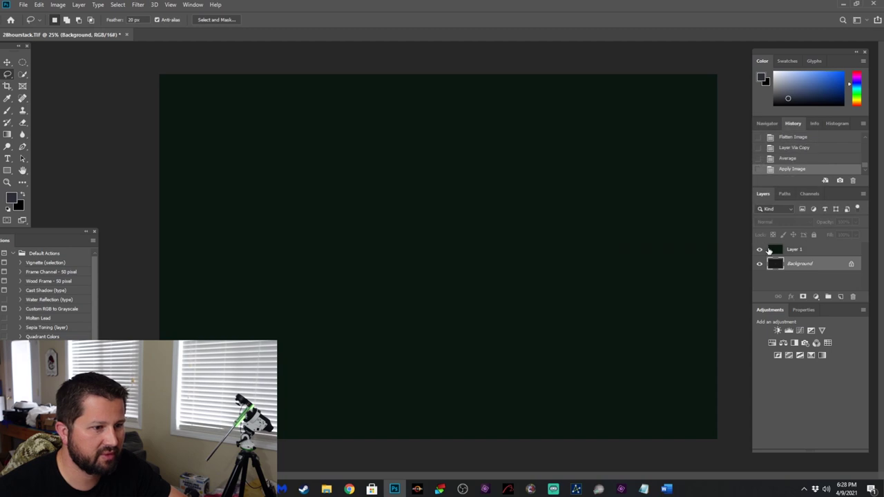
Toggle the visibility of the averaged Layer 1 to check the result underneath, and delete that layer
{"action": "left_click", "coordinate": [760, 250]}
{"action": "left_click", "coordinate": [760, 250]}
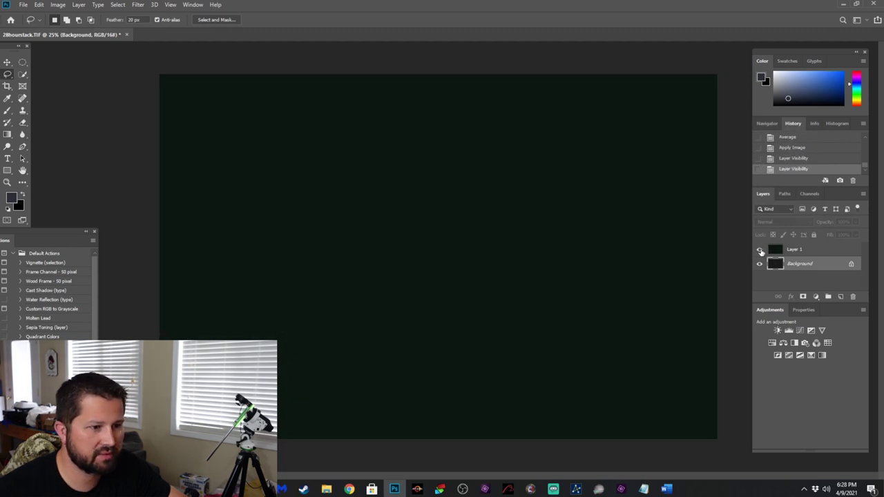
{"action": "left_click", "coordinate": [773, 252]}
{"action": "left_click_drag", "start_coordinate": [773, 252], "coordinate": [853, 297]}
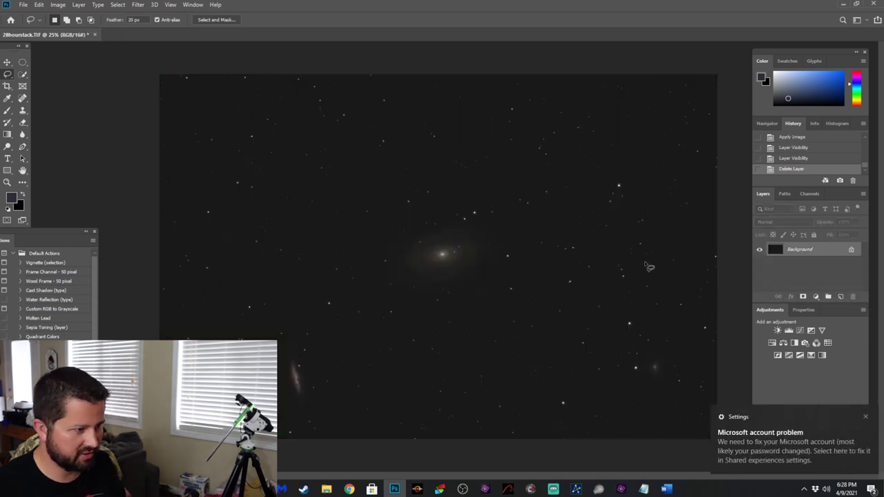
Duplicate the Background as a new layer and raise the red channel's black point in Levels up to the histogram's left edge
{"action": "key", "text": "ctrl+j"}
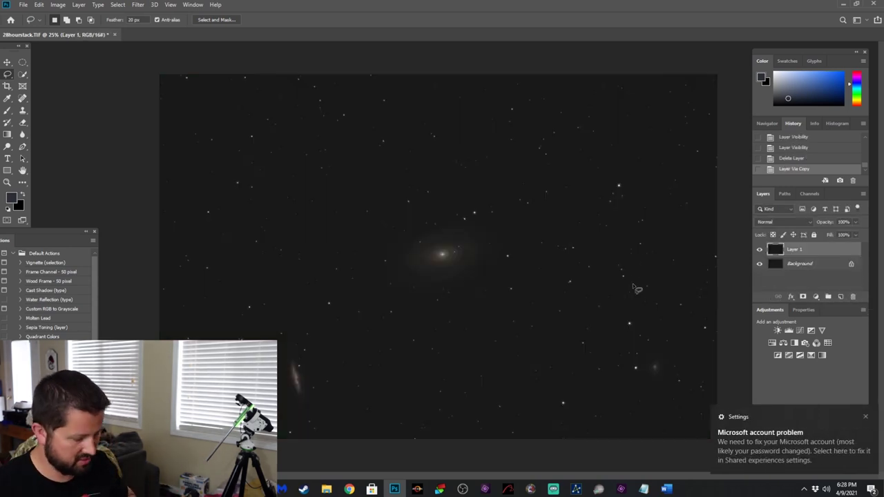
{"action": "key", "text": "ctrl+l"}
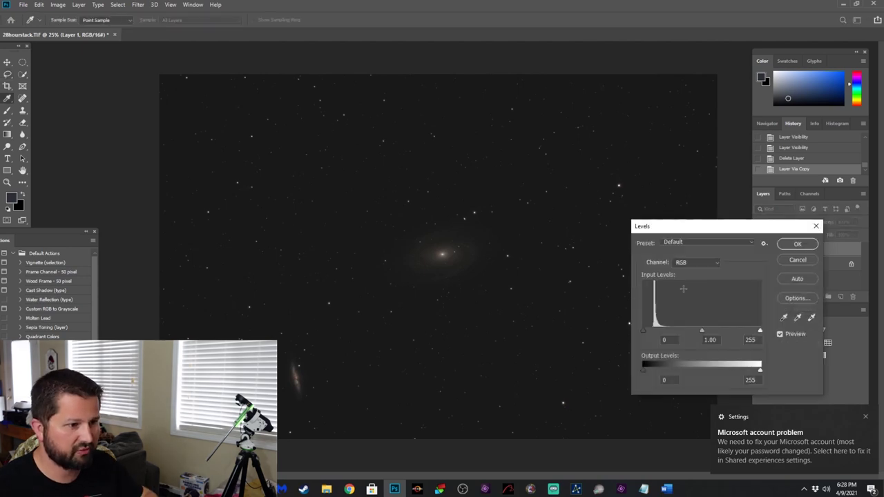
{"action": "left_click", "coordinate": [699, 263]}
{"action": "left_click", "coordinate": [691, 280]}
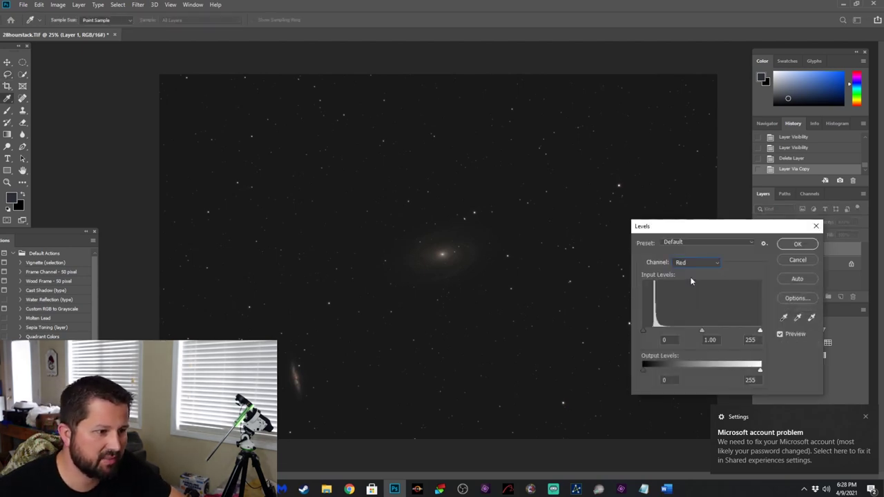
{"action": "left_click_drag", "start_coordinate": [647, 332], "coordinate": [652, 333]}
Set the Levels black point to 16 for the green channel and 17 for the blue channel, and apply
{"action": "left_click", "coordinate": [684, 263]}
{"action": "left_click", "coordinate": [682, 285]}
{"action": "left_click_drag", "start_coordinate": [647, 333], "coordinate": [652, 335]}
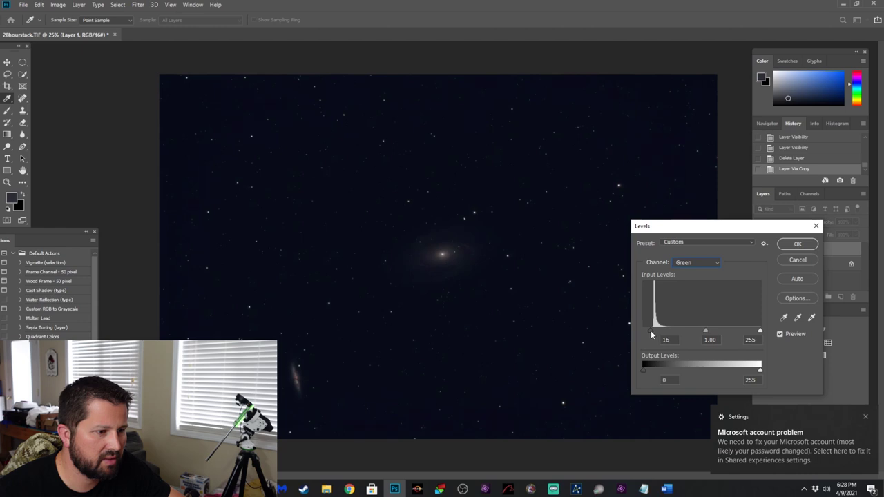
{"action": "left_click", "coordinate": [691, 260]}
{"action": "left_click", "coordinate": [691, 301]}
{"action": "left_click_drag", "start_coordinate": [651, 332], "coordinate": [653, 333]}
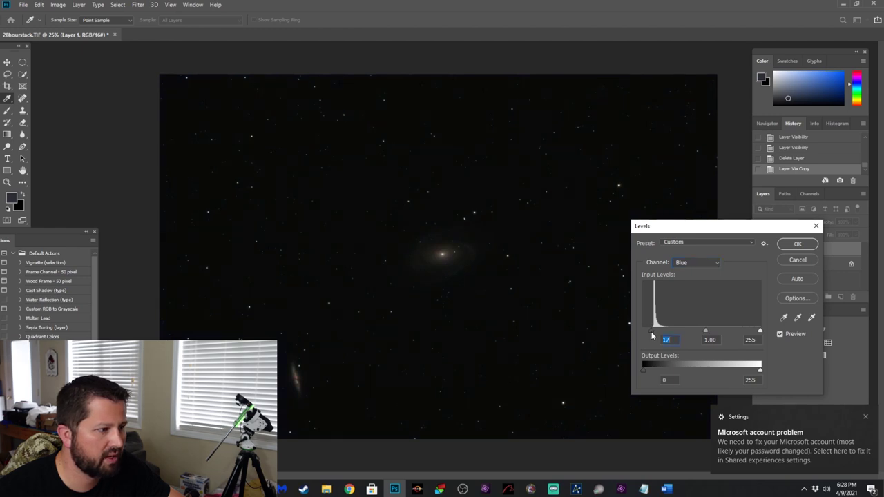
{"action": "left_click", "coordinate": [798, 245]}
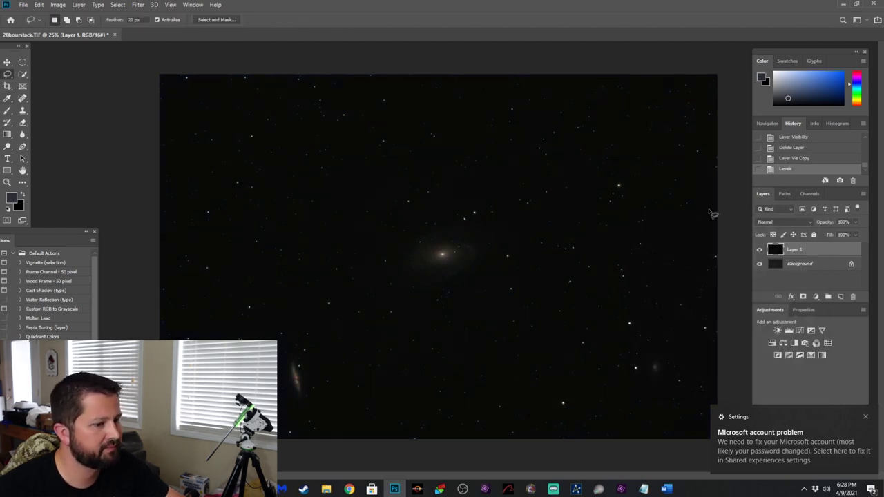
Dismiss the account notification, flatten the levels-adjusted image and duplicate it as a new layer
{"action": "left_click", "coordinate": [867, 419]}
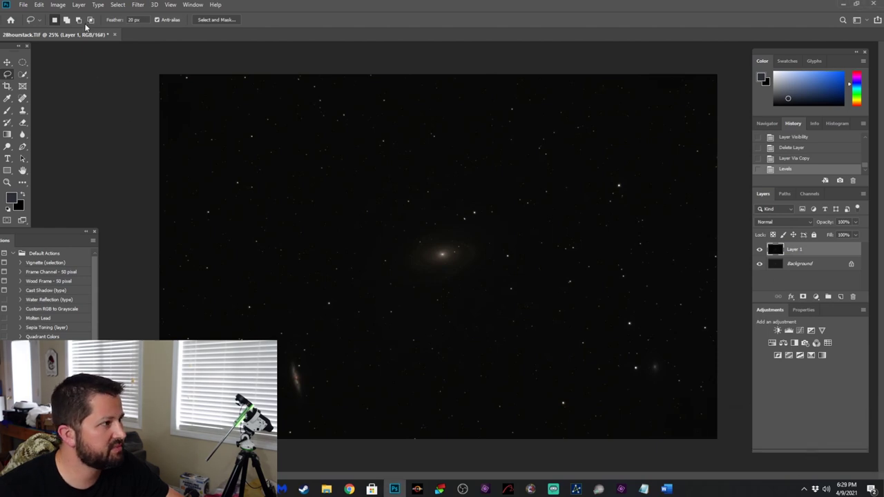
{"action": "left_click", "coordinate": [78, 5]}
{"action": "left_click", "coordinate": [93, 357]}
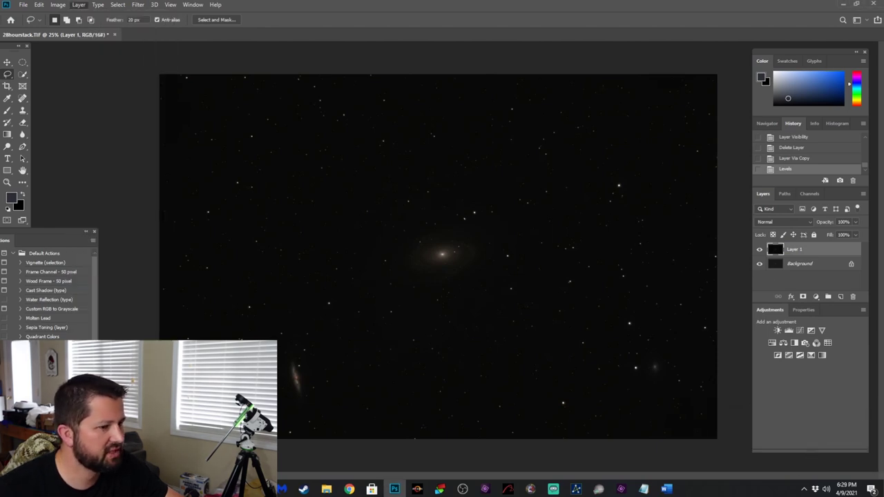
{"action": "key", "text": "ctrl+j"}
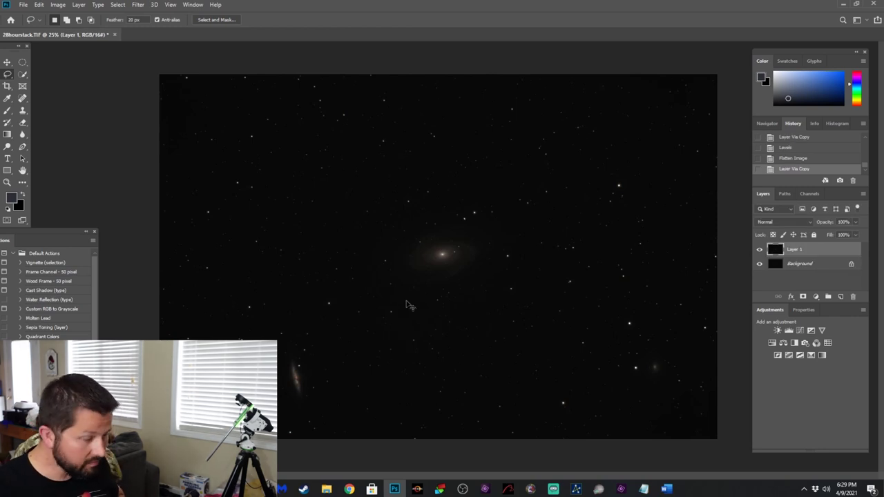
{"action": "key", "text": "ctrl+l"}
{"action": "key", "text": "Escape"}
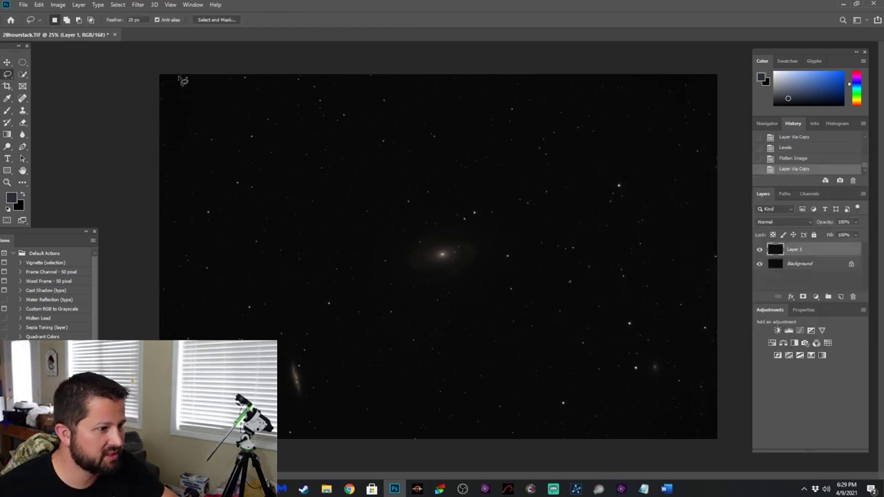
Select the galaxies and stars by Color Range using Highlights with 82% fuzziness and a range of 27
{"action": "left_click", "coordinate": [117, 5]}
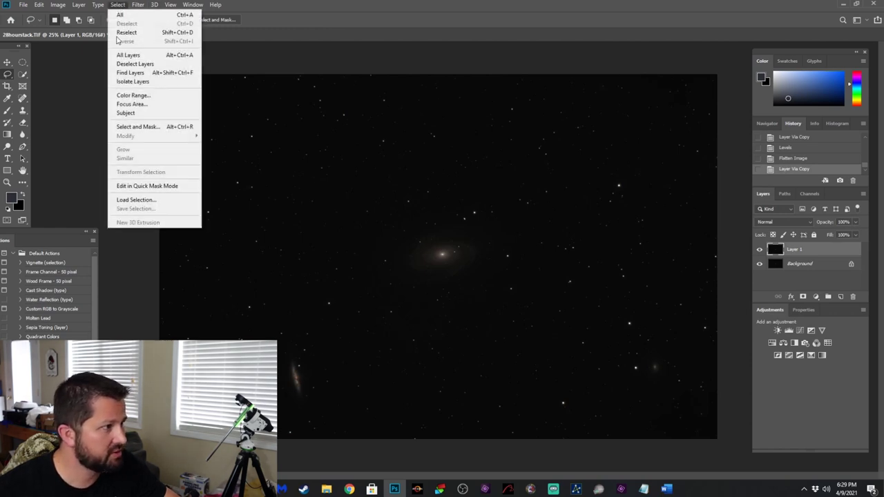
{"action": "left_click", "coordinate": [131, 94]}
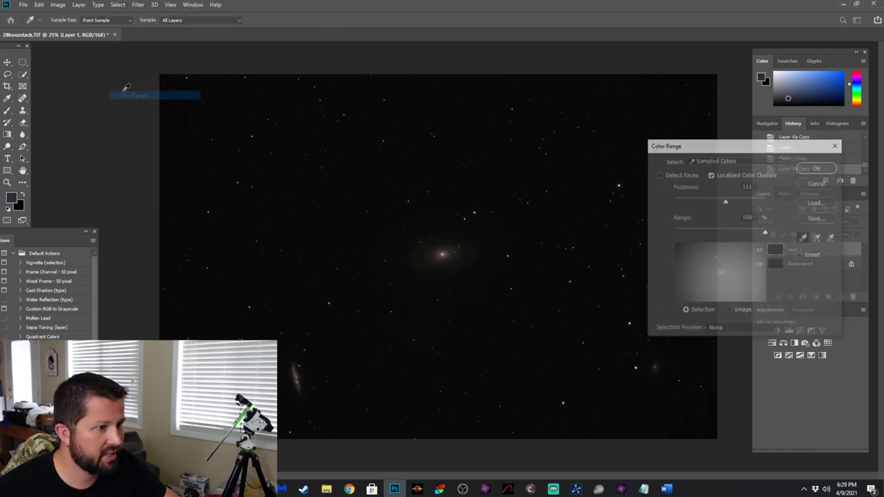
{"action": "left_click", "coordinate": [702, 162]}
{"action": "left_click", "coordinate": [715, 245]}
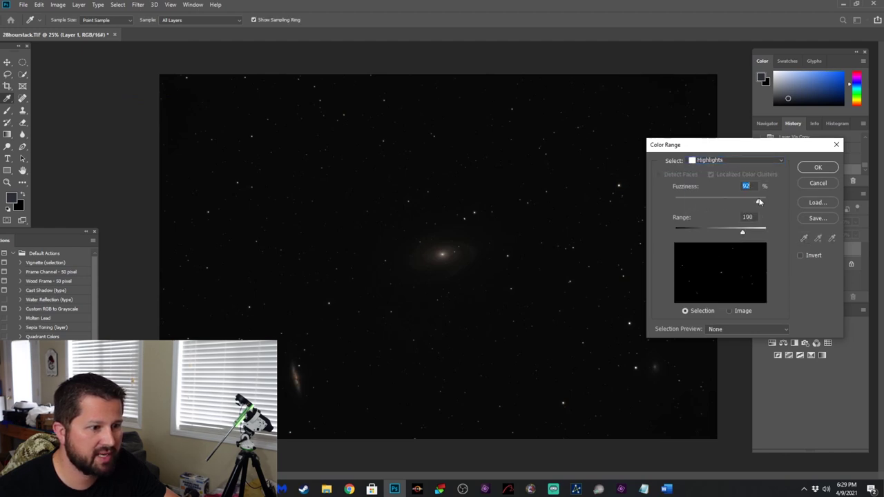
{"action": "left_click_drag", "start_coordinate": [743, 235], "coordinate": [691, 242]}
{"action": "left_click_drag", "start_coordinate": [689, 242], "coordinate": [686, 242]}
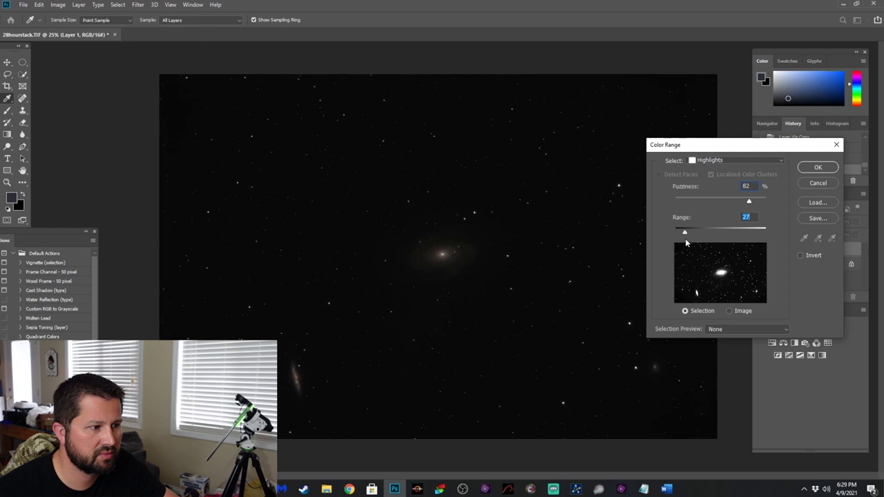
{"action": "left_click", "coordinate": [810, 168]}
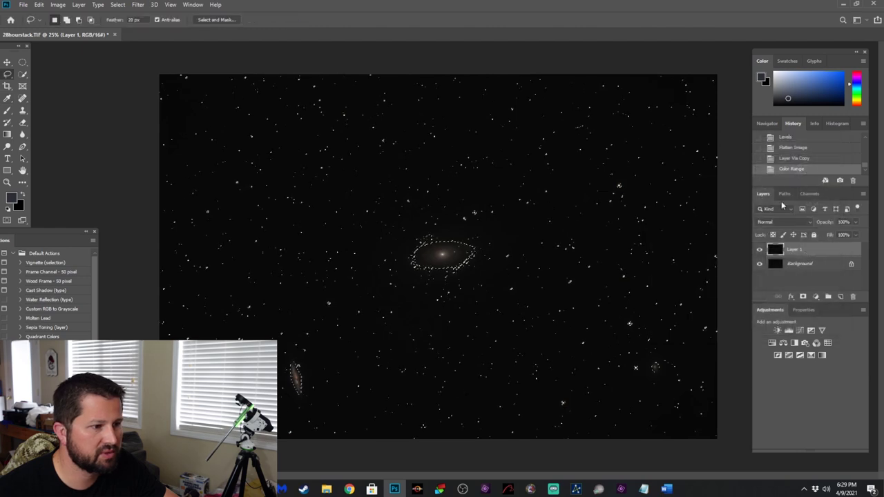
Add a layer mask to Layer 1 from the highlights selection, inspect the mask, and return to the layer's image
{"action": "left_click", "coordinate": [802, 296]}
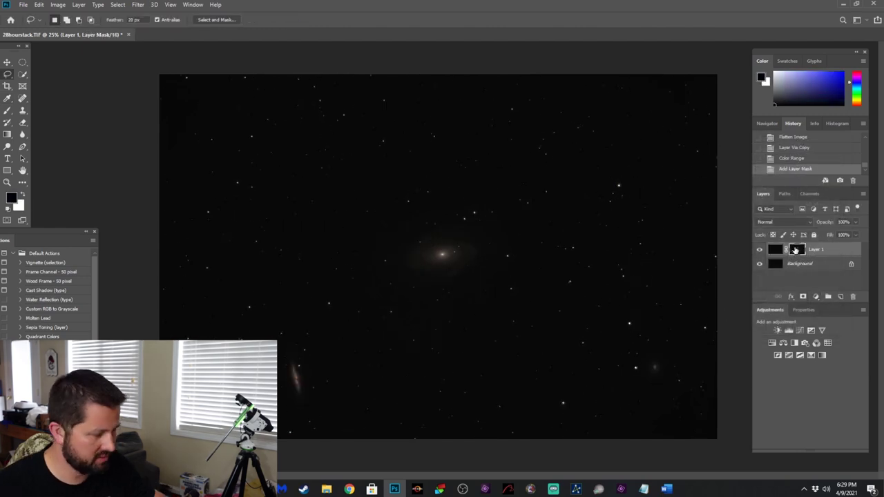
{"action": "left_click", "coordinate": [795, 251], "text": "alt"}
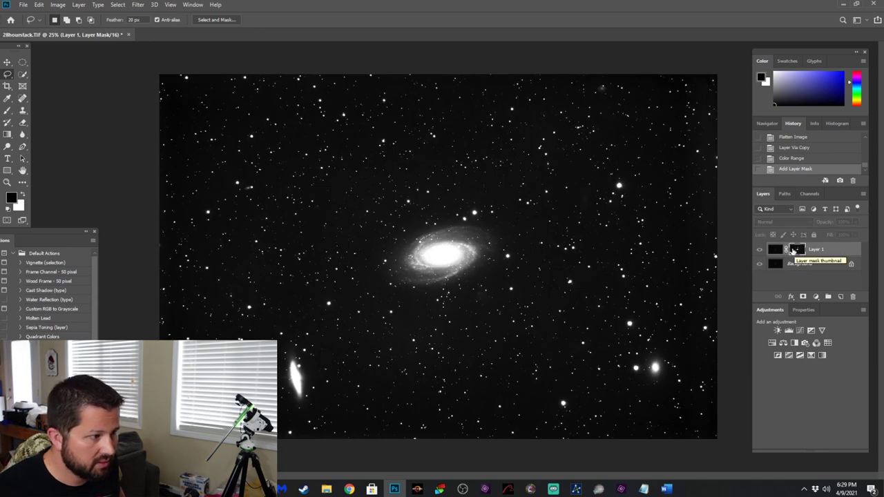
{"action": "left_click", "coordinate": [774, 250]}
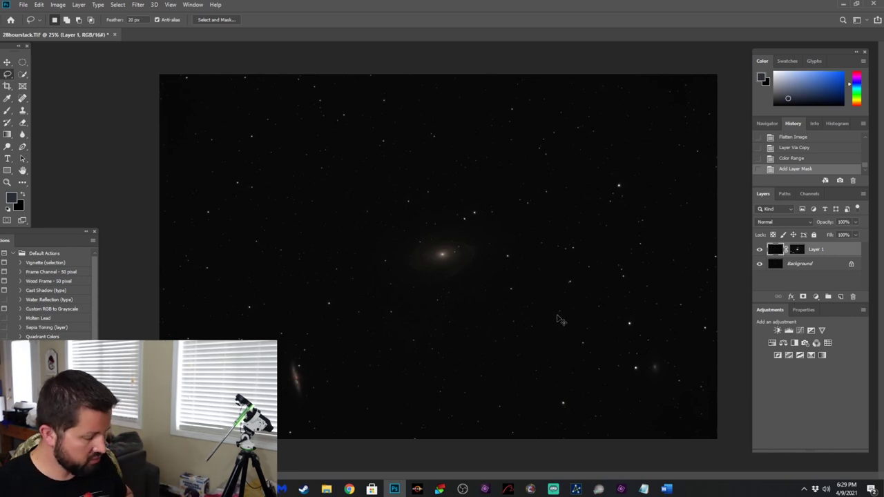
Raise Layer 1's saturation to about +73 with Hue/Saturation and set its blending mode to Color
{"action": "key", "text": "ctrl+u"}
{"action": "left_click_drag", "start_coordinate": [683, 216], "coordinate": [704, 217]}
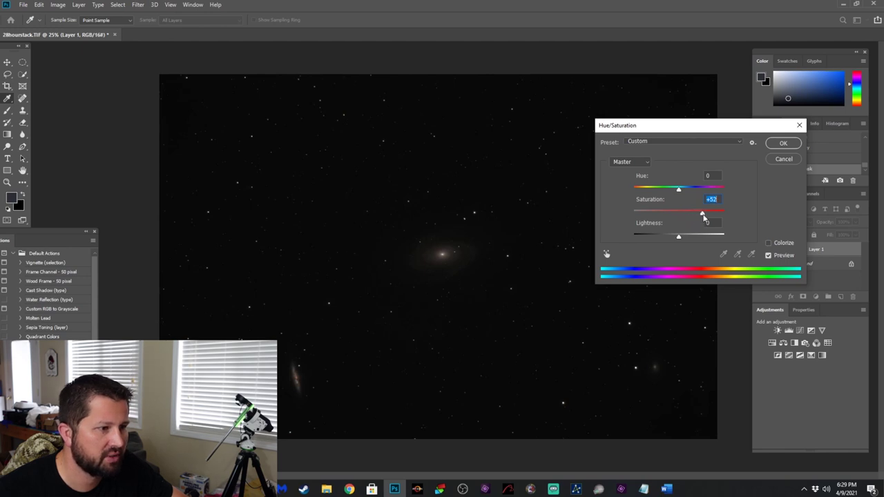
{"action": "left_click_drag", "start_coordinate": [738, 215], "coordinate": [708, 221]}
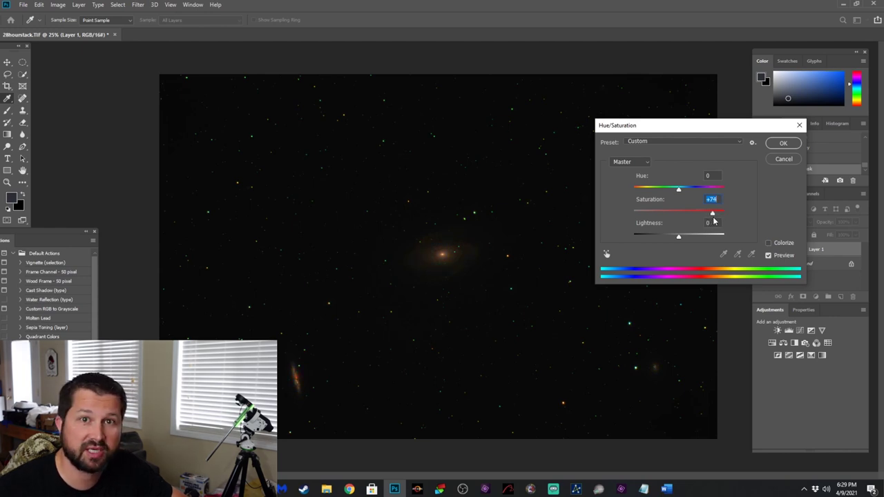
{"action": "left_click_drag", "start_coordinate": [714, 221], "coordinate": [713, 220]}
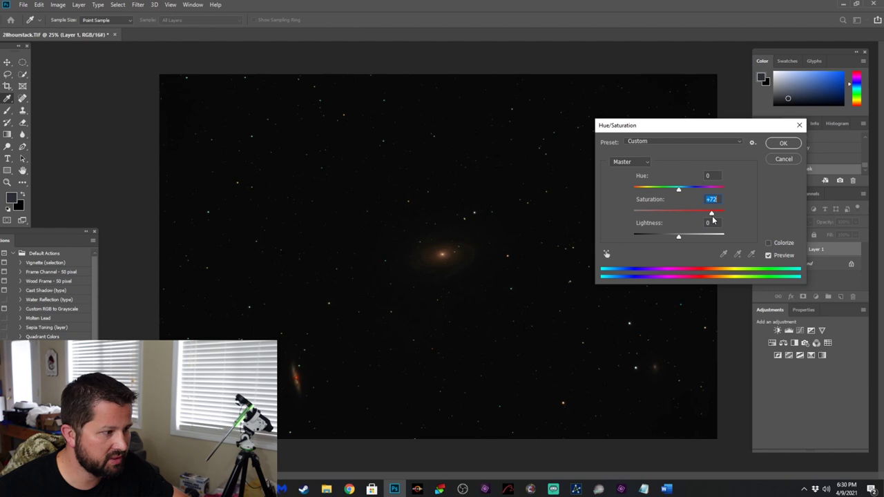
{"action": "left_click_drag", "start_coordinate": [713, 220], "coordinate": [711, 221]}
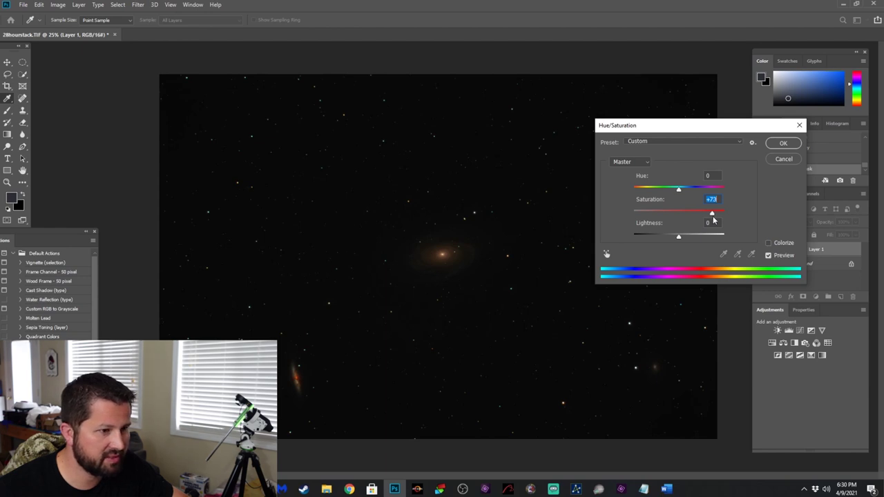
{"action": "left_click", "coordinate": [792, 144]}
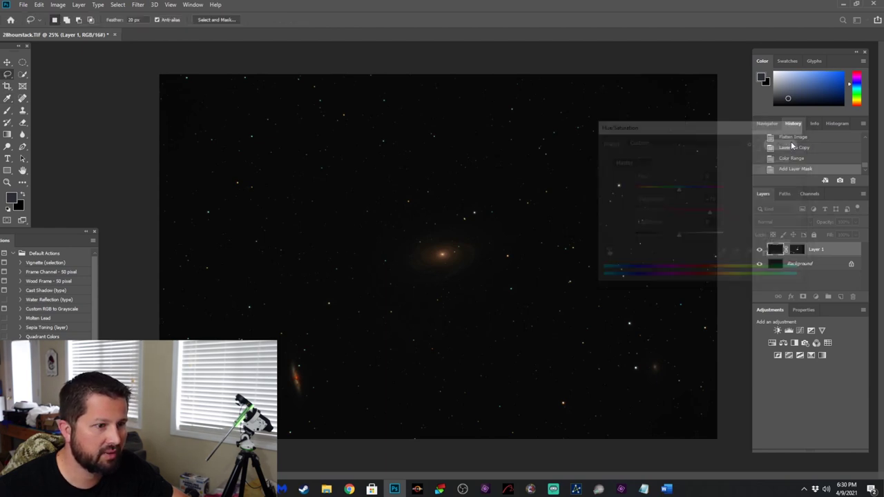
{"action": "left_click", "coordinate": [783, 222]}
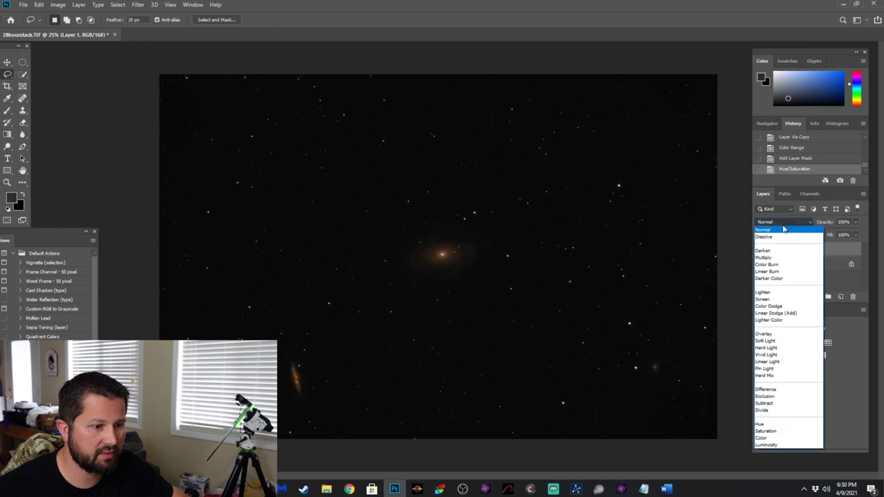
{"action": "left_click", "coordinate": [763, 440]}
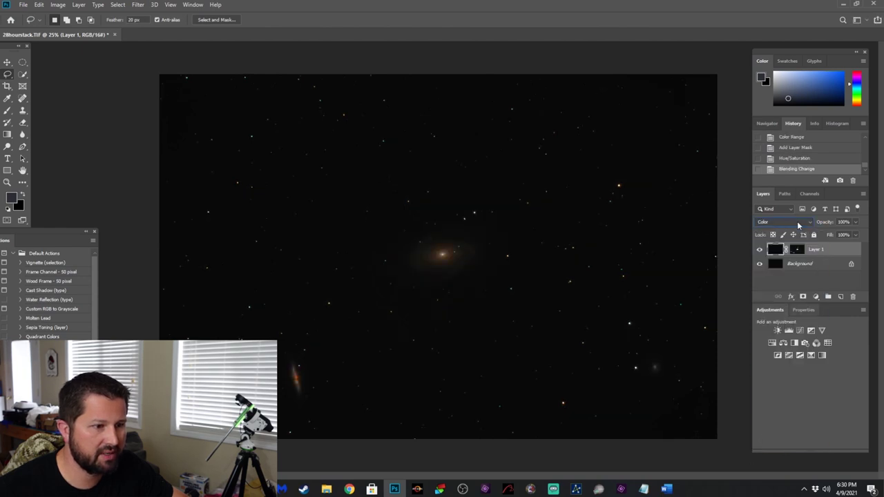
Apply Curves to the Background layer with the white endpoint's output at 245 and a midpoint at input 128, output 128
{"action": "left_click", "coordinate": [768, 268]}
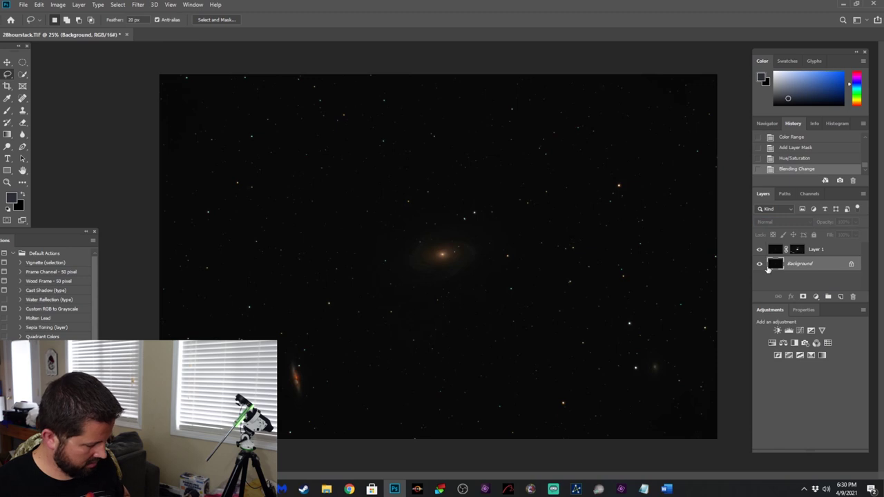
{"action": "key", "text": "ctrl+m"}
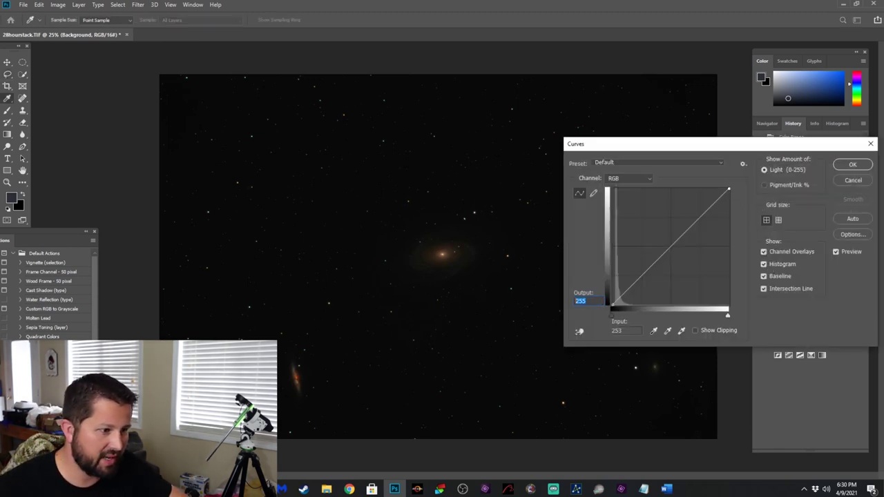
{"action": "type", "text": "245"}
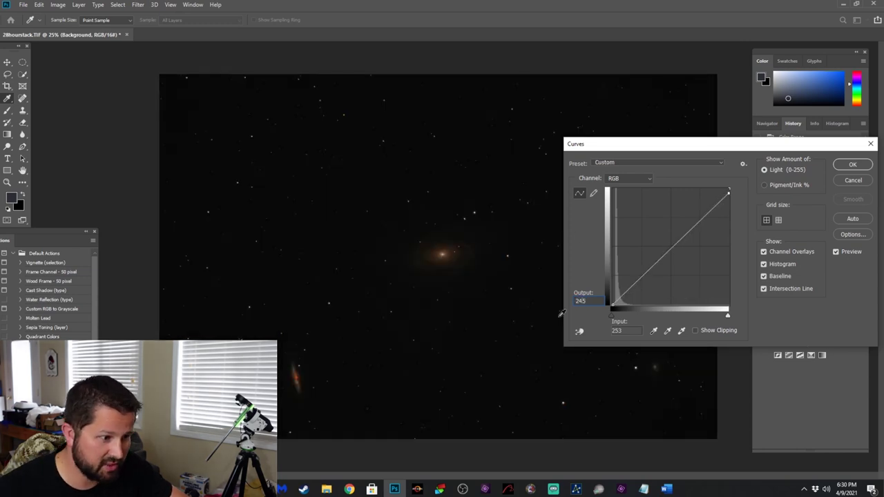
{"action": "left_click", "coordinate": [670, 245]}
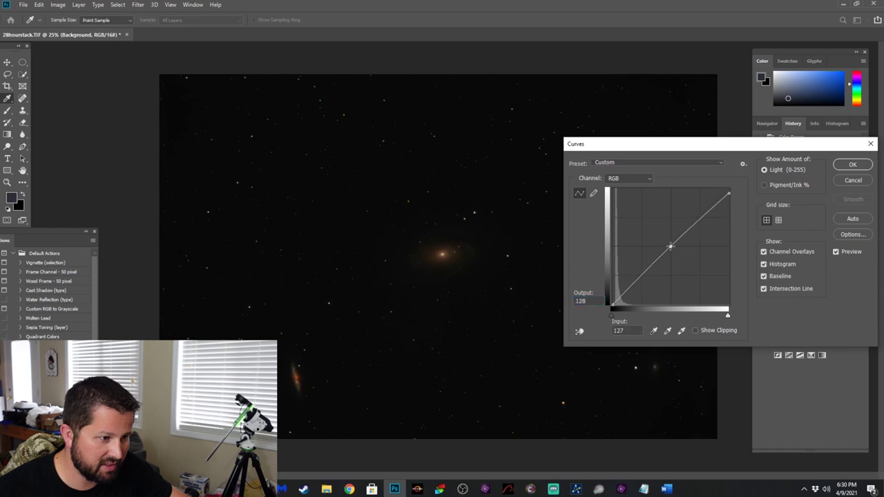
{"action": "left_click", "coordinate": [633, 330]}
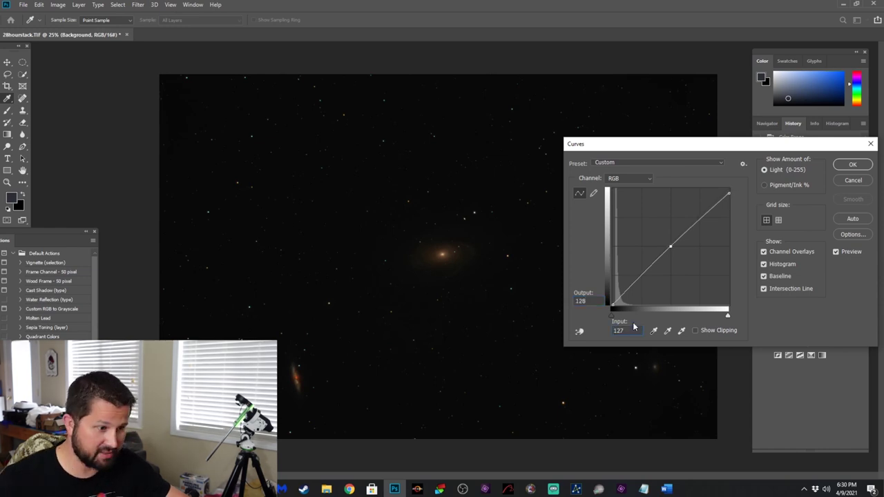
{"action": "key", "text": "Up"}
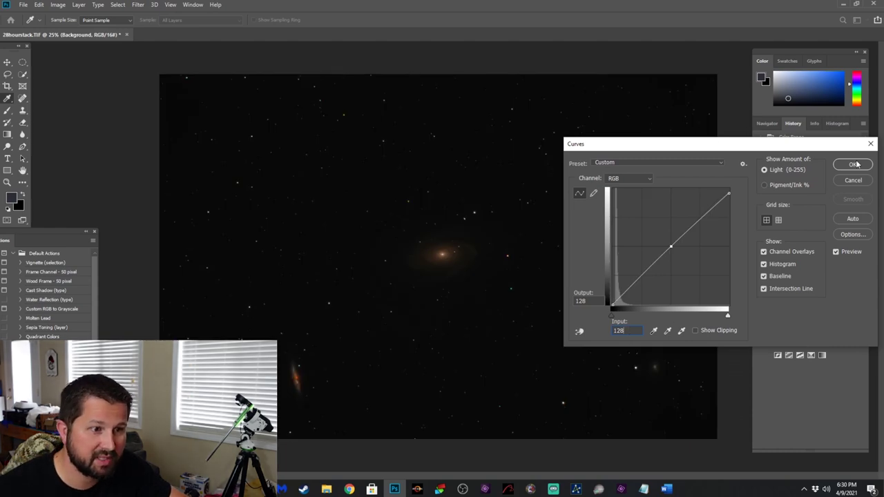
{"action": "left_click", "coordinate": [855, 164]}
{"action": "key", "text": "l"}
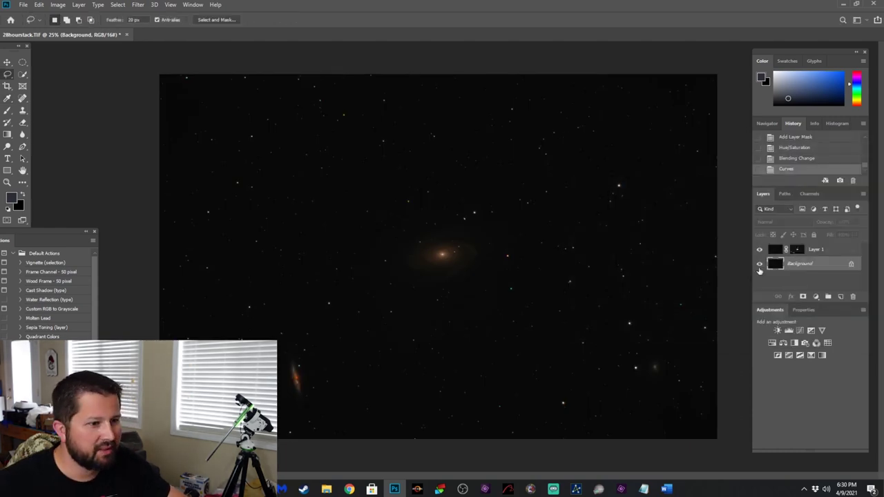
Flatten the color-boosted image and duplicate the result as a new layer
{"action": "left_click", "coordinate": [74, 6]}
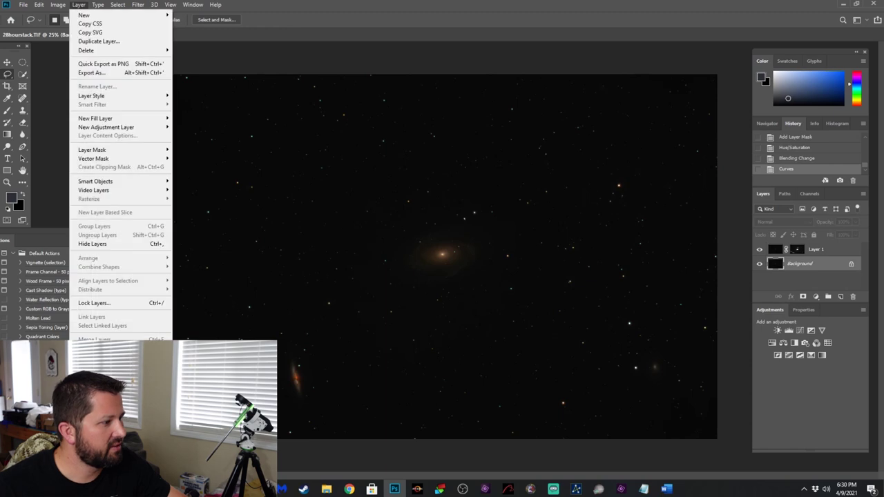
{"action": "left_click", "coordinate": [97, 358]}
{"action": "key", "text": "ctrl+j"}
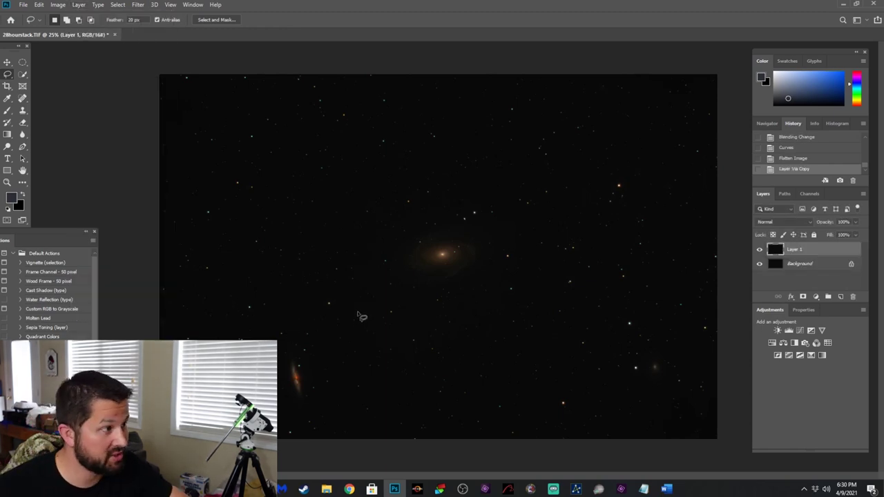
Stretch Layer 1 with the Arcsinh10 Curves preset
{"action": "key", "text": "ctrl+m"}
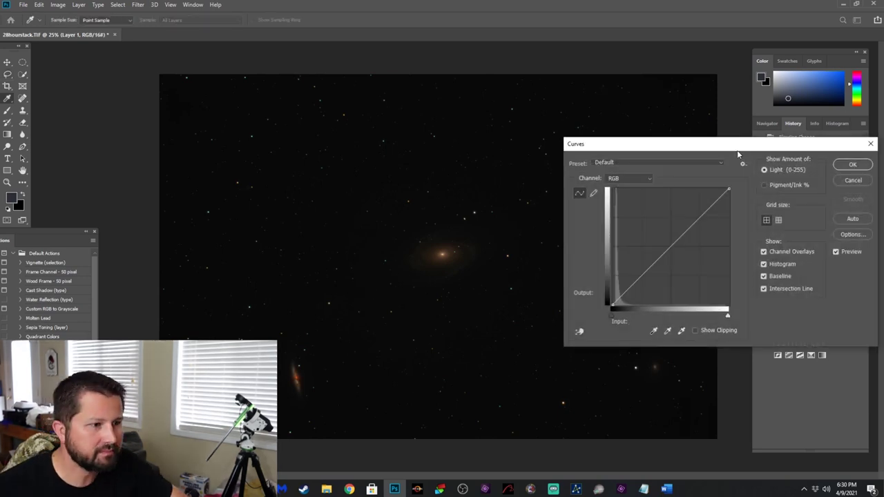
{"action": "left_click", "coordinate": [712, 161]}
{"action": "left_click", "coordinate": [647, 276]}
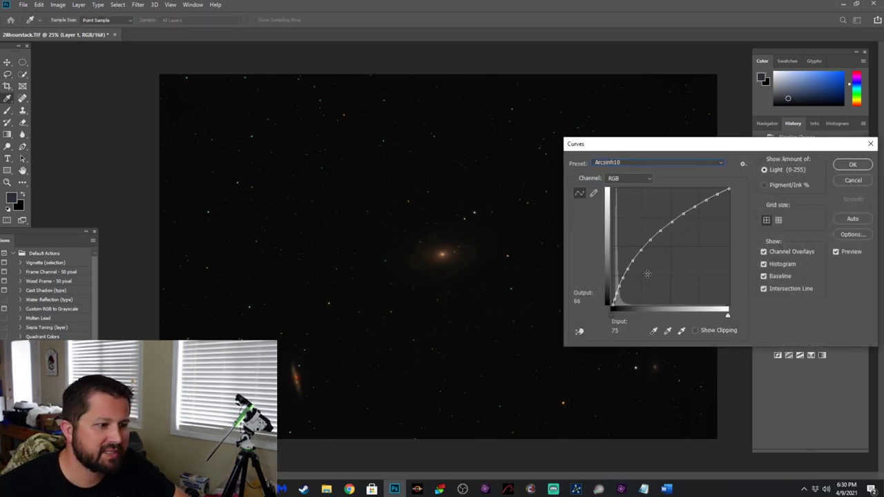
{"action": "left_click", "coordinate": [852, 165]}
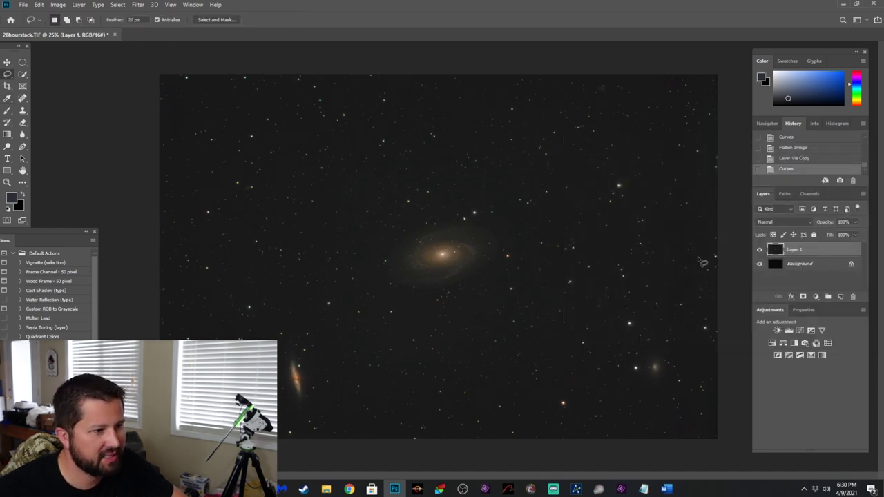
Flatten the stretched image and copy it to a new layer
{"action": "left_click", "coordinate": [79, 5]}
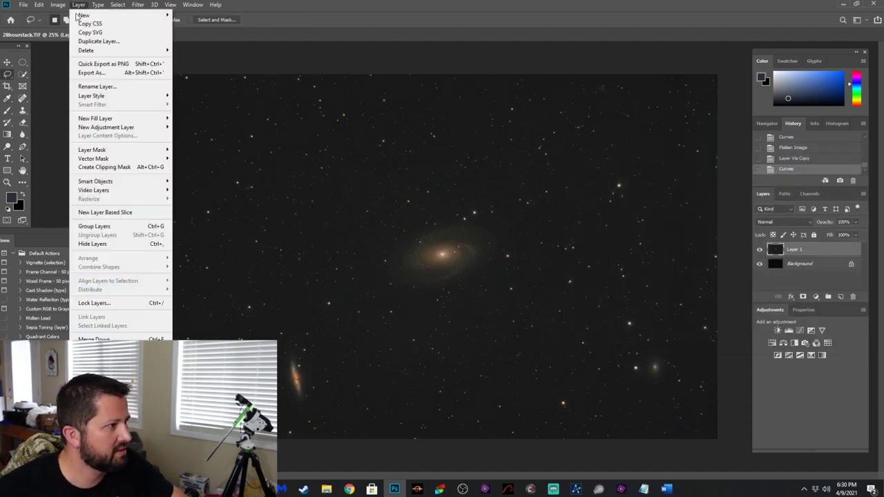
{"action": "left_click", "coordinate": [79, 5]}
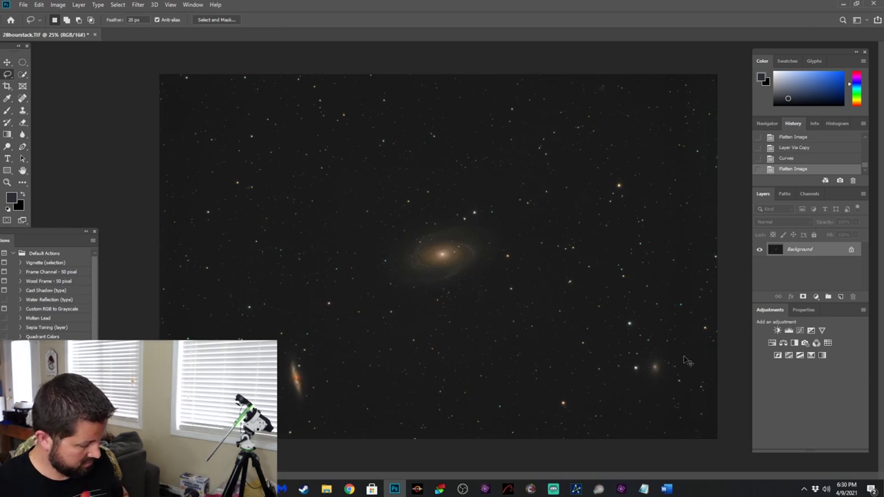
{"action": "key", "text": "ctrl+j"}
Check the alignment of the Red, Green and Blue channel histograms in Levels for Layer 1
{"action": "key", "text": "ctrl+l"}
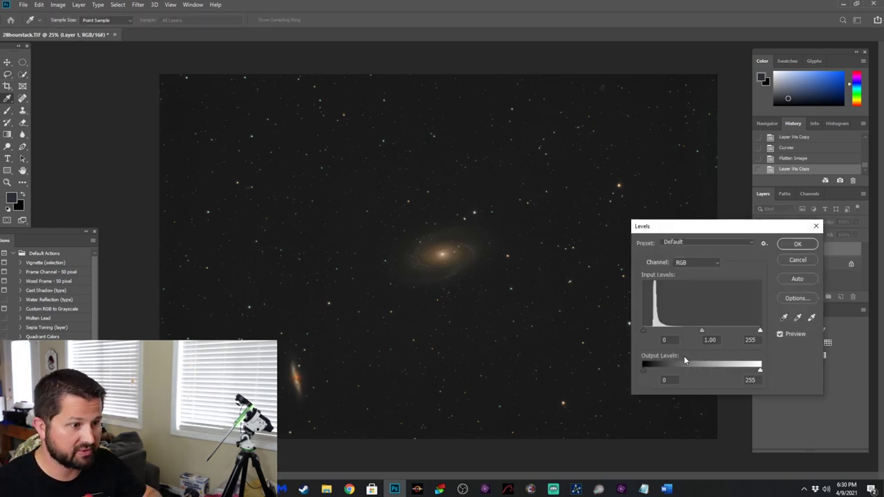
{"action": "left_click", "coordinate": [684, 261]}
{"action": "left_click", "coordinate": [687, 277]}
{"action": "left_click", "coordinate": [684, 262]}
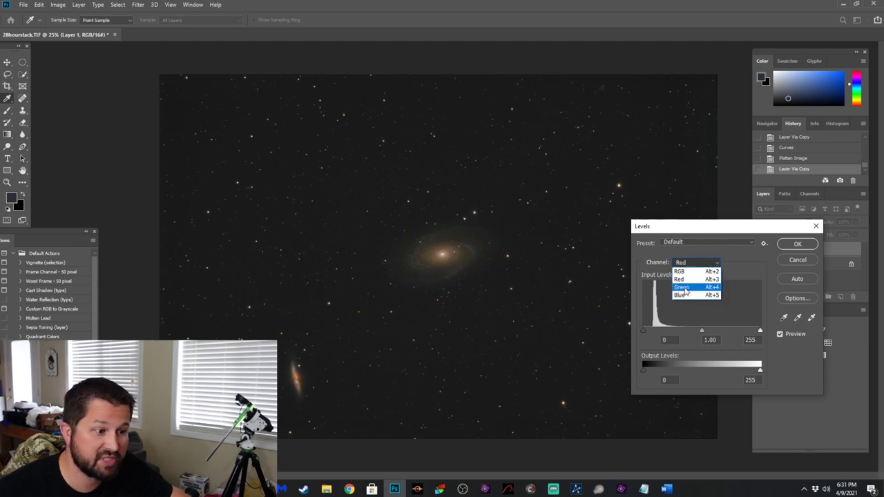
{"action": "left_click", "coordinate": [684, 286]}
{"action": "left_click", "coordinate": [683, 266]}
{"action": "left_click", "coordinate": [691, 297]}
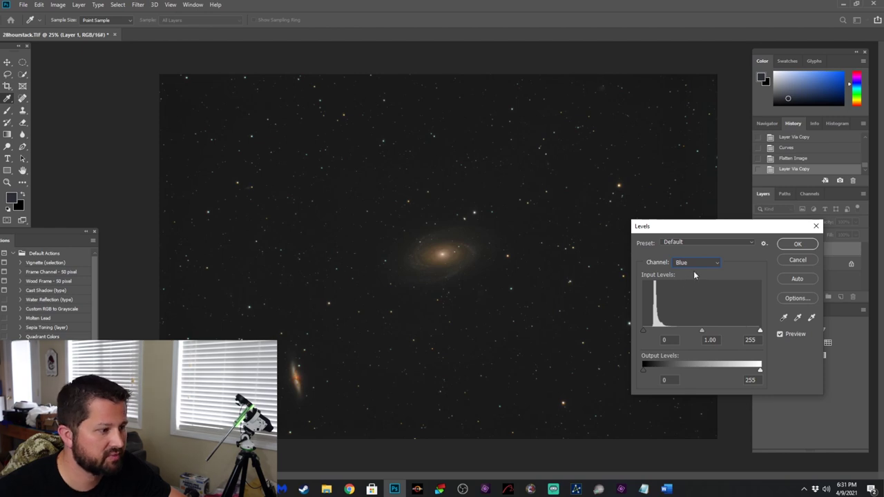
{"action": "left_click", "coordinate": [797, 244]}
{"action": "key", "text": "l"}
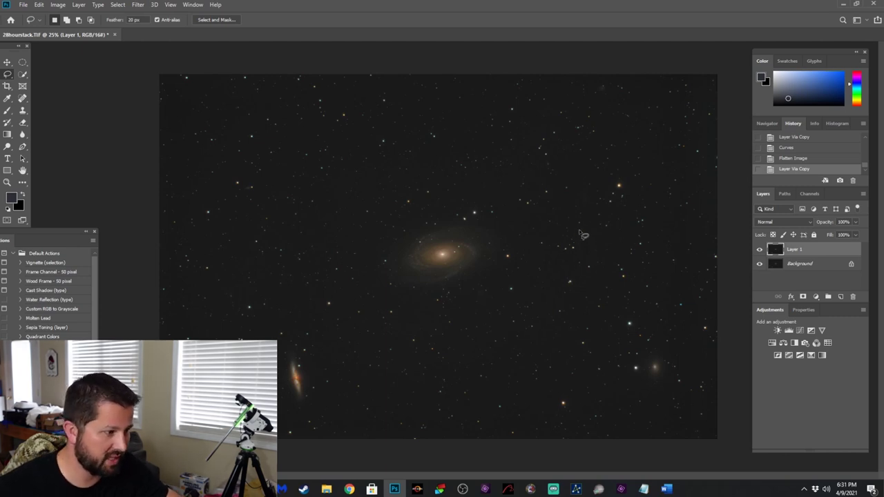
Apply the Camera Raw Filter to Layer 1 with Contrast +8, Clarity +45, Vibrance +26 and Saturation +16
{"action": "left_click", "coordinate": [138, 6]}
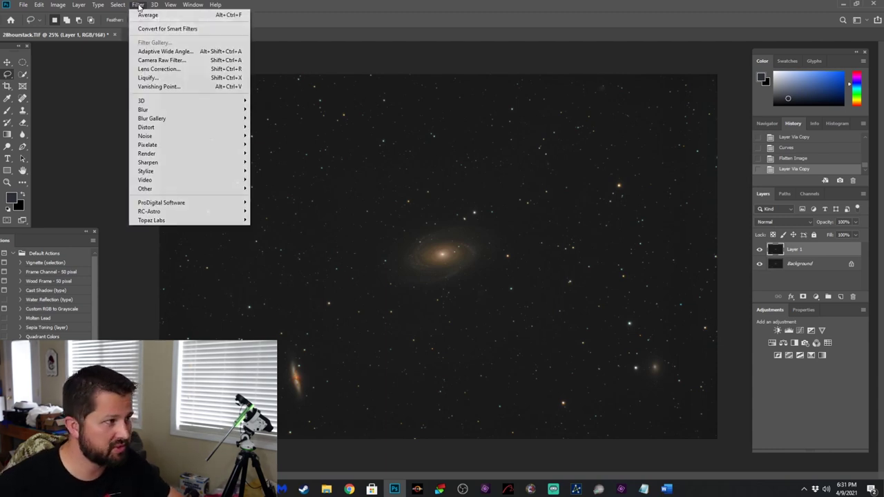
{"action": "left_click", "coordinate": [146, 62]}
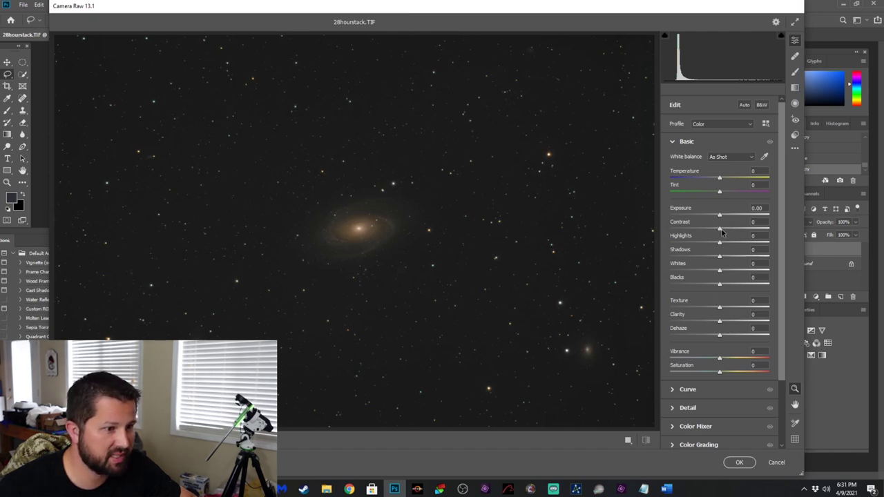
{"action": "mouse_move", "coordinate": [722, 233]}
{"action": "left_mouse_down"}
{"action": "mouse_move", "coordinate": [747, 230]}
{"action": "mouse_move", "coordinate": [721, 235]}
{"action": "mouse_move", "coordinate": [724, 227]}
{"action": "left_mouse_up"}
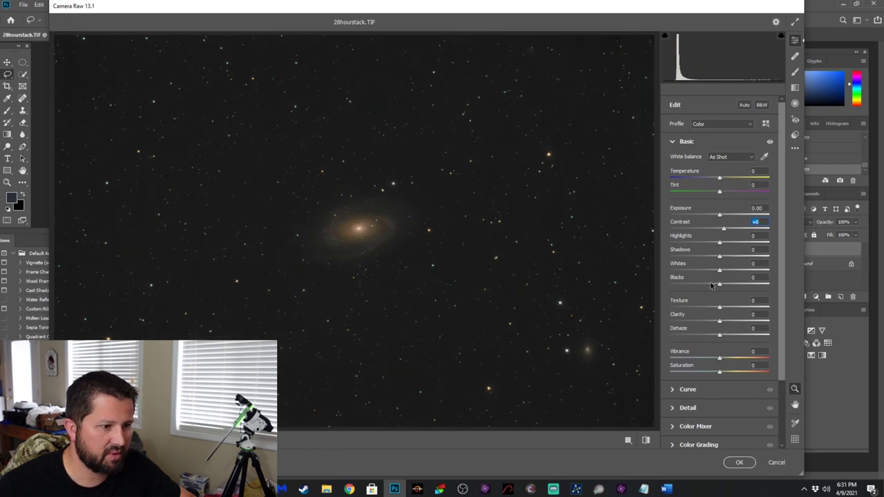
{"action": "mouse_move", "coordinate": [722, 286]}
{"action": "left_mouse_down"}
{"action": "mouse_move", "coordinate": [711, 286]}
{"action": "mouse_move", "coordinate": [731, 287]}
{"action": "mouse_move", "coordinate": [722, 294]}
{"action": "left_mouse_up"}
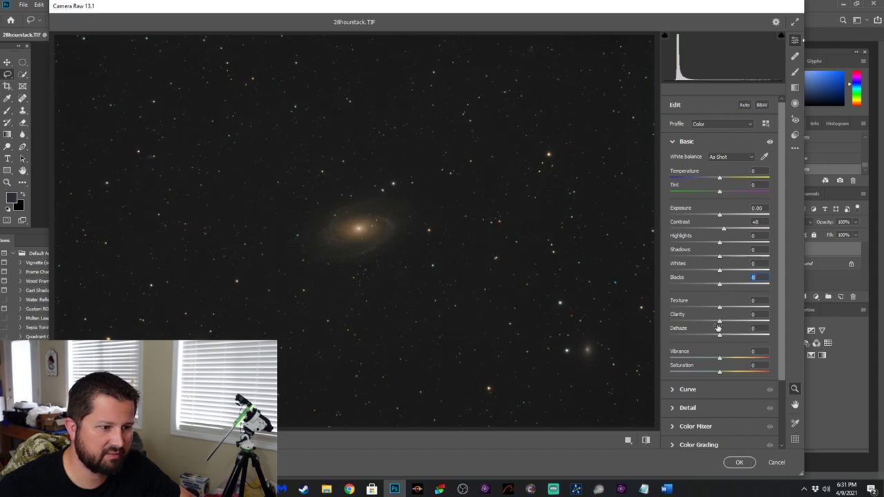
{"action": "left_click_drag", "start_coordinate": [719, 323], "coordinate": [736, 321]}
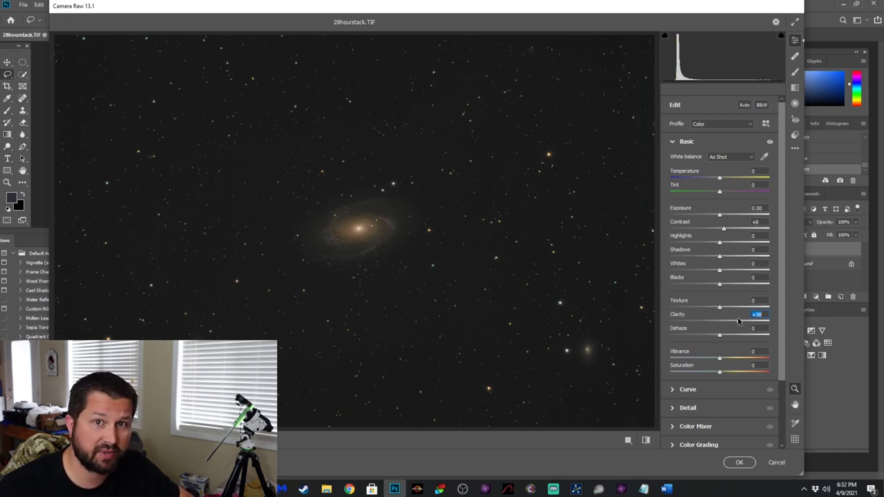
{"action": "mouse_move", "coordinate": [738, 318]}
{"action": "left_mouse_down"}
{"action": "mouse_move", "coordinate": [723, 329]}
{"action": "mouse_move", "coordinate": [742, 326]}
{"action": "left_mouse_up"}
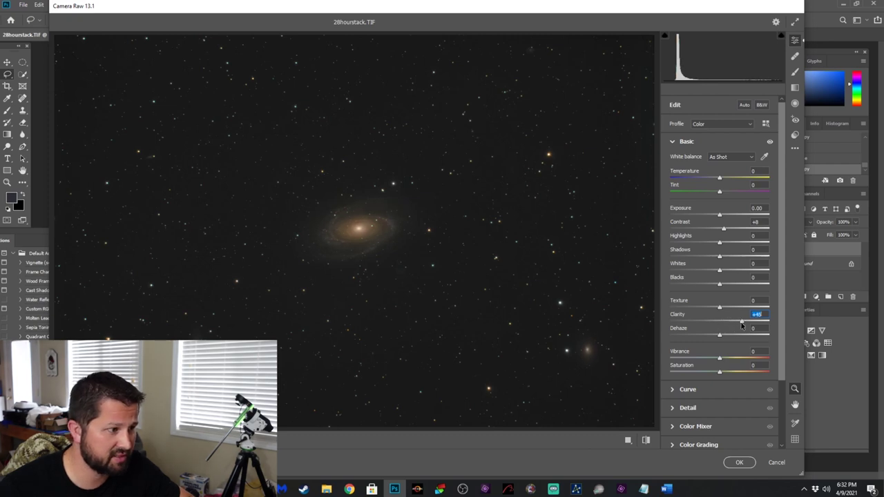
{"action": "mouse_move", "coordinate": [720, 362]}
{"action": "left_mouse_down"}
{"action": "mouse_move", "coordinate": [733, 360]}
{"action": "mouse_move", "coordinate": [729, 375]}
{"action": "left_mouse_up"}
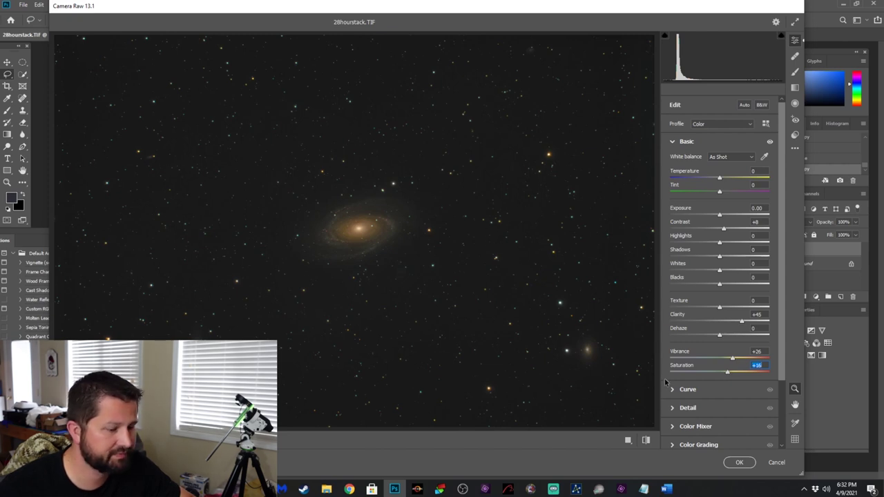
{"action": "left_click", "coordinate": [736, 463]}
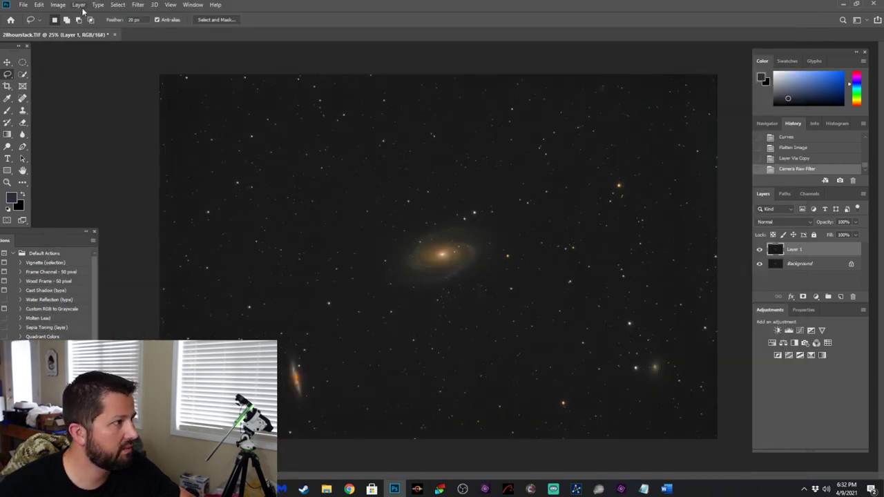
Flatten the Camera Raw-filtered image and duplicate it as a new layer
{"action": "left_click", "coordinate": [78, 5]}
{"action": "left_click", "coordinate": [110, 323]}
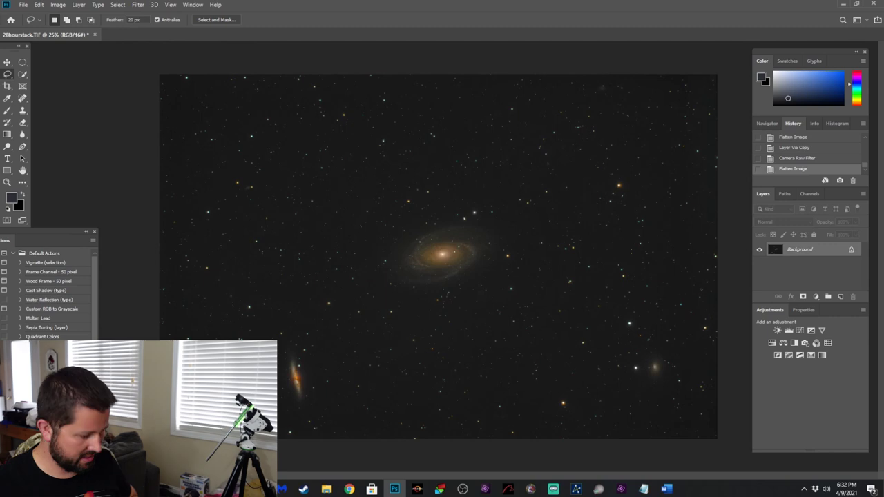
{"action": "key", "text": "ctrl+j"}
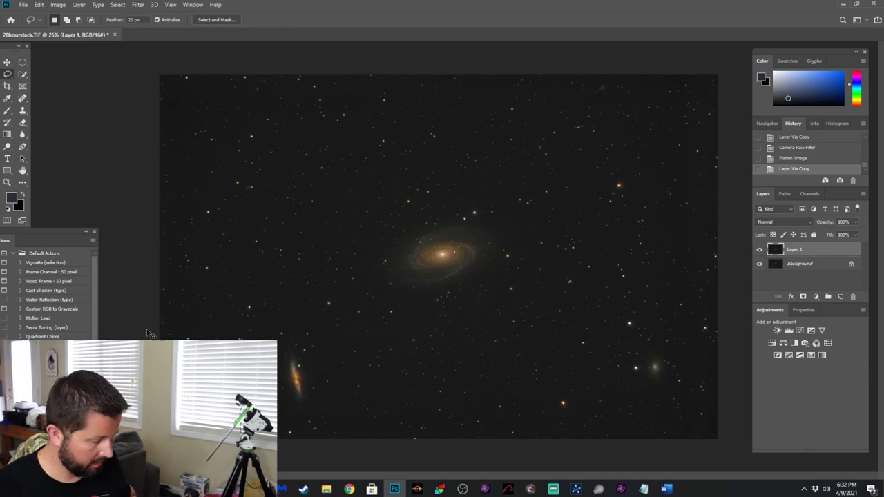
Darken Layer 1's background with Levels by raising the RGB black input level to 12
{"action": "key", "text": "ctrl+l"}
{"action": "left_click_drag", "start_coordinate": [644, 333], "coordinate": [648, 335]}
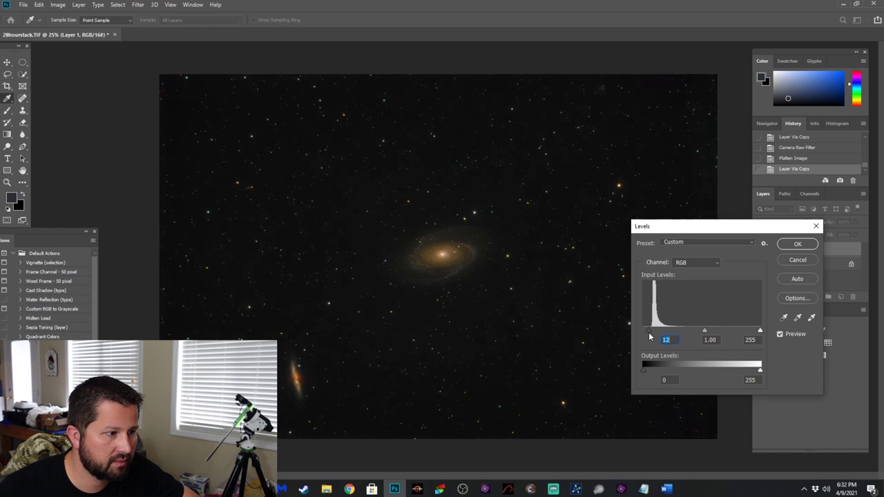
{"action": "left_click", "coordinate": [799, 244]}
Flatten the levels-adjusted image and duplicate it as a new layer
{"action": "left_click", "coordinate": [79, 4]}
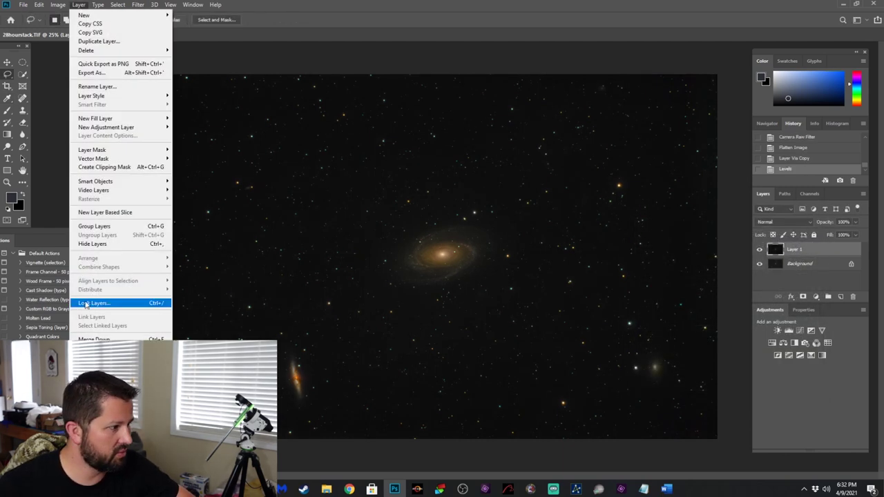
{"action": "left_click", "coordinate": [97, 357]}
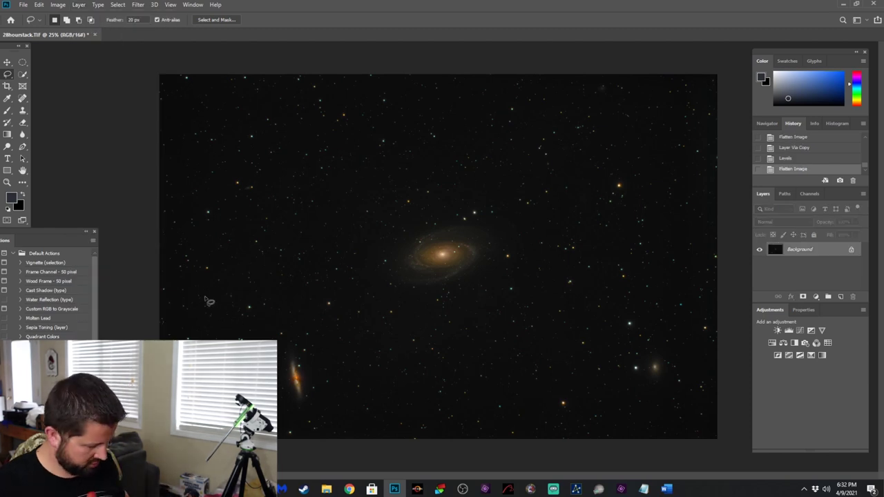
{"action": "key", "text": "ctrl+j"}
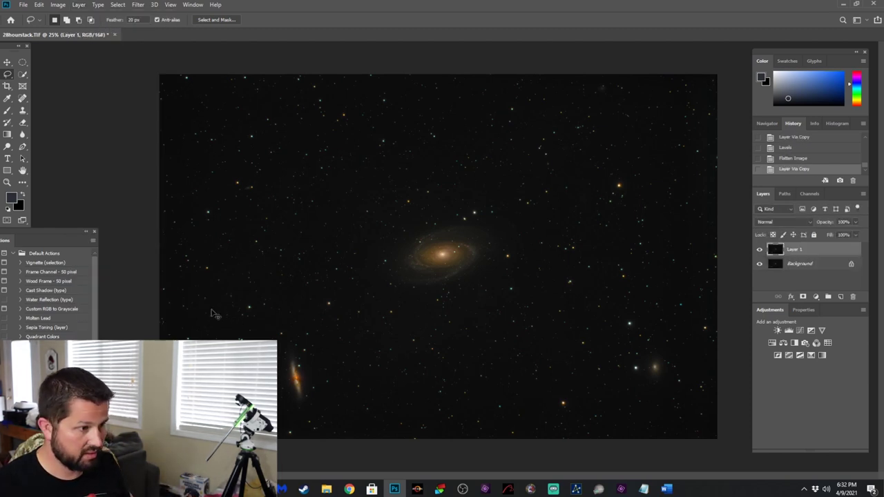
Stretch Layer 1 with Curves using the Arcsinh10 preset on the RGB channel
{"action": "key", "text": "ctrl+m"}
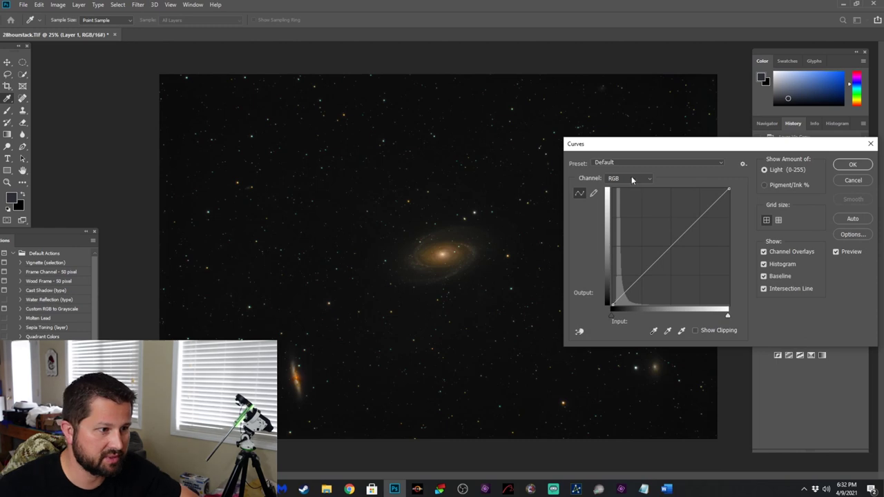
{"action": "left_click", "coordinate": [625, 163]}
{"action": "left_click", "coordinate": [612, 277]}
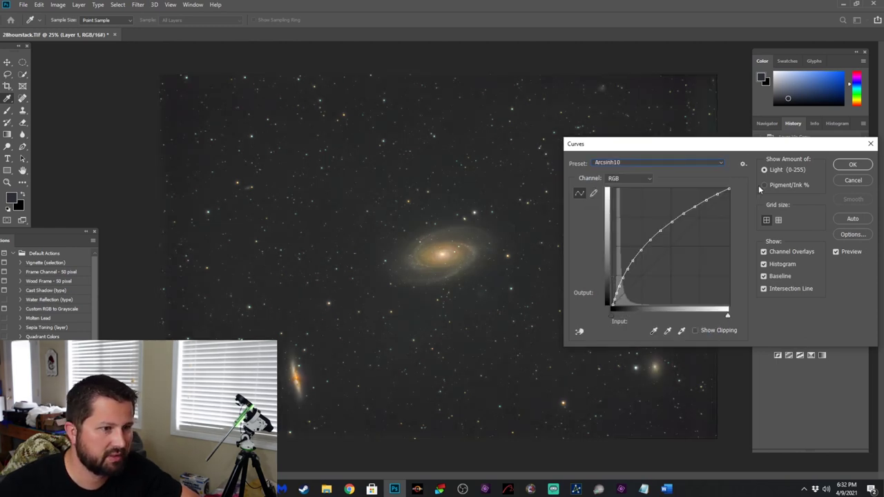
{"action": "left_click_drag", "start_coordinate": [742, 151], "coordinate": [831, 280]}
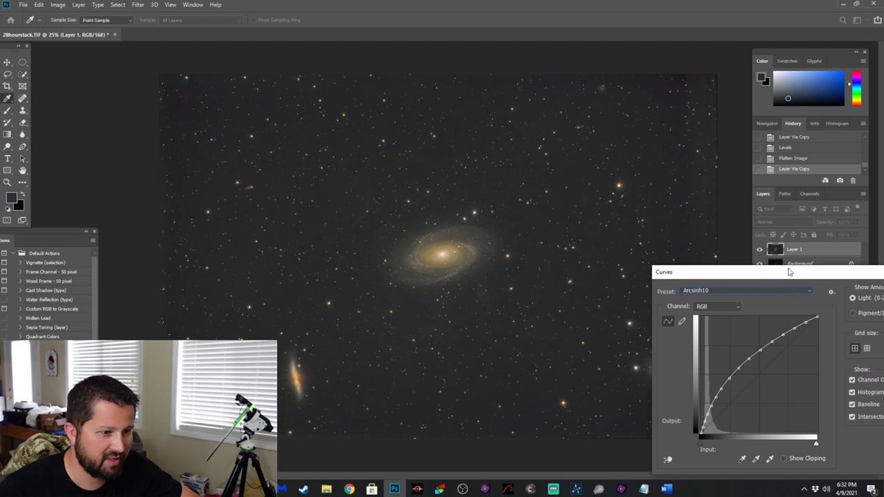
{"action": "left_click_drag", "start_coordinate": [784, 278], "coordinate": [708, 374]}
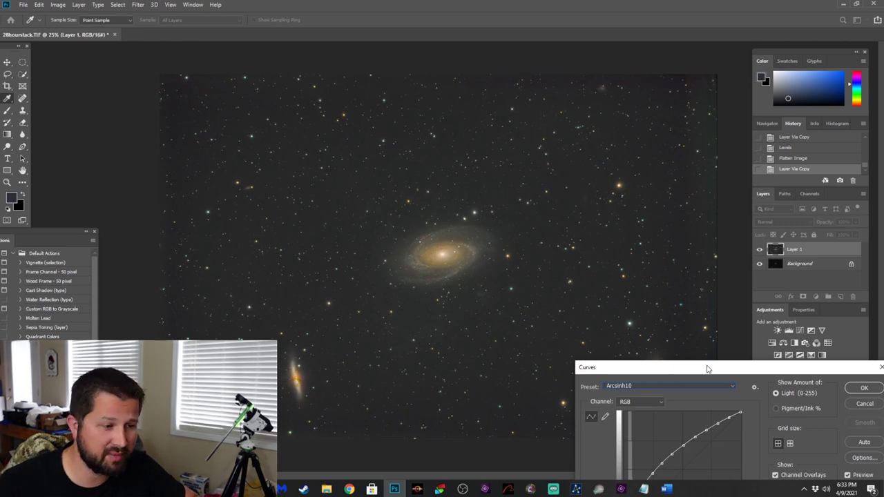
{"action": "left_click", "coordinate": [234, 94]}
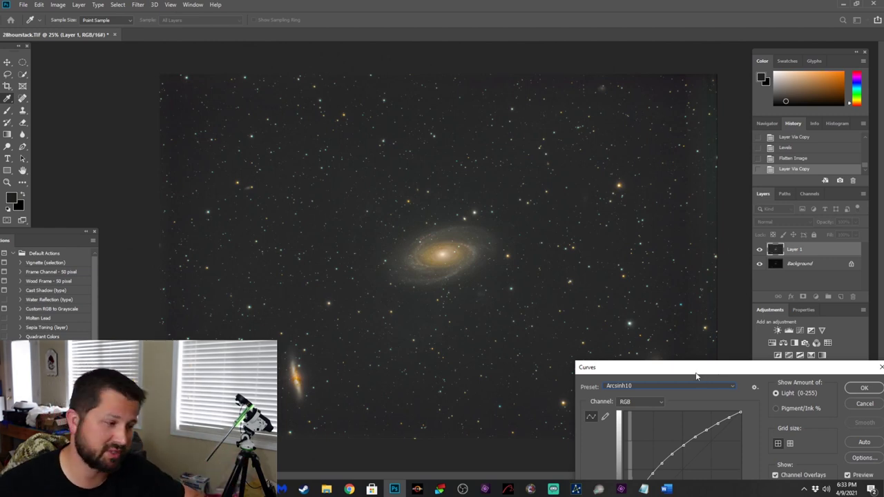
{"action": "left_click_drag", "start_coordinate": [694, 381], "coordinate": [537, 245]}
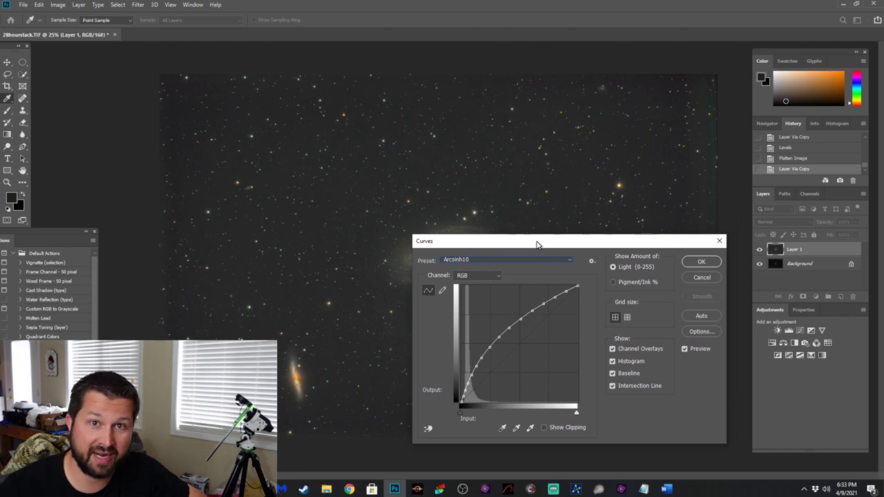
{"action": "left_click", "coordinate": [699, 262]}
{"action": "key", "text": "l"}
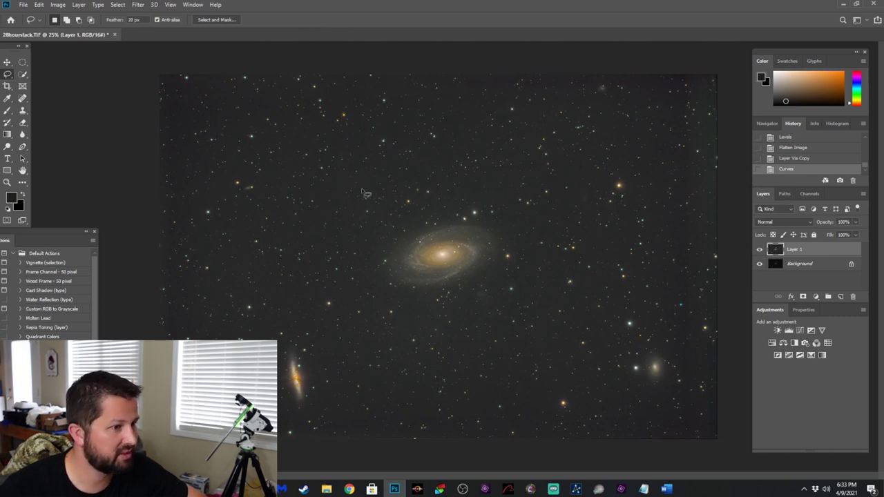
Reduce Layer 1's opacity to 90% to soften the stretch
{"action": "left_click", "coordinate": [855, 223]}
{"action": "left_click_drag", "start_coordinate": [856, 232], "coordinate": [850, 237]}
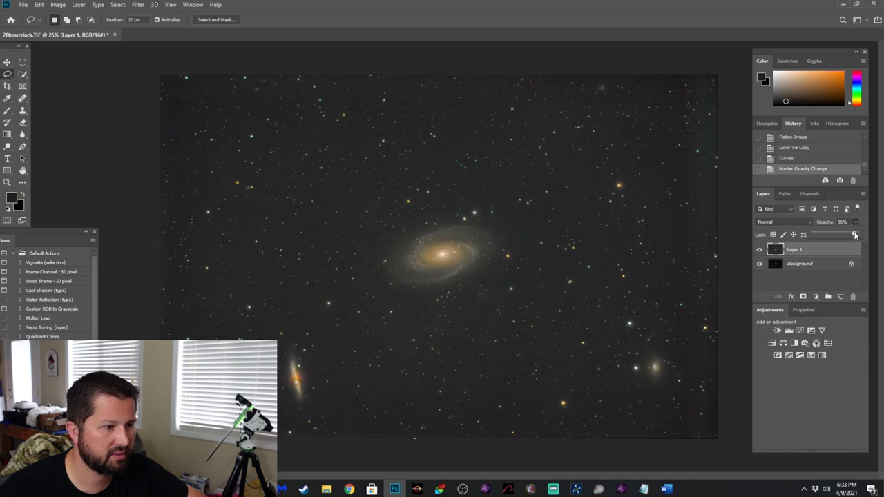
{"action": "left_click", "coordinate": [868, 219]}
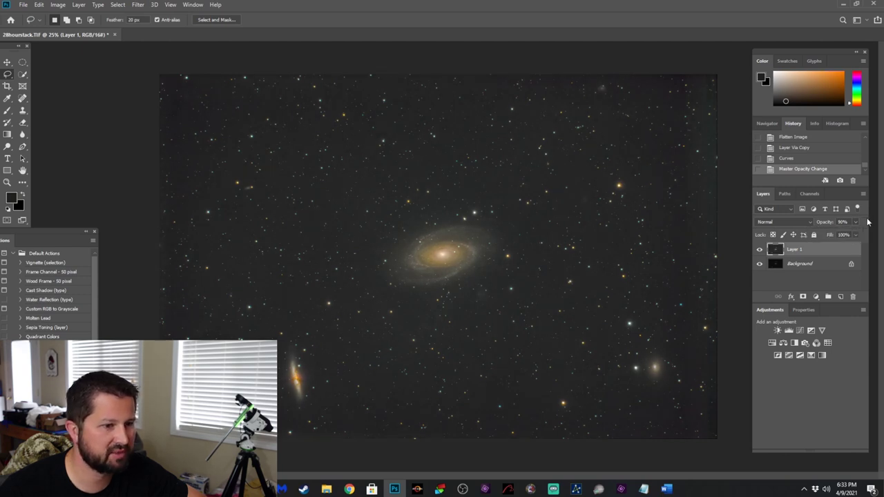
Crop a narrow strip off all four sides of the image to remove the uneven stacking edges
{"action": "left_click", "coordinate": [6, 85]}
{"action": "left_click_drag", "start_coordinate": [161, 77], "coordinate": [169, 78]}
{"action": "left_click_drag", "start_coordinate": [437, 436], "coordinate": [438, 426]}
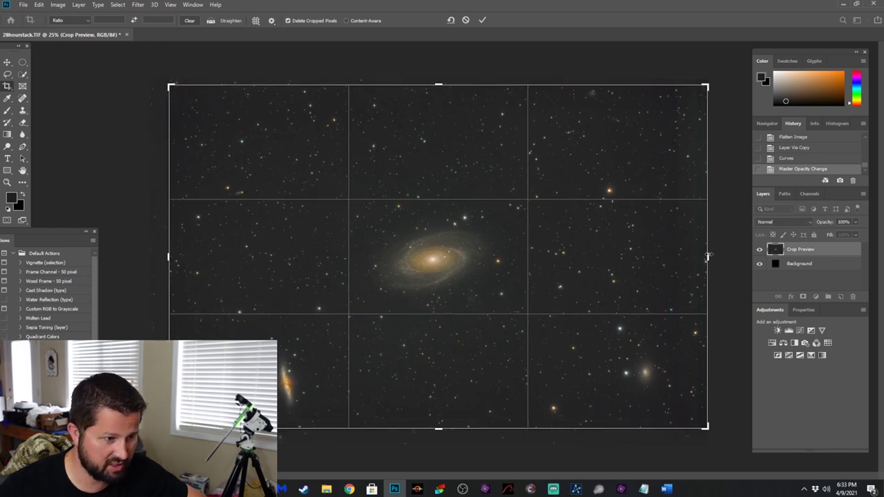
{"action": "left_click_drag", "start_coordinate": [707, 256], "coordinate": [694, 256]}
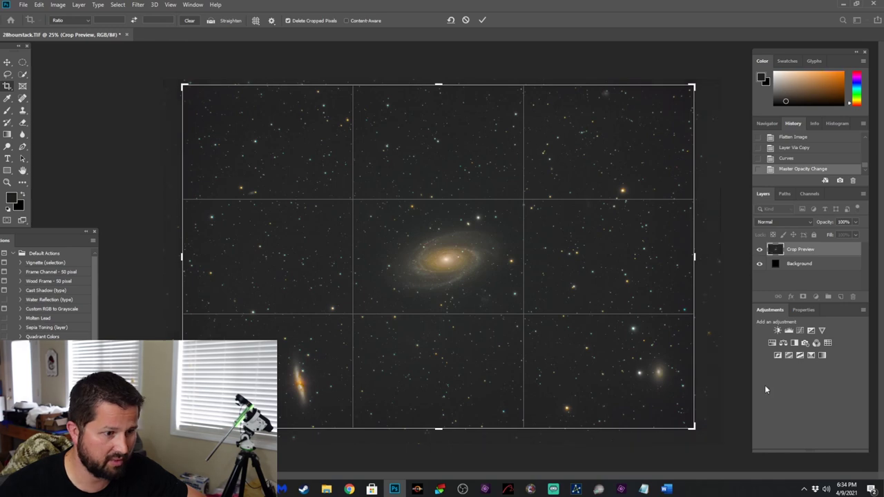
{"action": "key", "text": "Return"}
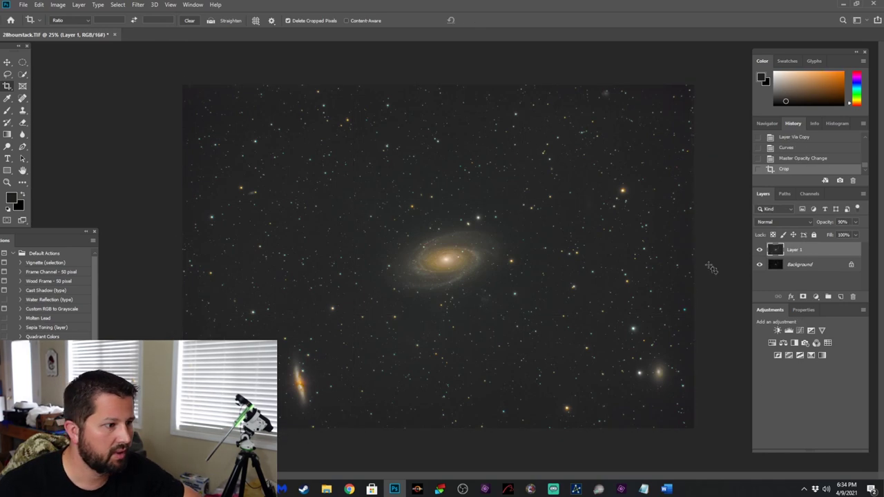
Flatten the cropped image and duplicate it as a new layer
{"action": "left_click", "coordinate": [79, 5]}
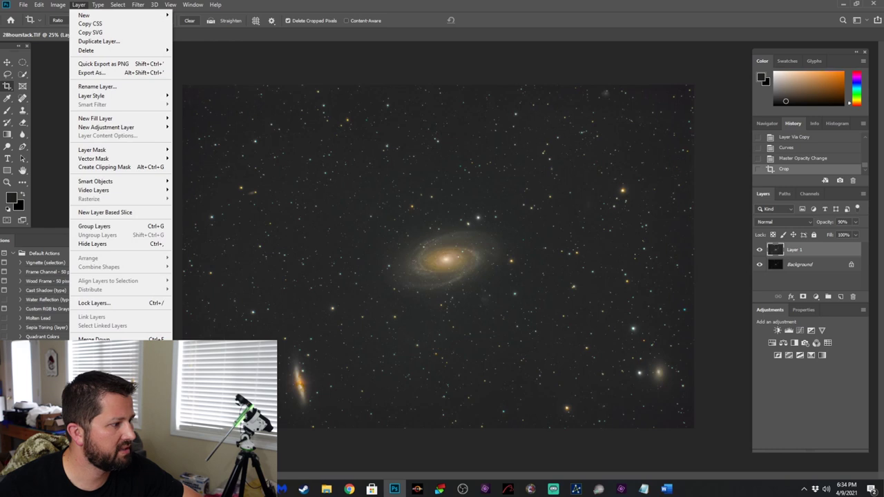
{"action": "left_click", "coordinate": [97, 357]}
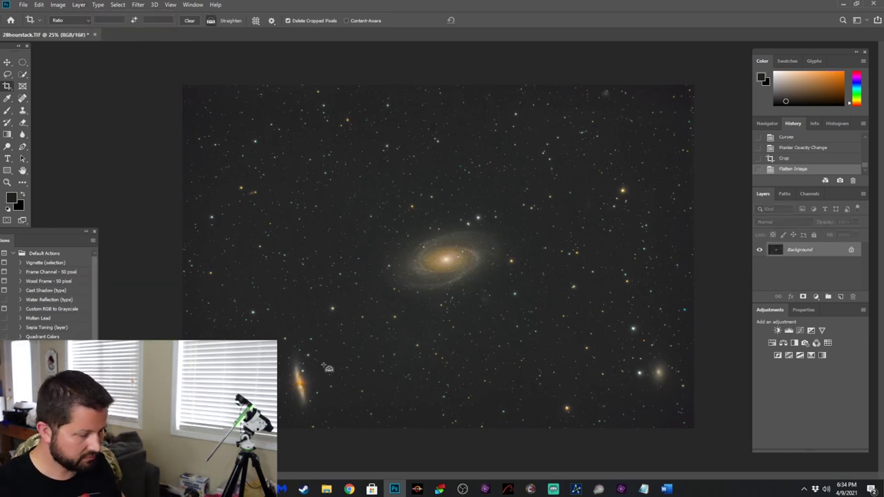
{"action": "key", "text": "ctrl+j"}
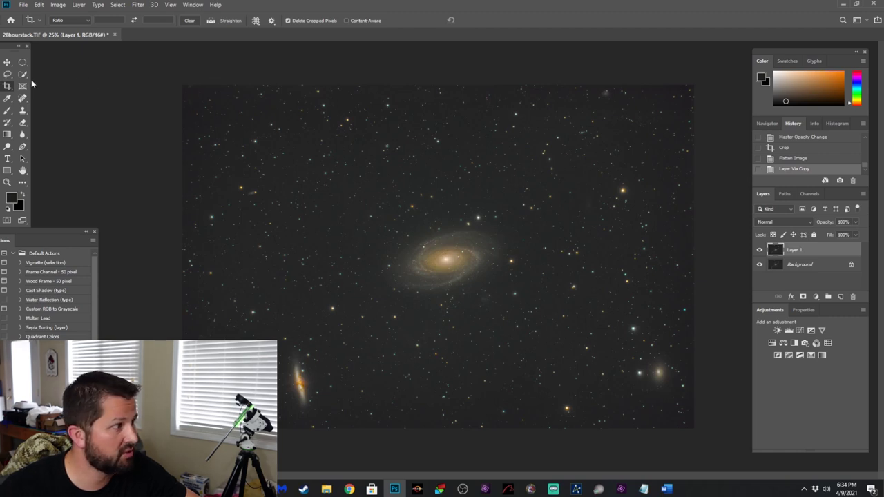
Lasso the central spiral galaxy and the two smaller galaxies with a 20 px feather, and invert the selection to the background
{"action": "left_click", "coordinate": [7, 74]}
{"action": "mouse_move", "coordinate": [384, 242]}
{"action": "left_mouse_down"}
{"action": "mouse_move", "coordinate": [468, 220]}
{"action": "mouse_move", "coordinate": [500, 231]}
{"action": "mouse_move", "coordinate": [500, 276]}
{"action": "mouse_move", "coordinate": [449, 298]}
{"action": "mouse_move", "coordinate": [411, 299]}
{"action": "mouse_move", "coordinate": [383, 284]}
{"action": "mouse_move", "coordinate": [388, 243]}
{"action": "left_mouse_up"}
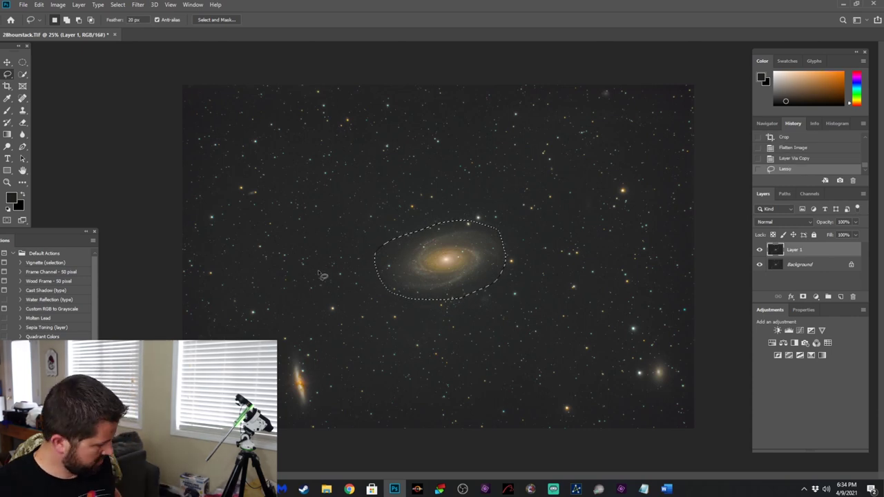
{"action": "mouse_move", "coordinate": [320, 393]}
{"action": "left_mouse_down"}
{"action": "mouse_move", "coordinate": [302, 358]}
{"action": "mouse_move", "coordinate": [289, 372]}
{"action": "mouse_move", "coordinate": [295, 404]}
{"action": "mouse_move", "coordinate": [305, 414]}
{"action": "mouse_move", "coordinate": [321, 394]}
{"action": "left_mouse_up"}
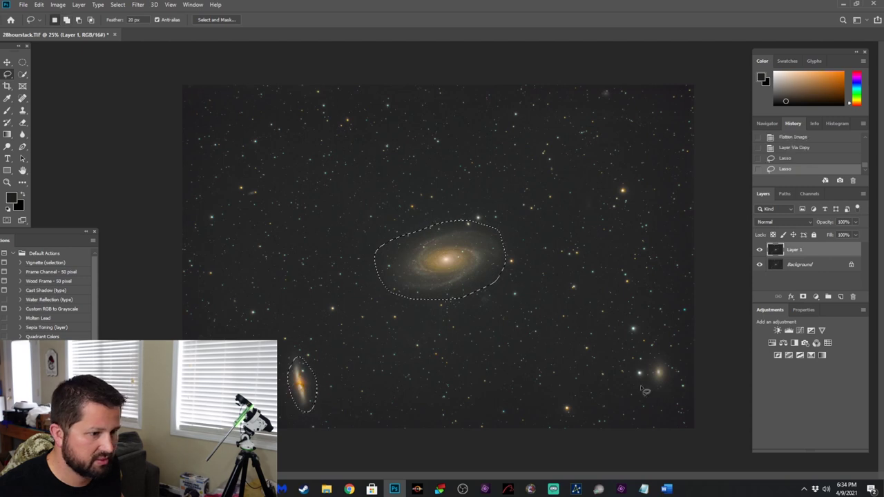
{"action": "mouse_move", "coordinate": [646, 380]}
{"action": "left_mouse_down"}
{"action": "mouse_move", "coordinate": [661, 362]}
{"action": "mouse_move", "coordinate": [679, 384]}
{"action": "mouse_move", "coordinate": [660, 396]}
{"action": "mouse_move", "coordinate": [648, 378]}
{"action": "left_mouse_up"}
{"action": "left_click", "coordinate": [117, 4]}
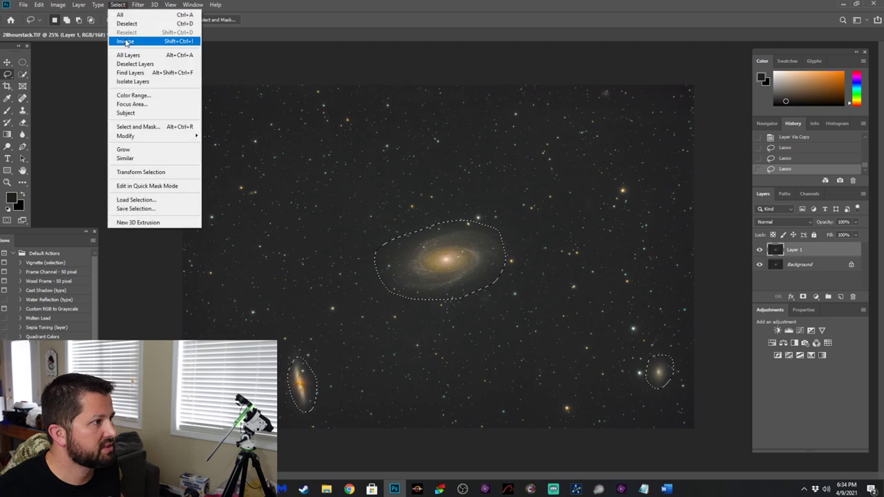
{"action": "left_click", "coordinate": [163, 46]}
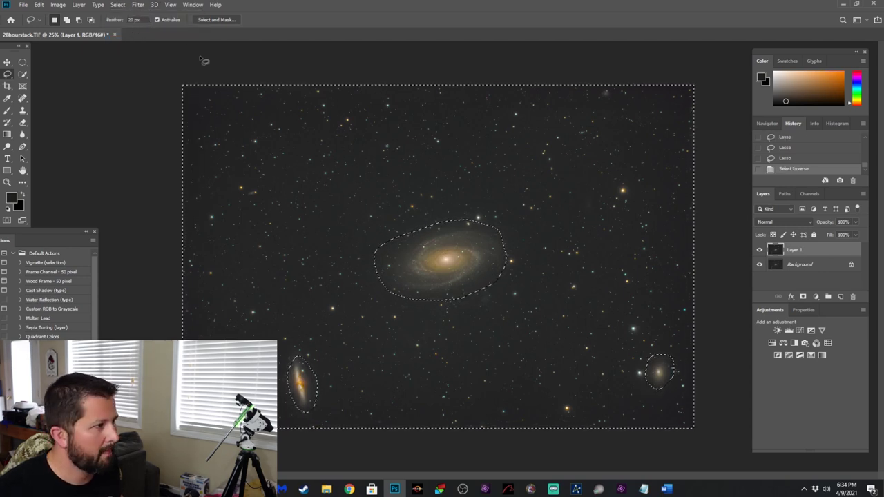
Run GradientXTerminator on the selected background with Medium detail and Medium aggressiveness, and deselect
{"action": "left_click", "coordinate": [138, 5]}
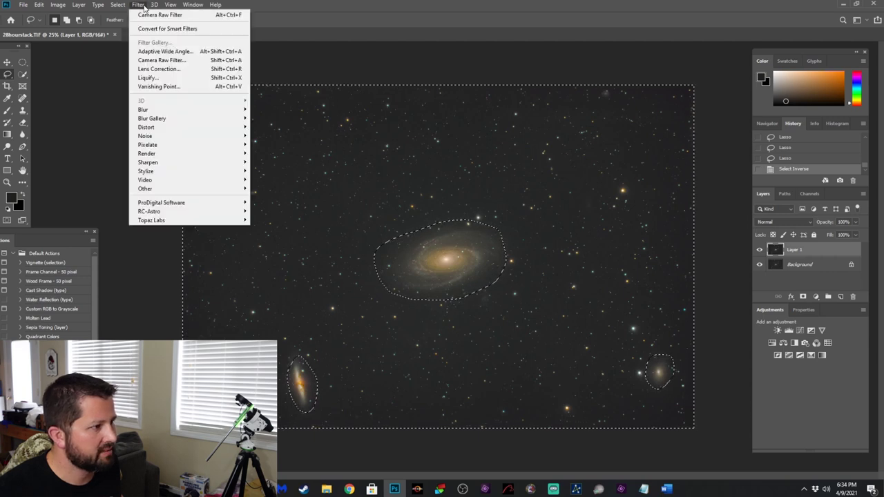
{"action": "mouse_move", "coordinate": [200, 211]}
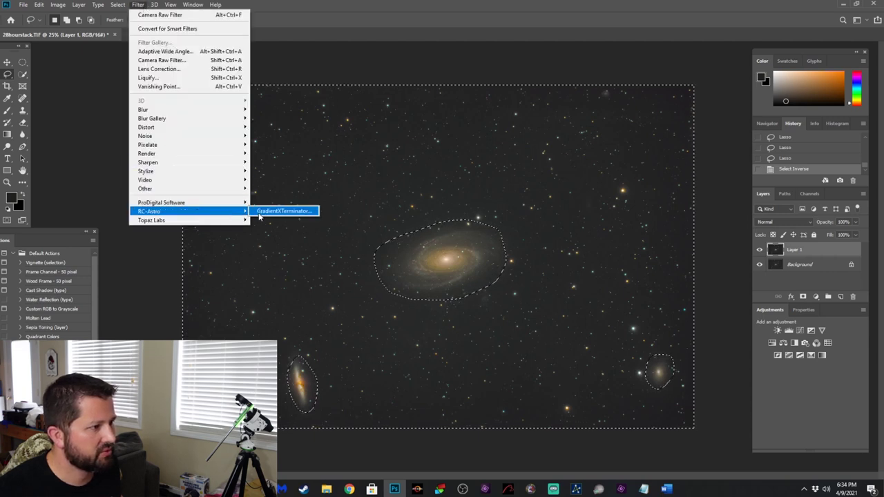
{"action": "left_click", "coordinate": [262, 212]}
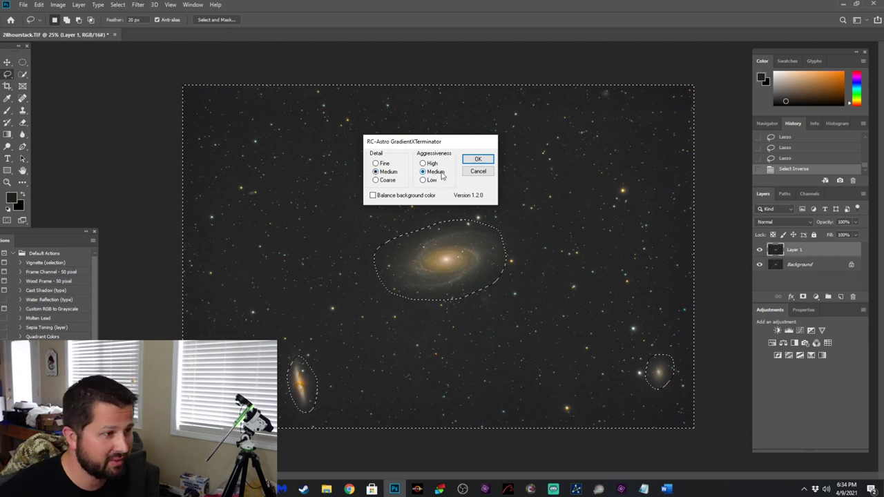
{"action": "left_click", "coordinate": [478, 161]}
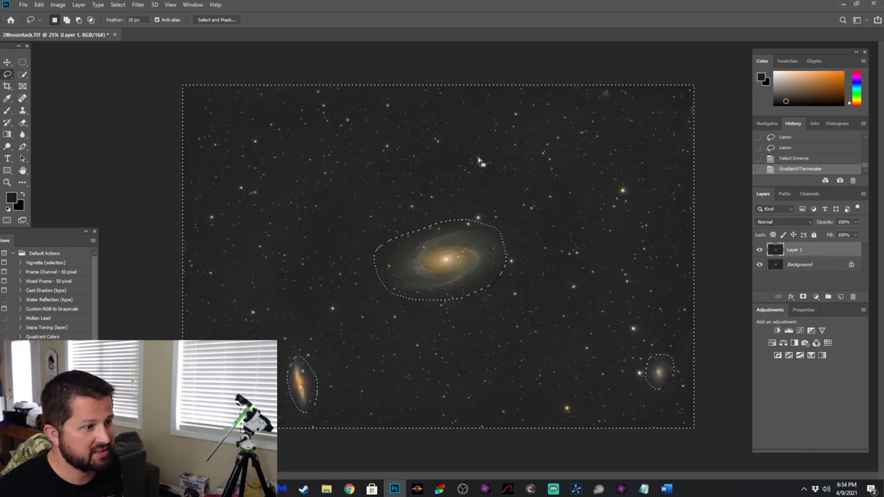
{"action": "left_click", "coordinate": [117, 5]}
{"action": "left_click", "coordinate": [126, 25]}
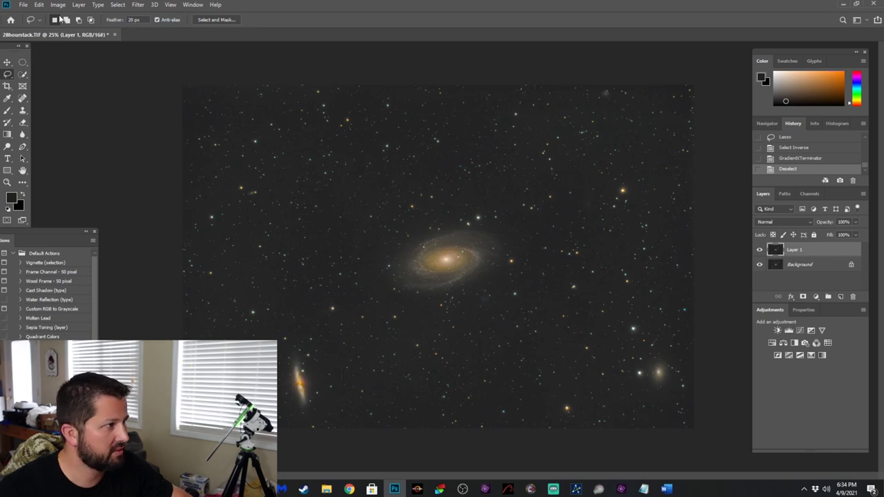
Flatten the gradient-corrected image and duplicate it as a new layer
{"action": "left_click", "coordinate": [79, 5]}
{"action": "left_click", "coordinate": [103, 357]}
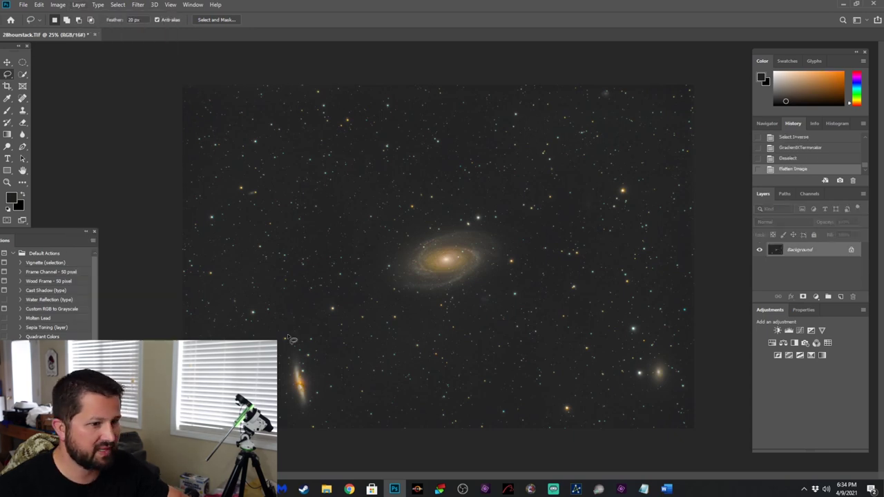
{"action": "key", "text": "ctrl+j"}
Darken Layer 1's background with Levels by raising the RGB black input level to 8
{"action": "key", "text": "ctrl+l"}
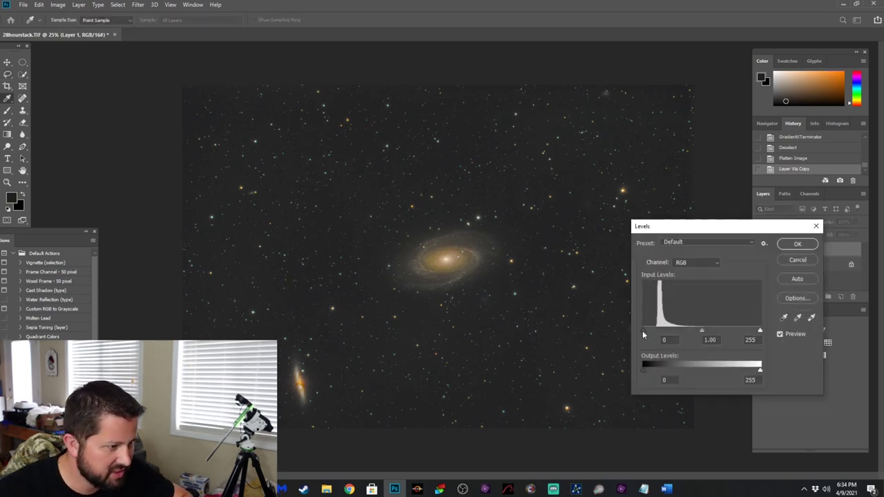
{"action": "left_click_drag", "start_coordinate": [644, 331], "coordinate": [648, 334]}
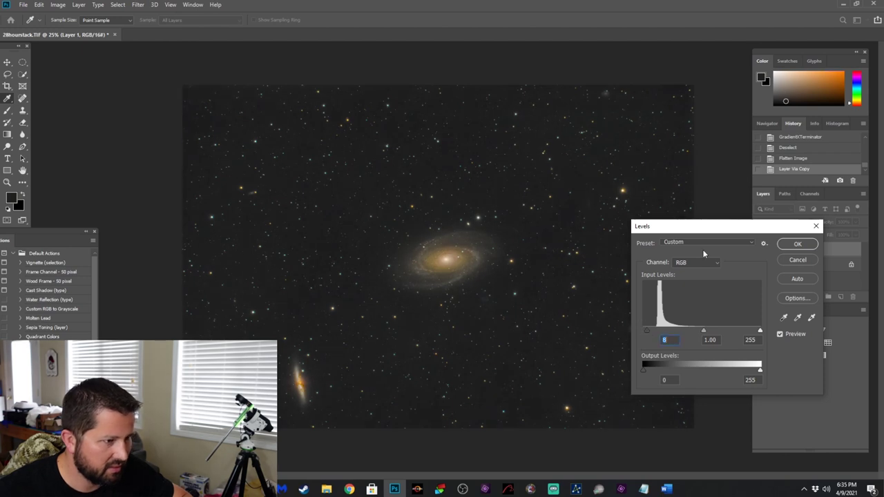
{"action": "left_click", "coordinate": [797, 246]}
{"action": "key", "text": "l"}
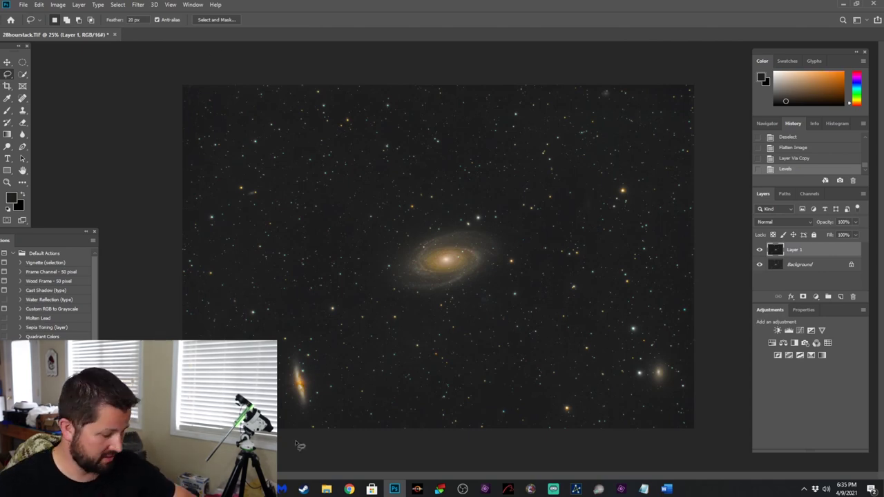
Examine the central galaxy's core, spiral arms and surrounding stars at up to 100% magnification
{"action": "key", "text": "ctrl+plus"}
{"action": "key", "text": "ctrl+plus"}
{"action": "key", "text": "ctrl+plus"}
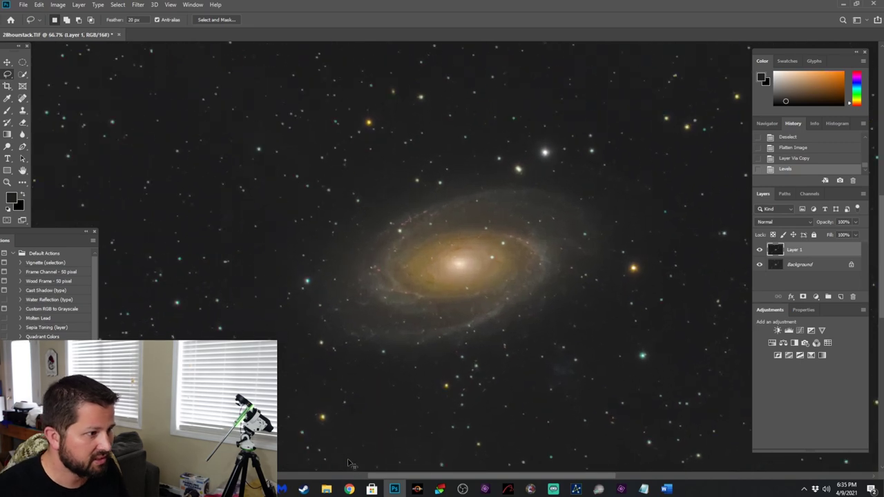
{"action": "key", "text": "ctrl+plus"}
{"action": "left_click_drag", "start_coordinate": [442, 479], "coordinate": [461, 479]}
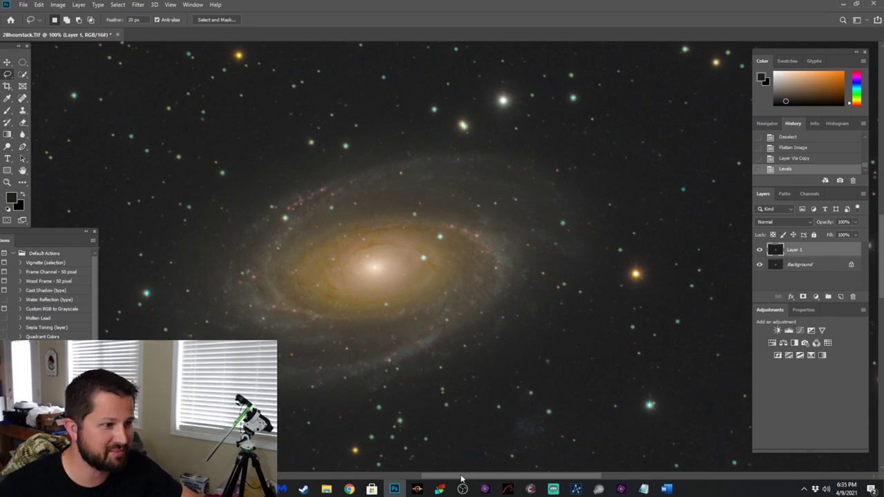
{"action": "key", "text": "ctrl+minus"}
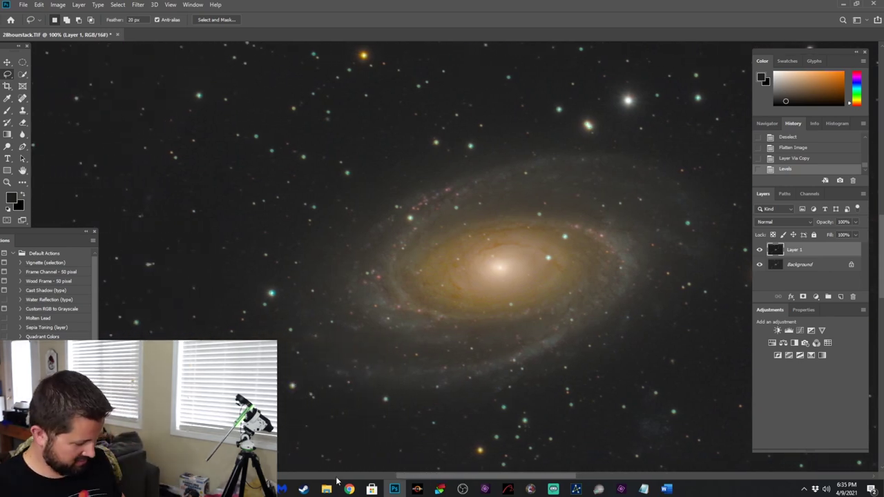
{"action": "key", "text": "ctrl+minus"}
{"action": "key", "text": "ctrl+minus"}
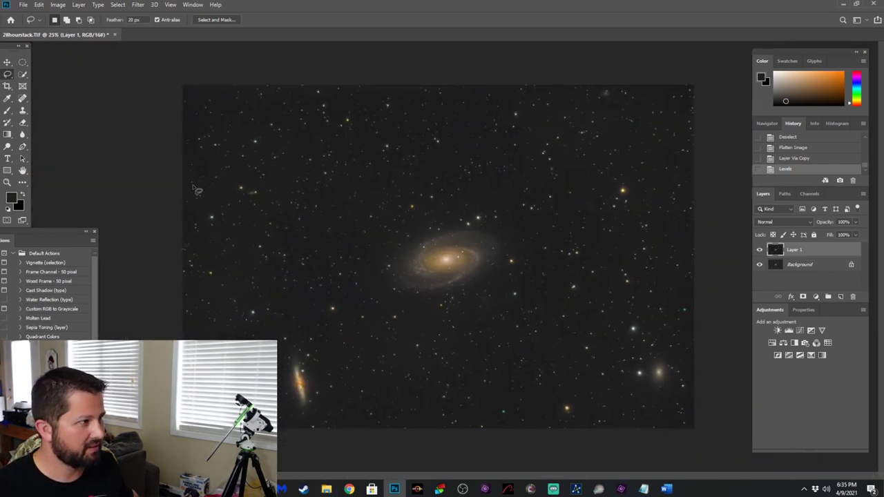
Open m831m82-Ha.TIF and stretch a duplicate of its background layer with the Arcsinh30 Curves preset
{"action": "key", "text": "ctrl+o"}
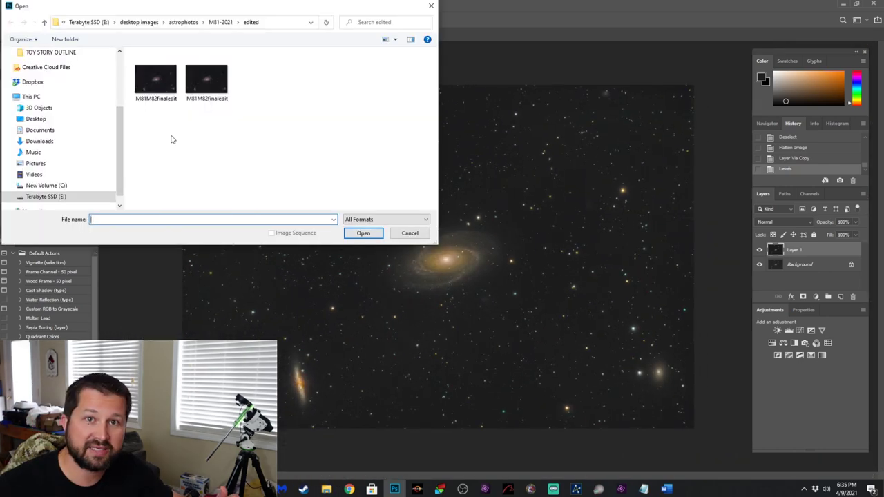
{"action": "left_click", "coordinate": [80, 198]}
{"action": "left_click", "coordinate": [174, 87]}
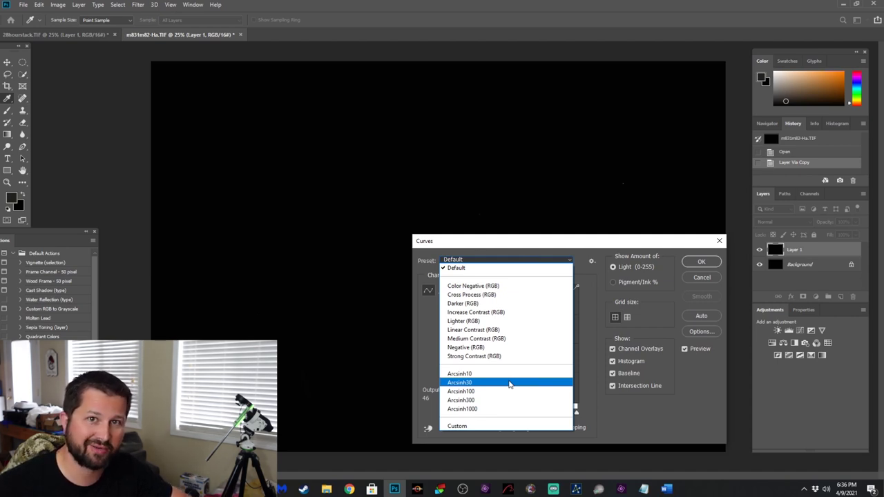
{"action": "left_click", "coordinate": [509, 384]}
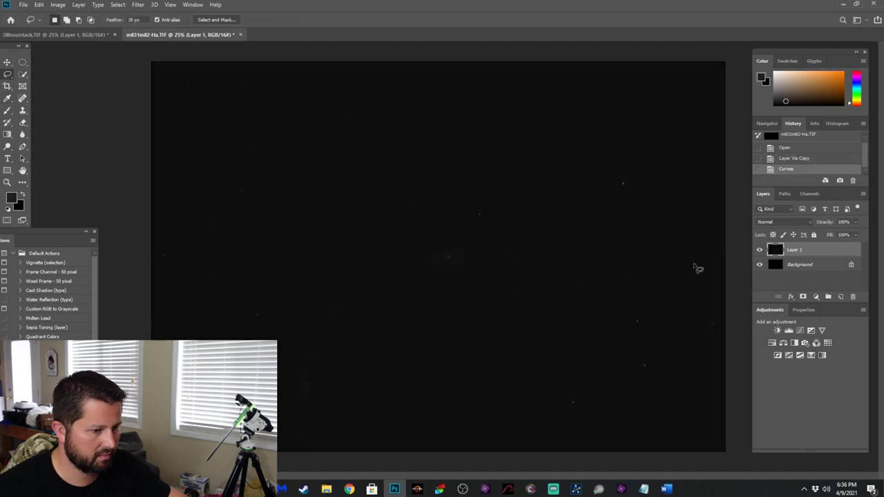
Crop the edges of the Ha image and darken its background with Levels
{"action": "key", "text": "Return"}
{"action": "key", "text": "Return"}
{"action": "left_click_drag", "start_coordinate": [150, 257], "coordinate": [159, 256]}
{"action": "key", "text": "Return"}
{"action": "key", "text": "Return"}
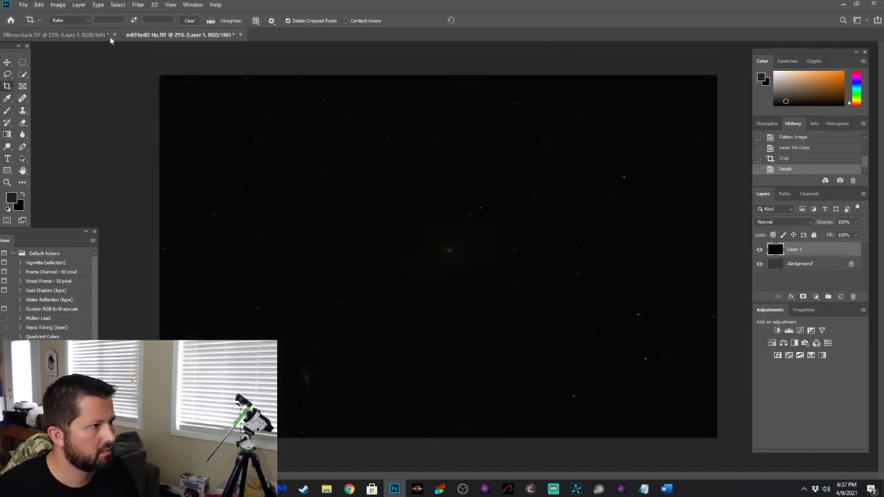
Stretch the Ha image with Curves, and mask its duplicate layer with a Color Range selection of the bright objects
{"action": "key", "text": "ctrl+m"}
{"action": "key", "text": "Return"}
{"action": "left_click", "coordinate": [117, 4]}
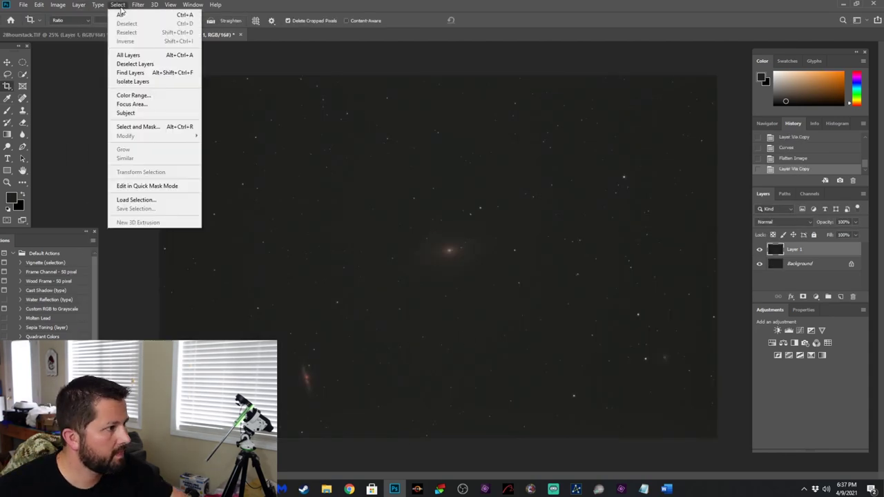
{"action": "left_click", "coordinate": [134, 94]}
{"action": "left_click_drag", "start_coordinate": [685, 232], "coordinate": [691, 233]}
{"action": "left_click", "coordinate": [818, 167]}
{"action": "left_click", "coordinate": [802, 296]}
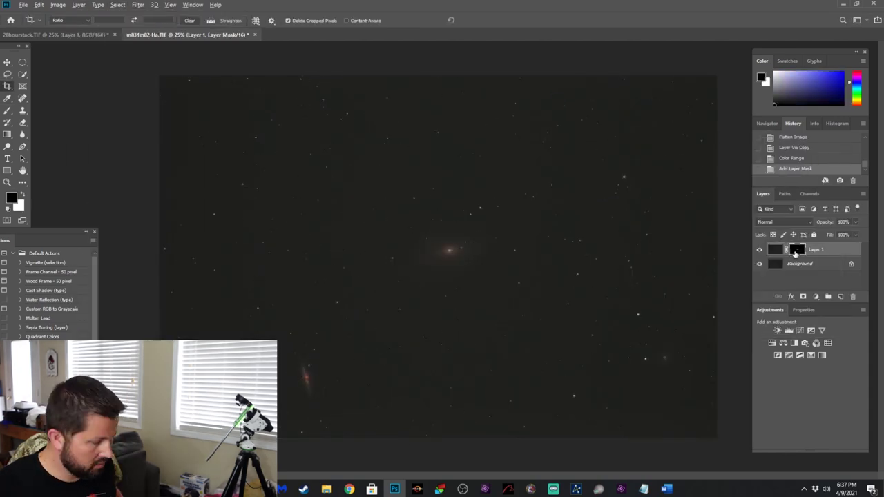
Raise Layer 1's saturation to +53 with Hue/Saturation and stretch the Ha image again with Curves
{"action": "key", "text": "ctrl+u"}
{"action": "left_click_drag", "start_coordinate": [679, 211], "coordinate": [704, 217]}
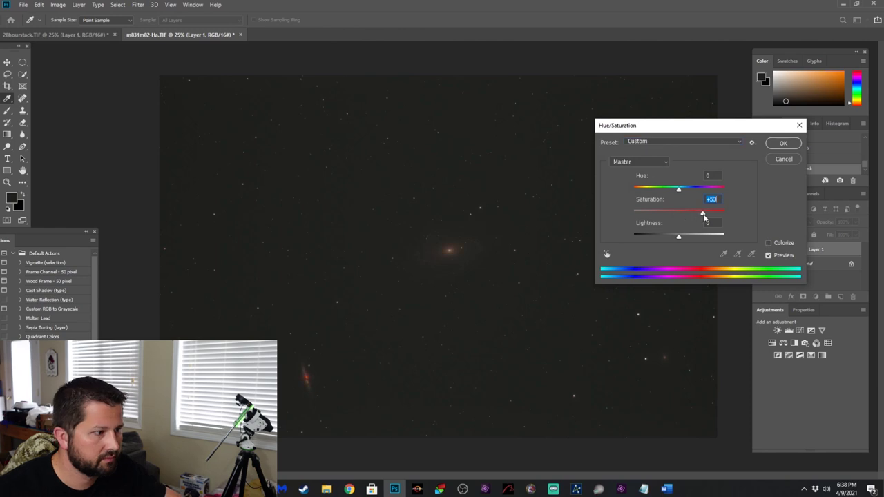
{"action": "key", "text": "Return"}
{"action": "left_click", "coordinate": [787, 263]}
{"action": "key", "text": "ctrl+m"}
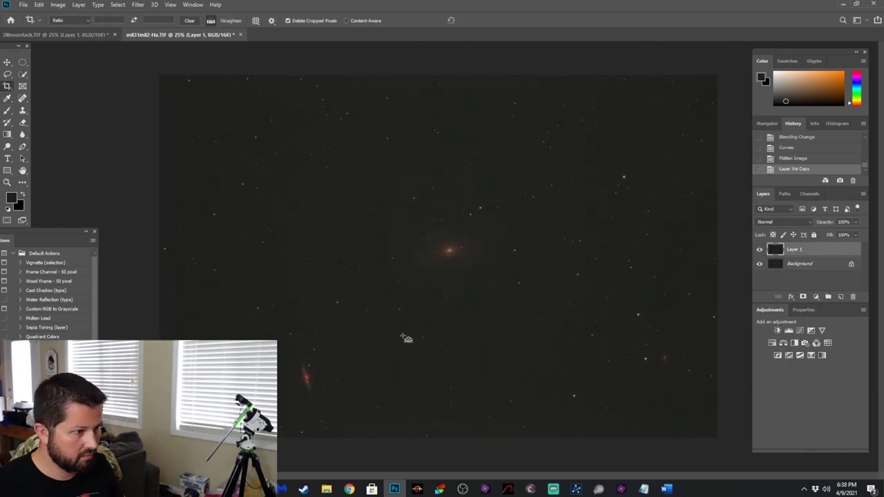
Neutralize the Ha background colour using an Average-blurred duplicate layer with Apply Image, and stretch the result with Curves
{"action": "left_click", "coordinate": [138, 5]}
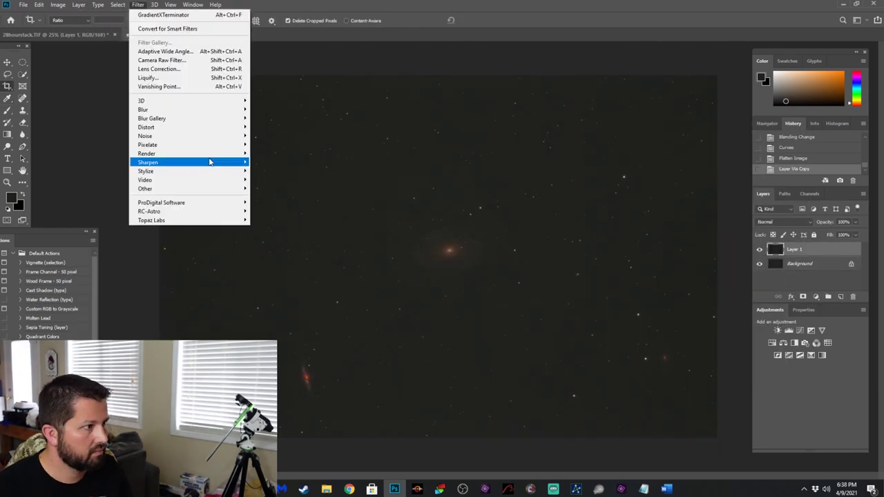
{"action": "left_click", "coordinate": [272, 110]}
{"action": "left_click", "coordinate": [58, 5]}
{"action": "left_click", "coordinate": [87, 143]}
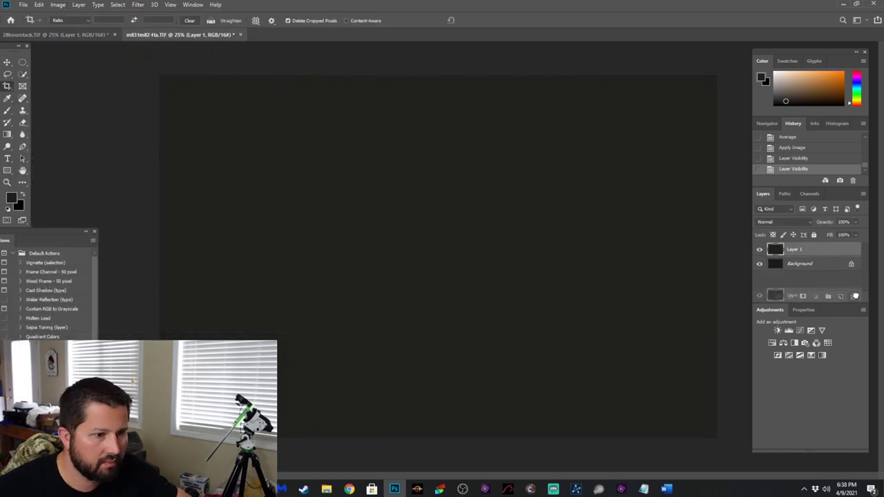
{"action": "key", "text": "ctrl+m"}
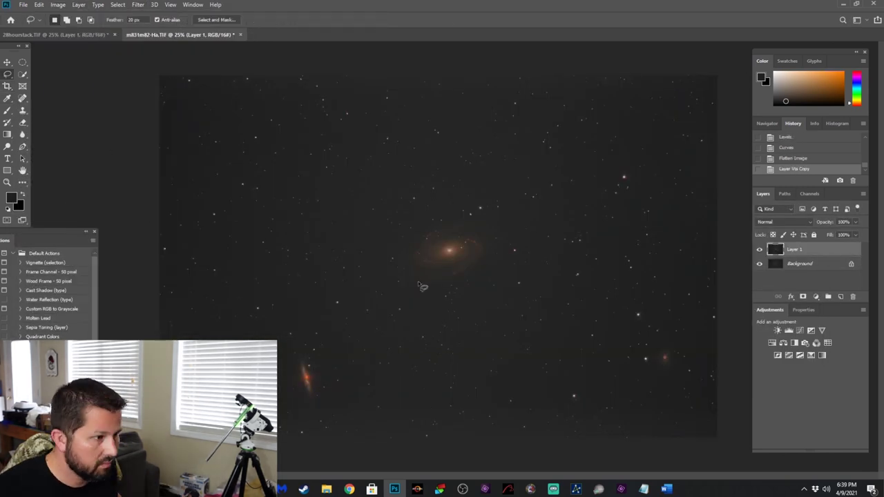
Lasso the three galaxies with a 20 px feather, invert the selection and run GradientXTerminator on the background
{"action": "left_click_drag", "start_coordinate": [480, 210], "coordinate": [476, 210]}
{"action": "left_click_drag", "start_coordinate": [304, 353], "coordinate": [307, 353]}
{"action": "left_click_drag", "start_coordinate": [665, 337], "coordinate": [667, 338]}
{"action": "left_click", "coordinate": [117, 5]}
{"action": "left_click", "coordinate": [129, 42]}
{"action": "left_click", "coordinate": [138, 4]}
{"action": "left_click", "coordinate": [166, 15]}
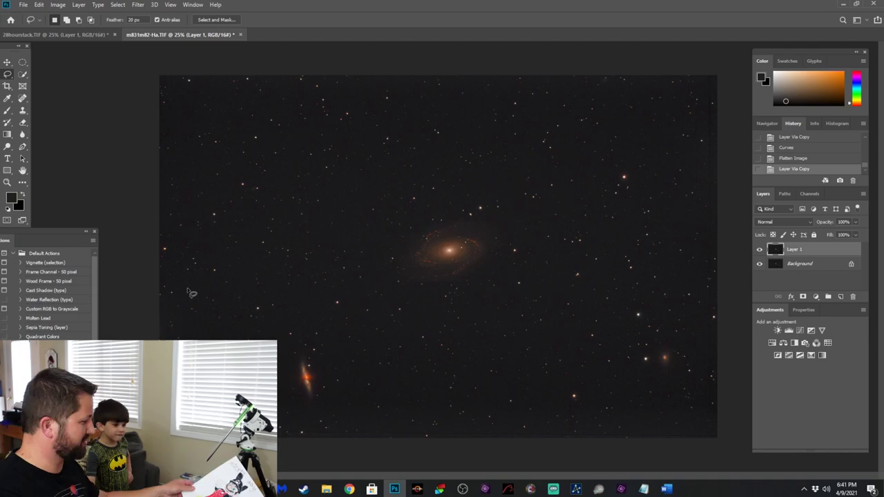
Add an inverted Color Range mask to Layer 1 that protects the stars and galaxies, adjusting it with Curves
{"action": "left_click", "coordinate": [817, 168]}
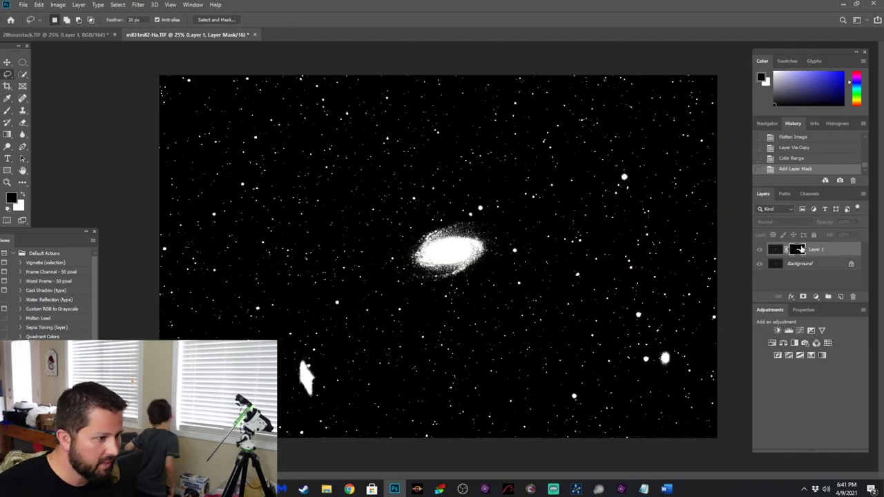
{"action": "key", "text": "Return"}
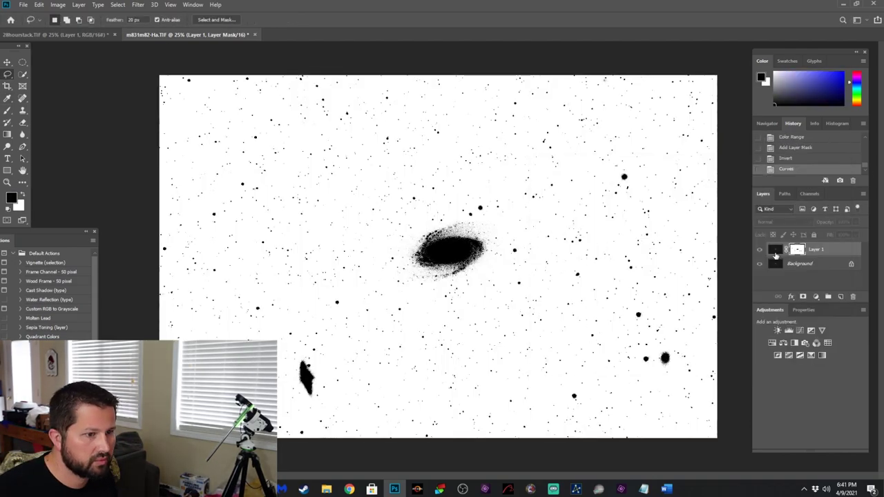
Apply the Camera Raw Filter to the masked Layer 1, then flatten the image and duplicate it as a new layer
{"action": "left_click", "coordinate": [137, 4]}
{"action": "mouse_move", "coordinate": [186, 136]}
{"action": "left_click", "coordinate": [284, 176]}
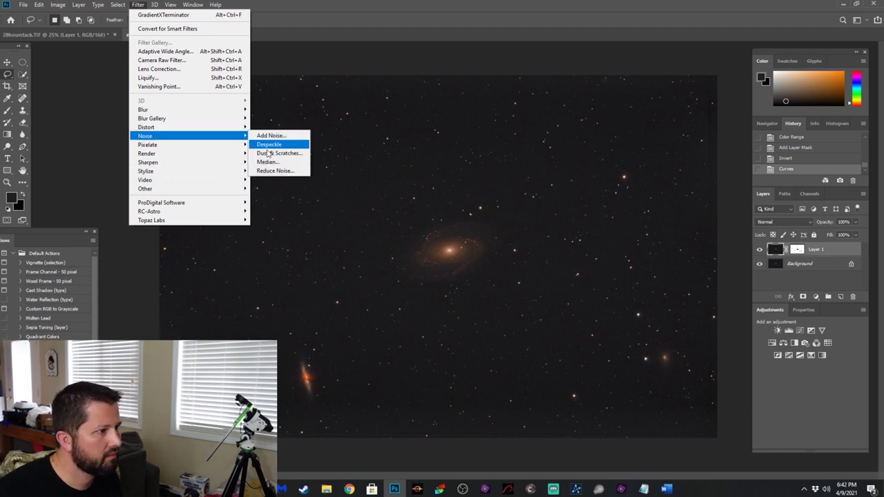
{"action": "key", "text": "Return"}
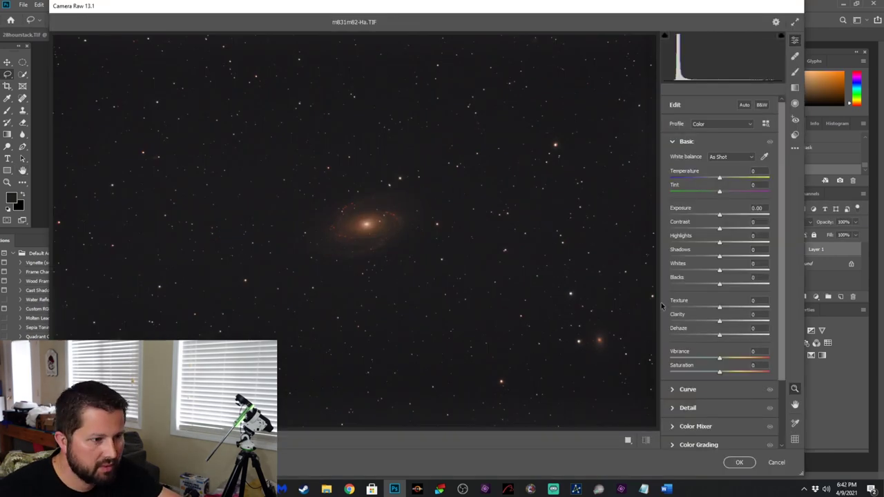
{"action": "key", "text": "ctrl+shift+e"}
{"action": "key", "text": "ctrl+j"}
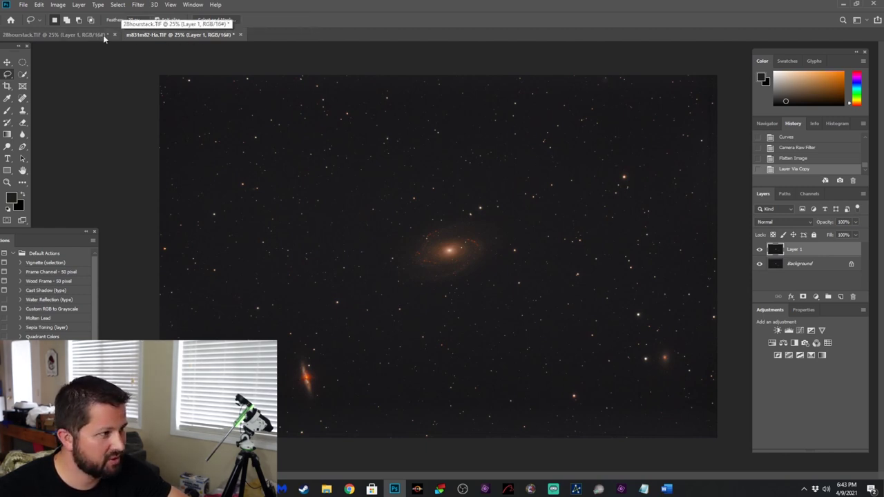
Float the Ha and 28hourstack images in separate windows side by side, with the Ha image at 16.7% zoom
{"action": "left_click_drag", "start_coordinate": [184, 35], "coordinate": [29, 50]}
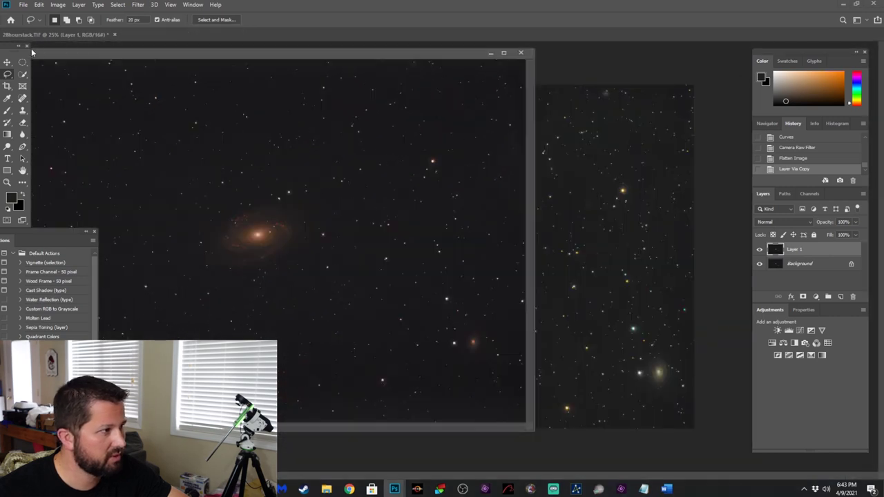
{"action": "left_click", "coordinate": [151, 45]}
{"action": "left_click_drag", "start_coordinate": [150, 47], "coordinate": [310, 56]}
{"action": "left_click_drag", "start_coordinate": [229, 55], "coordinate": [568, 88]}
{"action": "left_click_drag", "start_coordinate": [244, 85], "coordinate": [200, 87]}
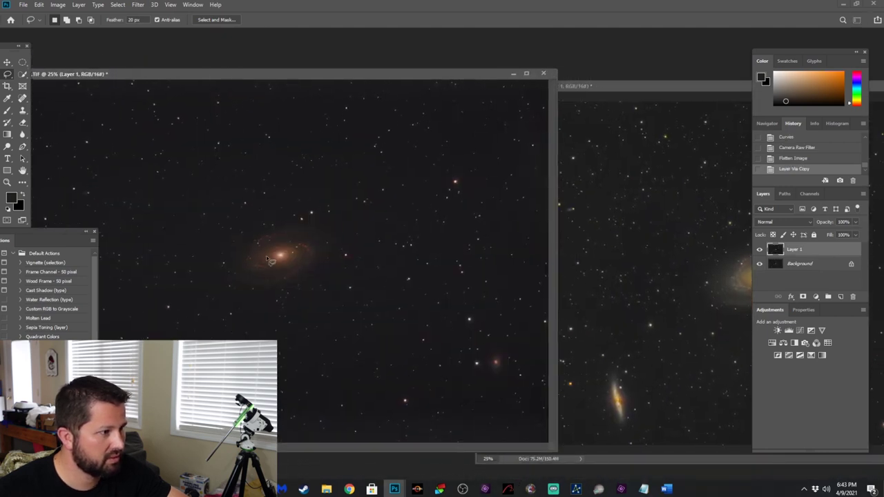
{"action": "scroll", "coordinate": [270, 257], "scroll_direction": "down", "scroll_amount": 1}
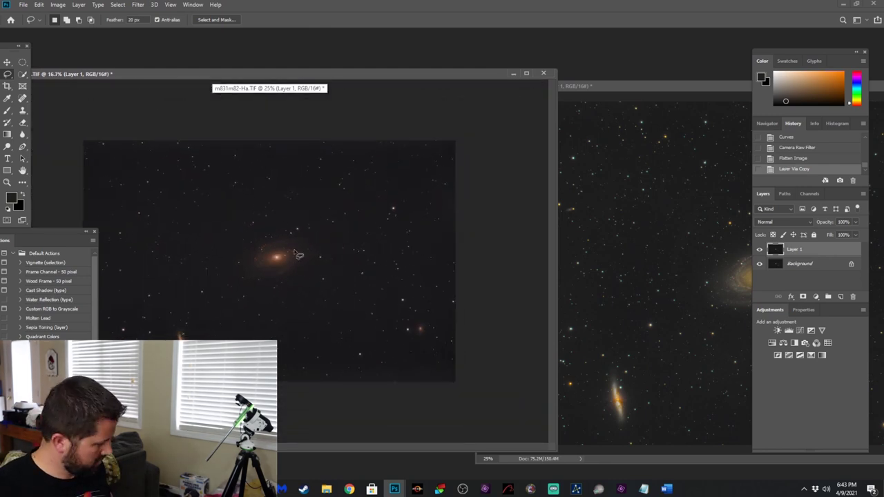
{"action": "left_click_drag", "start_coordinate": [216, 76], "coordinate": [216, 58]}
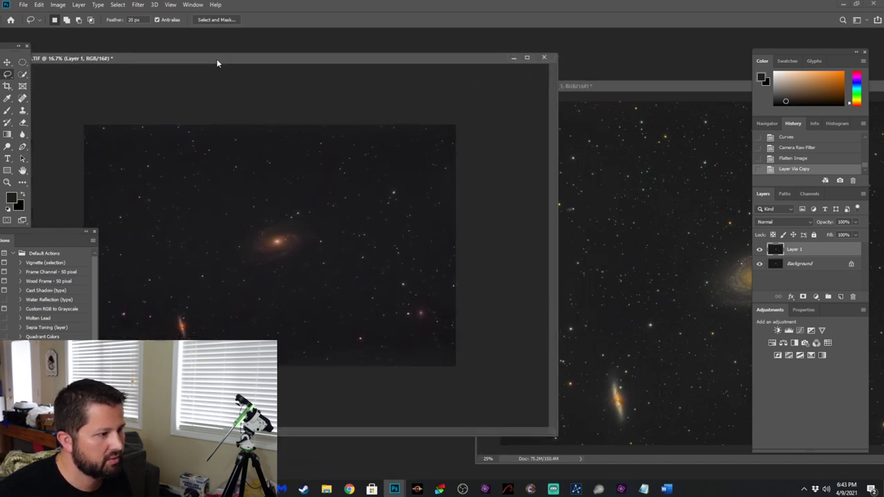
Crop the Ha image slightly on its side and top edges
{"action": "left_click", "coordinate": [8, 87]}
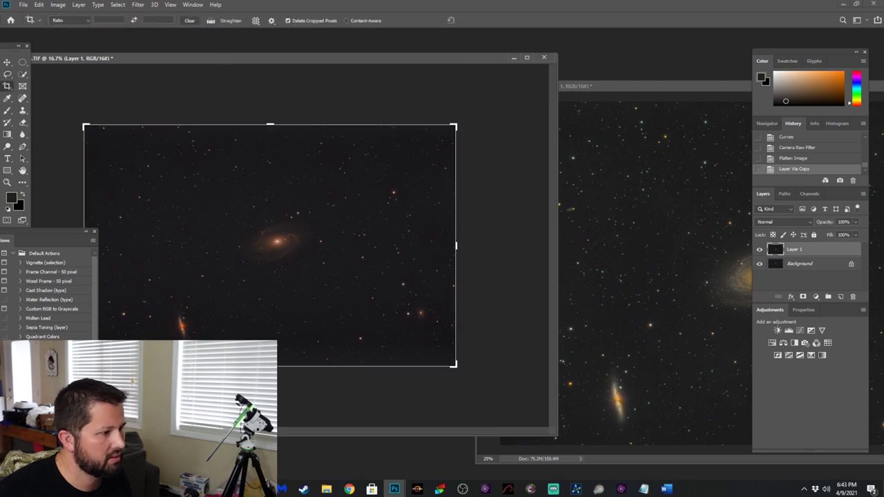
{"action": "left_click_drag", "start_coordinate": [283, 366], "coordinate": [283, 354]}
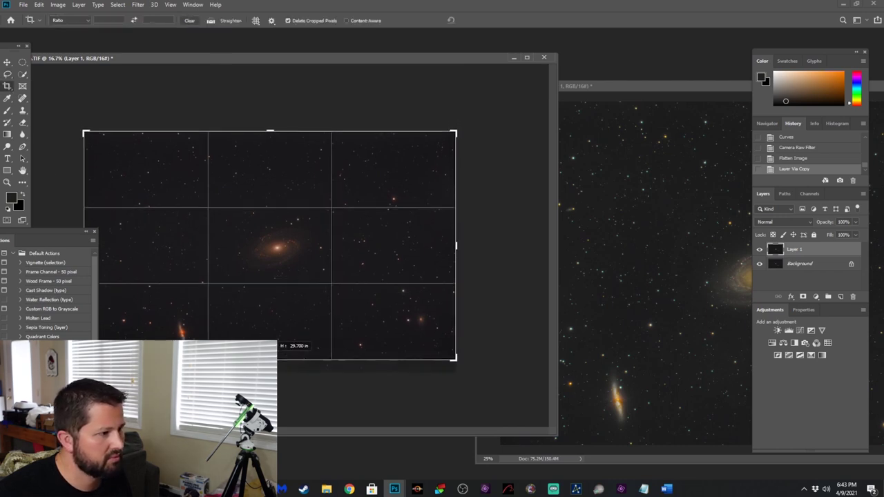
{"action": "left_click_drag", "start_coordinate": [607, 86], "coordinate": [598, 61]}
{"action": "left_click", "coordinate": [122, 64]}
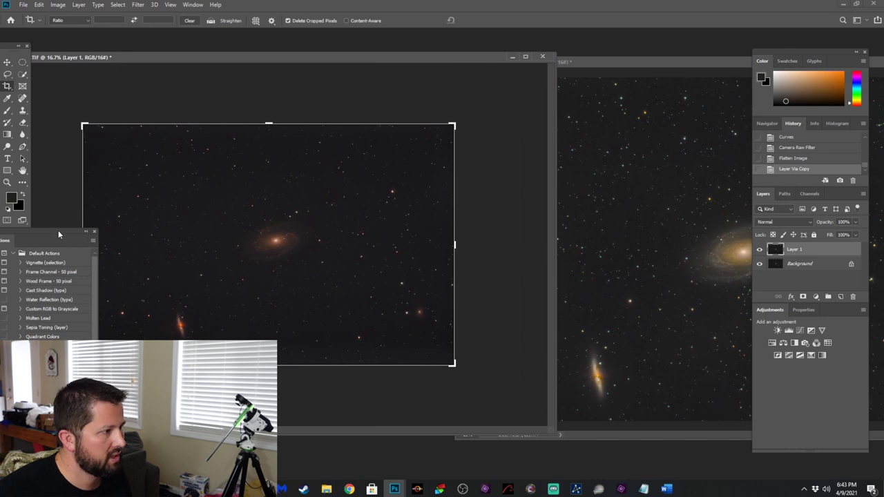
{"action": "left_click_drag", "start_coordinate": [60, 232], "coordinate": [18, 272]}
{"action": "left_click_drag", "start_coordinate": [77, 245], "coordinate": [94, 245]}
{"action": "left_click_drag", "start_coordinate": [454, 243], "coordinate": [441, 236]}
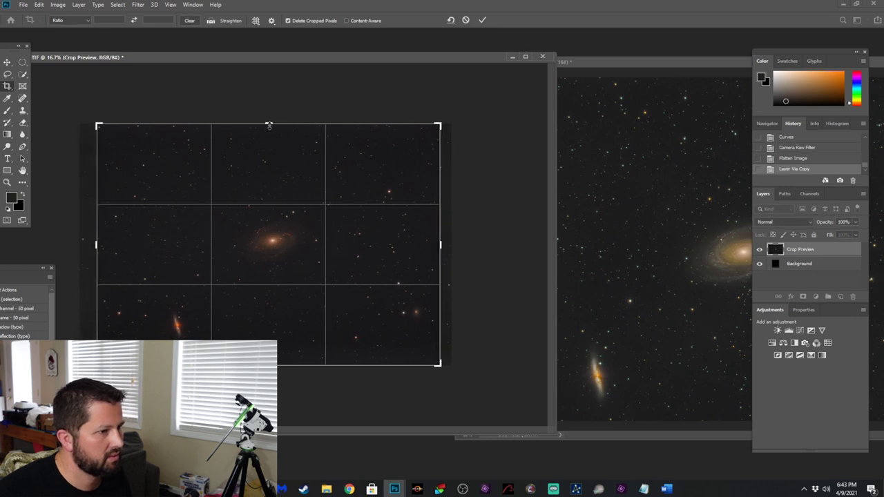
{"action": "left_click_drag", "start_coordinate": [269, 125], "coordinate": [270, 128]}
{"action": "key", "text": "Return"}
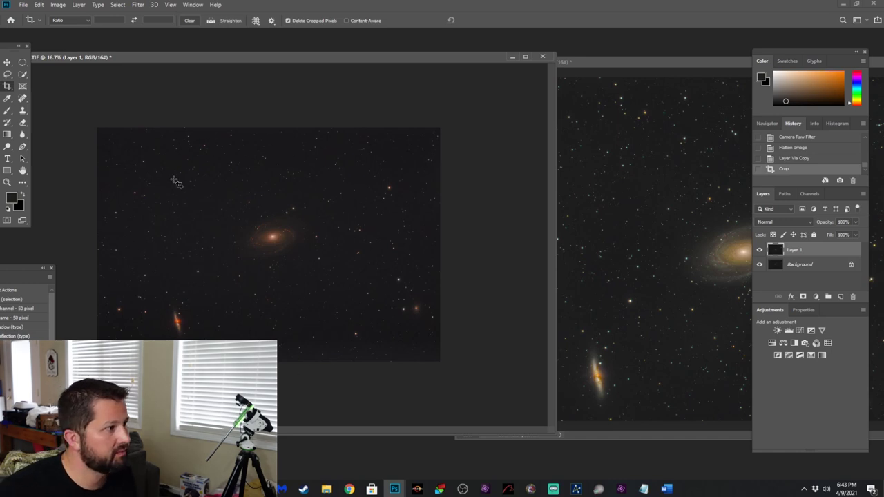
Compare 28hourstack.TIF with and without Layer 1 by toggling that layer's visibility
{"action": "left_click_drag", "start_coordinate": [132, 59], "coordinate": [125, 61]}
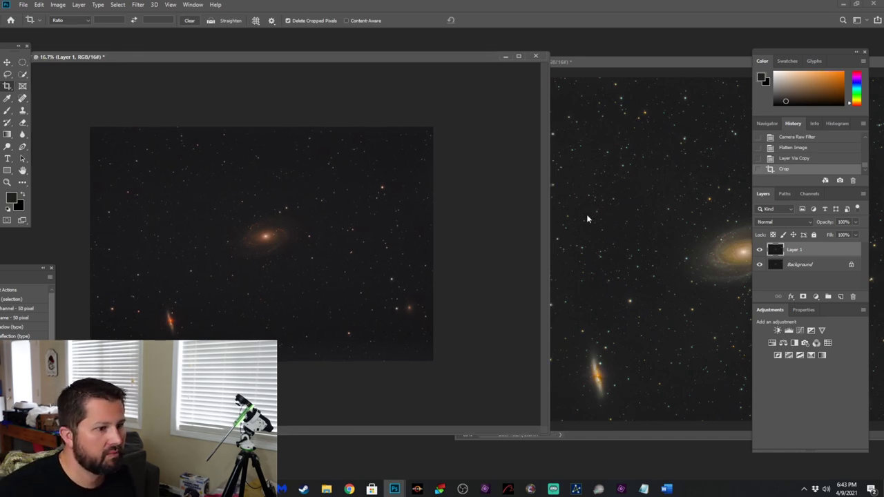
{"action": "left_click", "coordinate": [665, 73]}
{"action": "left_click", "coordinate": [760, 251]}
{"action": "left_click", "coordinate": [760, 251]}
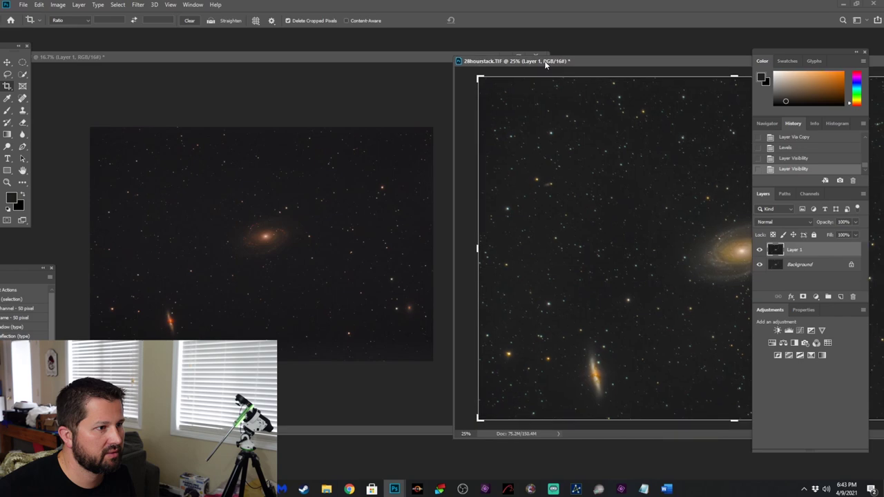
Merge the visible layers of 28hourstack.TIF into a single background layer
{"action": "left_click_drag", "start_coordinate": [549, 68], "coordinate": [194, 60]}
{"action": "left_click", "coordinate": [79, 5]}
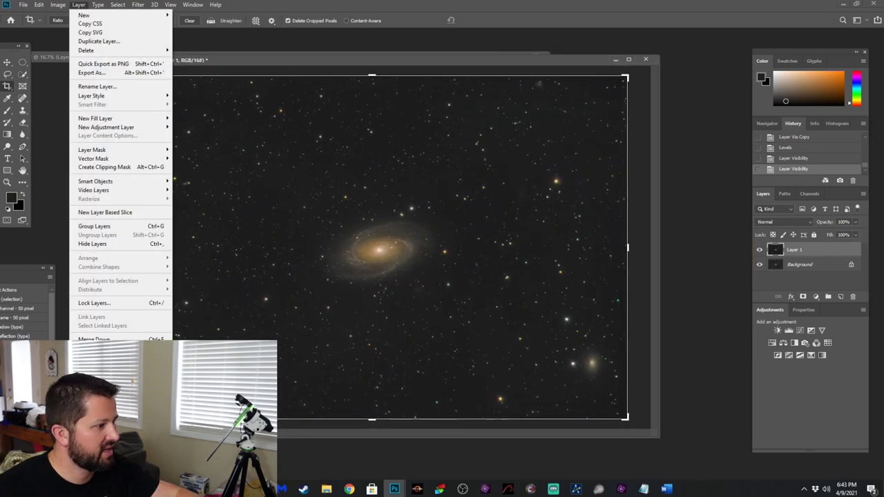
{"action": "left_click", "coordinate": [97, 349]}
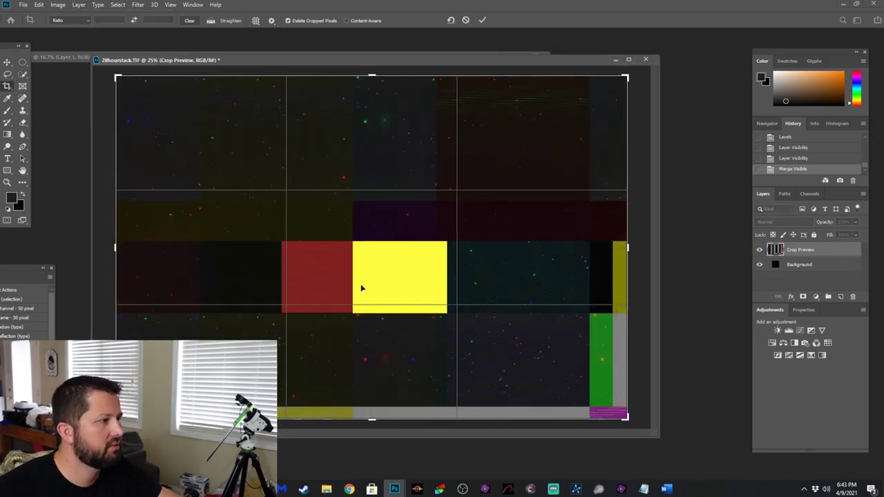
Clear the garbled crop preview on 28hourstack.TIF by completing the pending crop
{"action": "left_click", "coordinate": [39, 4]}
{"action": "left_click", "coordinate": [41, 18]}
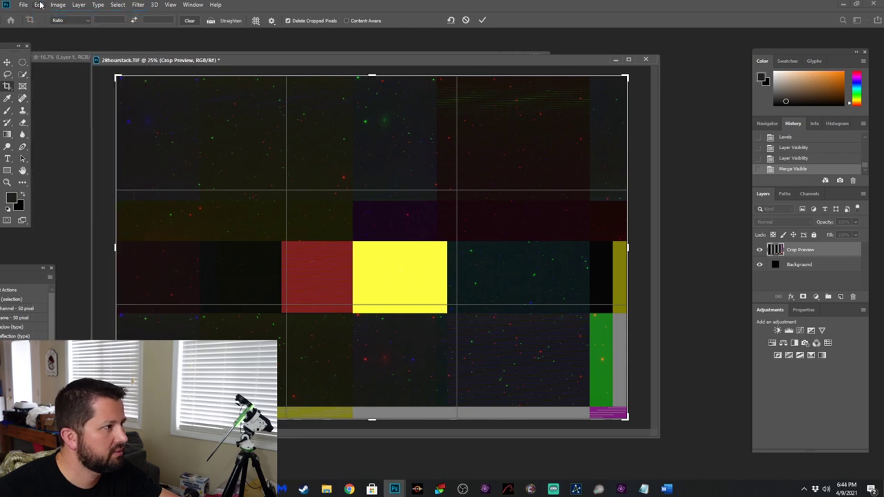
{"action": "left_click", "coordinate": [39, 5]}
{"action": "left_click", "coordinate": [700, 157]}
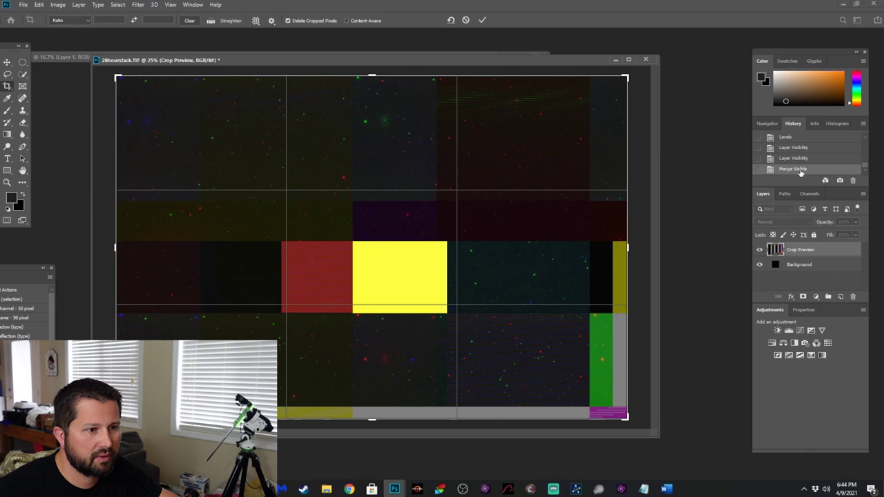
{"action": "left_click_drag", "start_coordinate": [515, 63], "coordinate": [524, 72]}
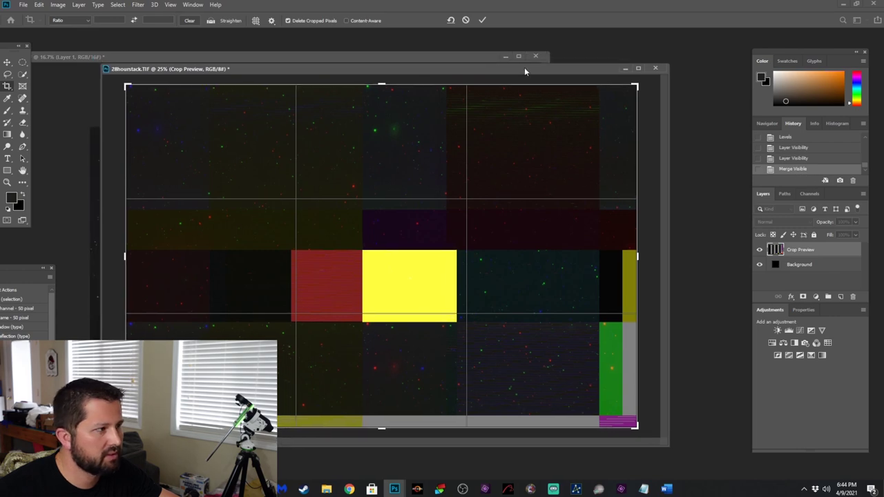
{"action": "left_click", "coordinate": [8, 87]}
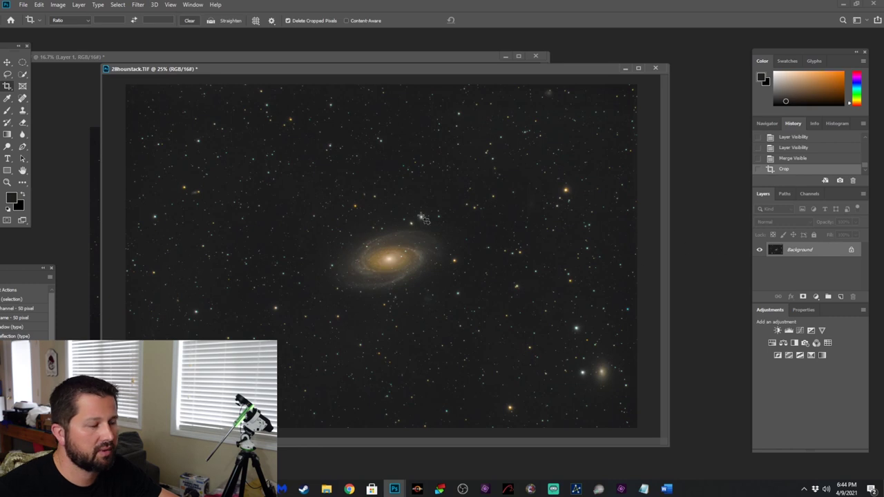
Duplicate the merged 28hourstack background as a new layer and compare the two by toggling the copy's visibility
{"action": "left_click_drag", "start_coordinate": [352, 68], "coordinate": [335, 61]}
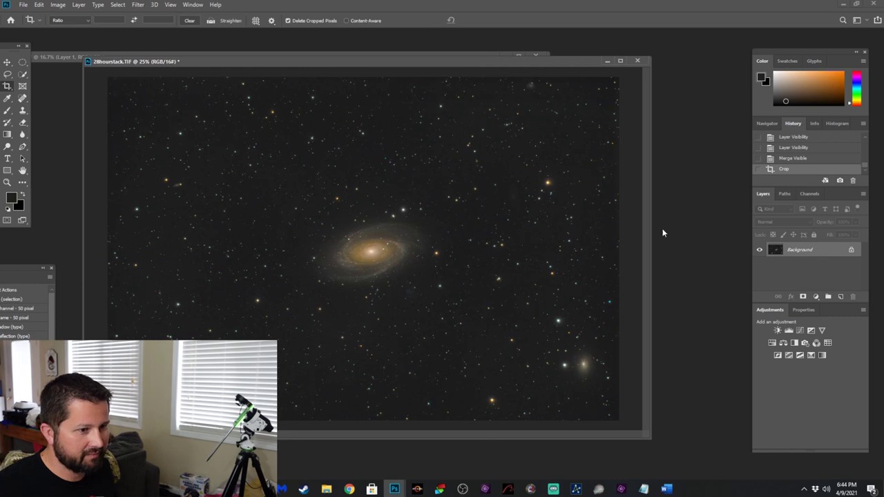
{"action": "key", "text": "ctrl+j"}
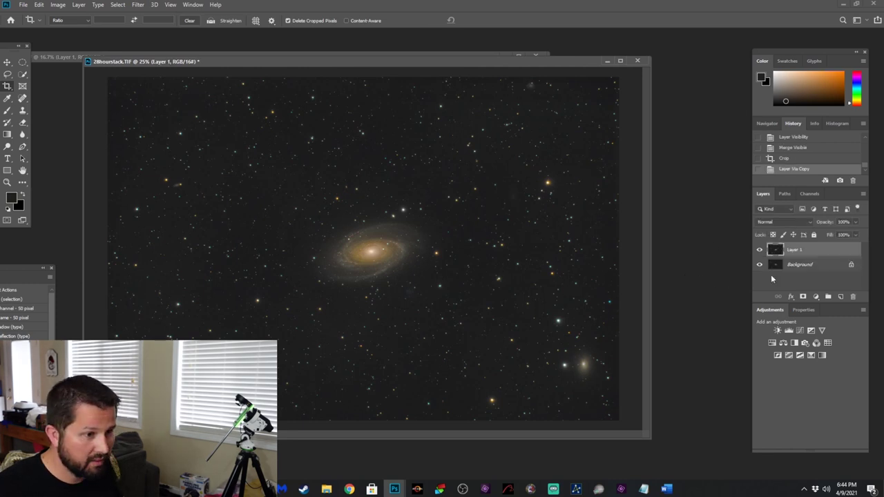
{"action": "left_click", "coordinate": [760, 250]}
{"action": "left_click", "coordinate": [760, 251]}
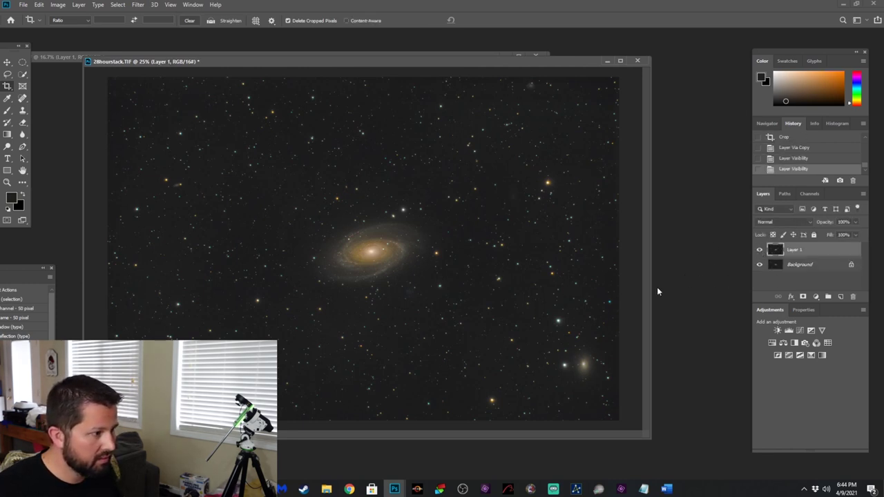
Arrange the 28hourstack and Ha windows side by side with both main galaxies in view
{"action": "left_click_drag", "start_coordinate": [416, 65], "coordinate": [625, 75]}
{"action": "left_click_drag", "start_coordinate": [305, 57], "coordinate": [201, 55]}
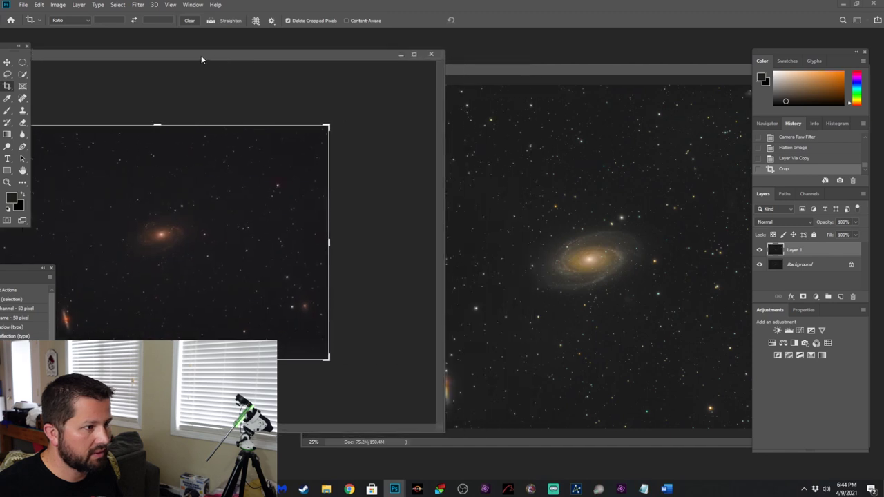
Flatten the cropped Ha image into a single background layer
{"action": "left_click", "coordinate": [22, 169]}
{"action": "left_click_drag", "start_coordinate": [153, 60], "coordinate": [235, 69]}
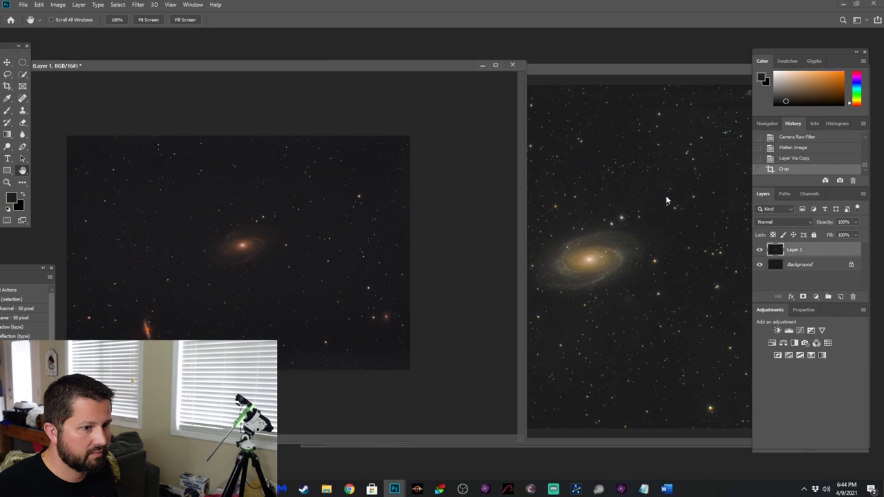
{"action": "left_click", "coordinate": [78, 5]}
{"action": "left_click", "coordinate": [101, 357]}
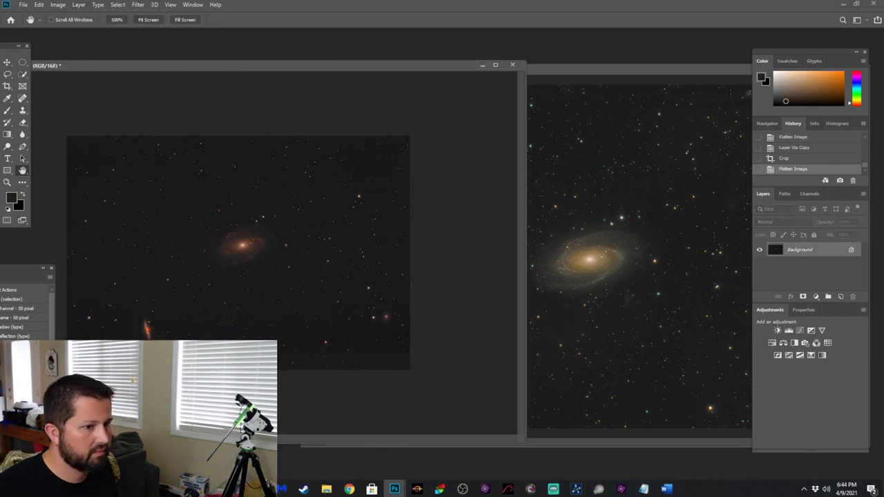
{"action": "left_click_drag", "start_coordinate": [205, 67], "coordinate": [215, 58]}
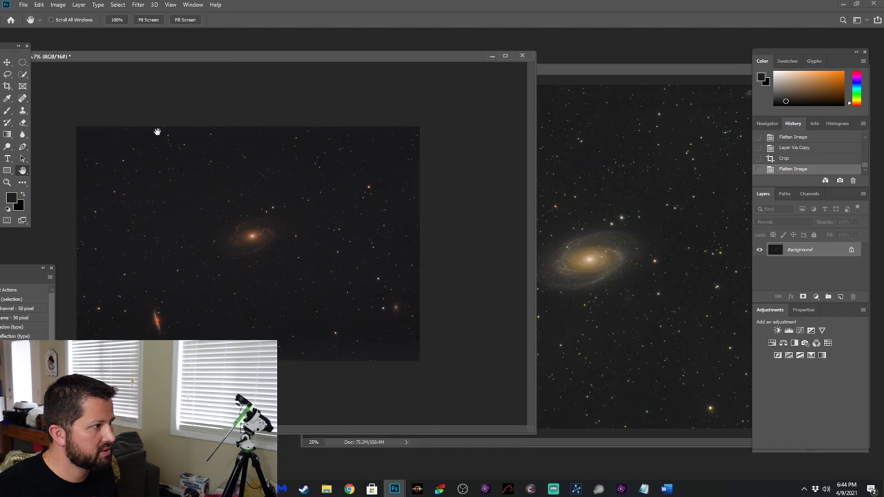
Copy the whole Ha image into 28hourstack.TIF as a new top layer and centre that document window in the workspace
{"action": "key", "text": "ctrl+a"}
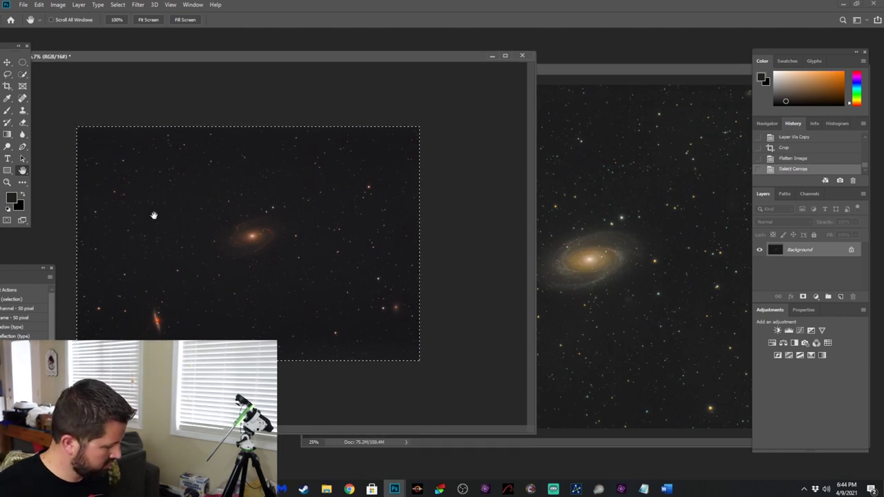
{"action": "left_click", "coordinate": [659, 69]}
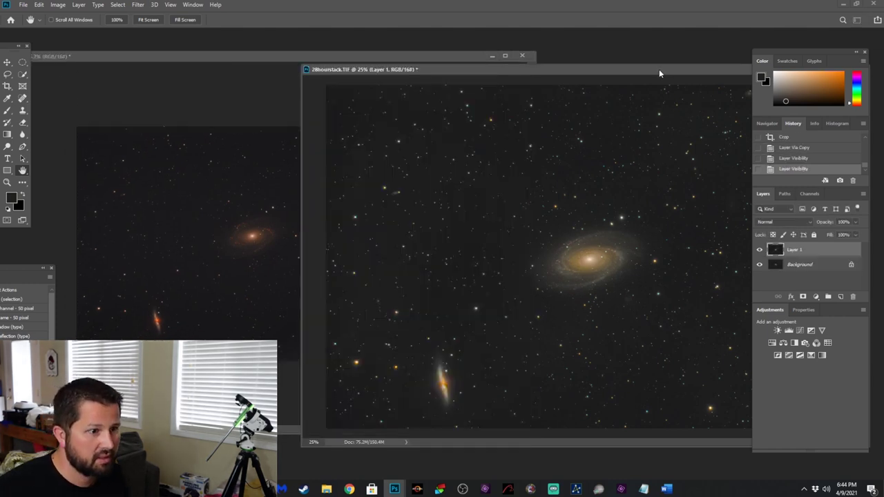
{"action": "left_click_drag", "start_coordinate": [659, 69], "coordinate": [585, 69]}
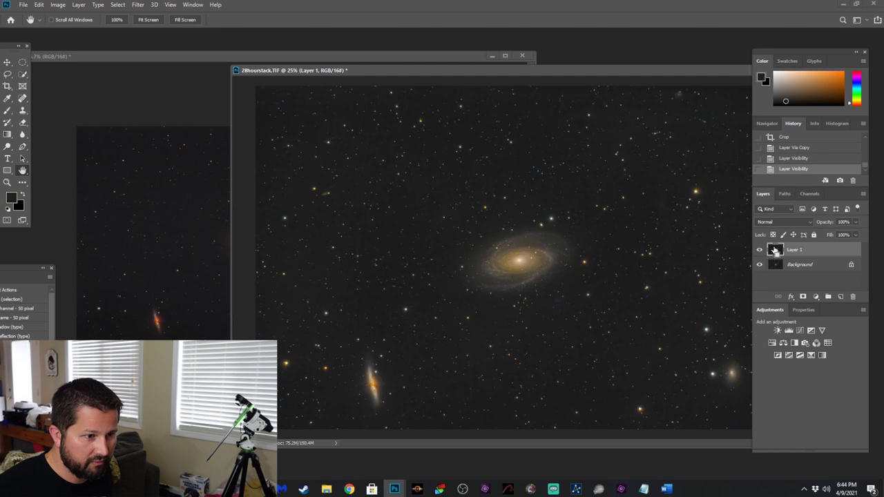
{"action": "key", "text": "ctrl+v"}
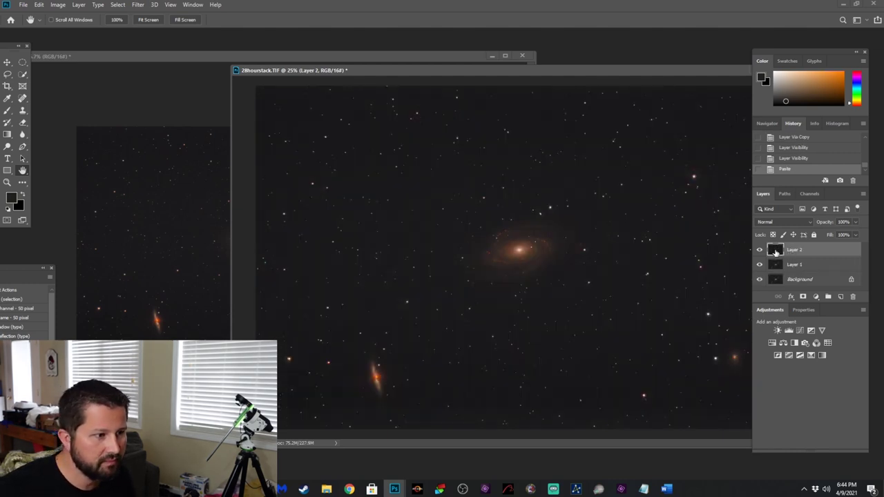
{"action": "left_click_drag", "start_coordinate": [515, 74], "coordinate": [414, 64]}
{"action": "left_click_drag", "start_coordinate": [157, 68], "coordinate": [447, 94]}
{"action": "left_click_drag", "start_coordinate": [501, 86], "coordinate": [374, 73]}
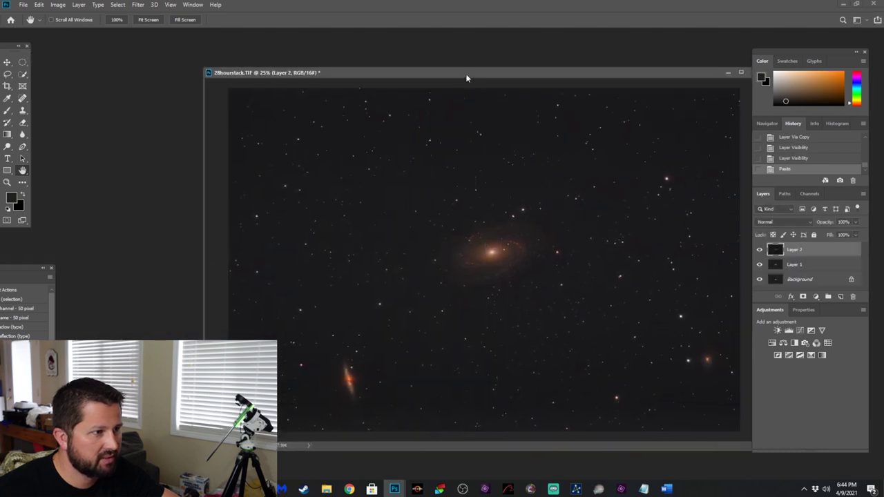
{"action": "left_click_drag", "start_coordinate": [466, 76], "coordinate": [419, 74]}
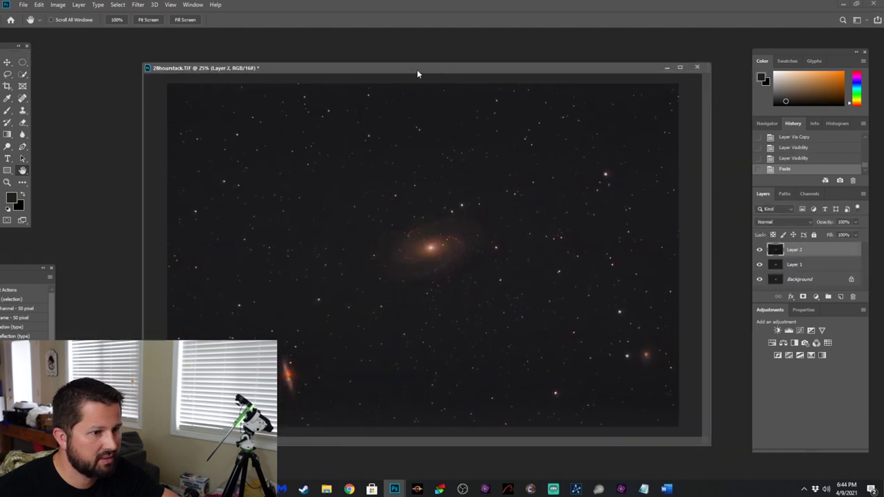
Lower the opacity of the pasted Ha layer to 79% so the galaxy beneath shows through
{"action": "left_click", "coordinate": [856, 222]}
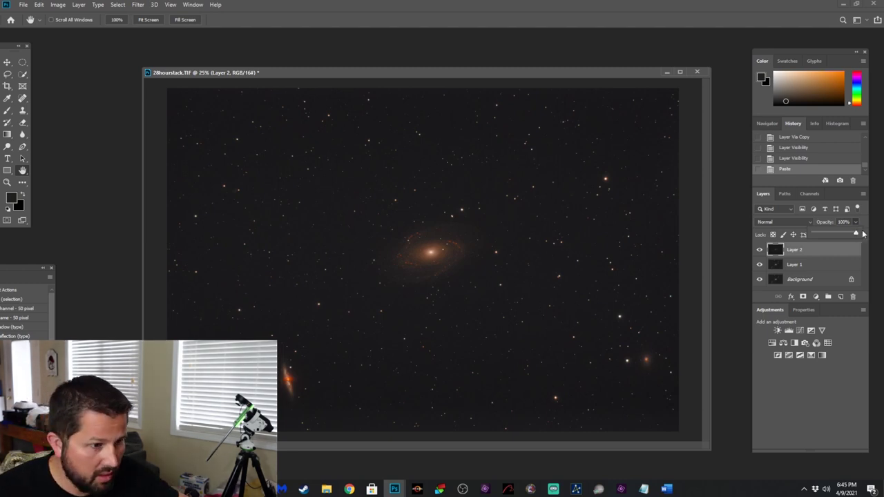
{"action": "left_click_drag", "start_coordinate": [858, 236], "coordinate": [852, 235]}
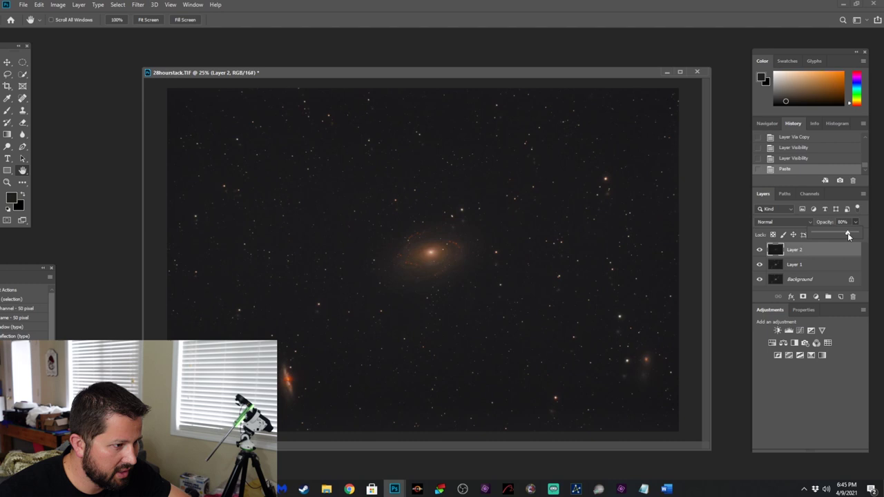
{"action": "left_click_drag", "start_coordinate": [847, 233], "coordinate": [848, 235]}
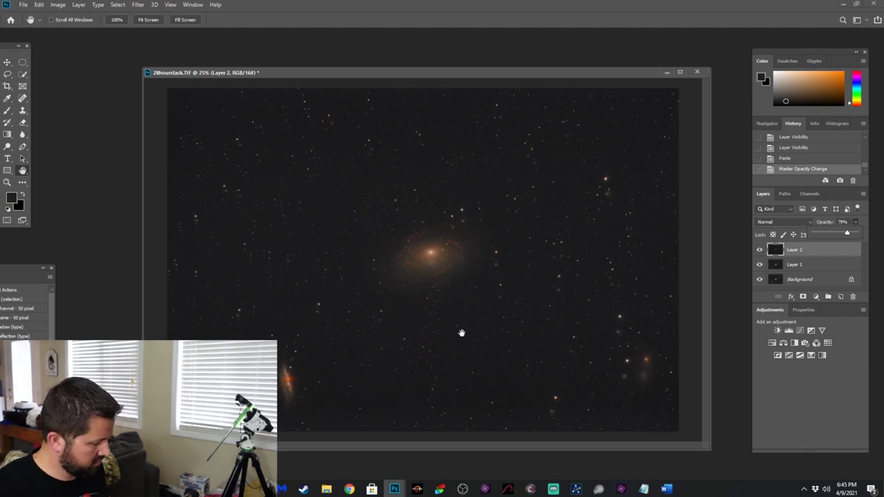
Free-transform the Ha layer and nudge it to about X 2212 px, Y 1577 px, overlapping its galaxy core with the one below
{"action": "left_click", "coordinate": [775, 250]}
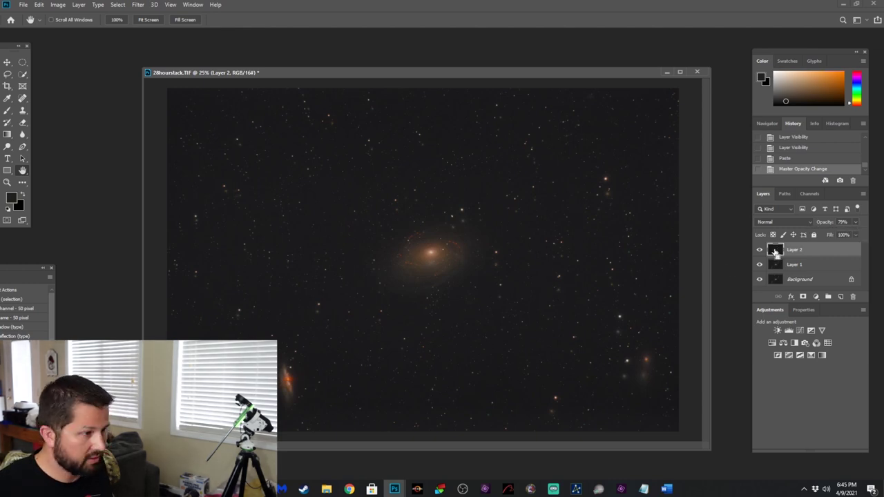
{"action": "key", "text": "ctrl+t"}
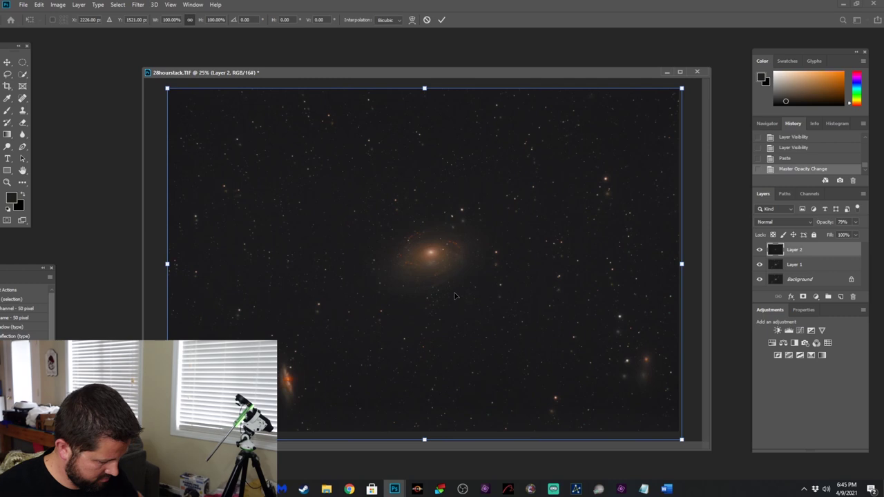
{"action": "key", "text": "ctrl+plus"}
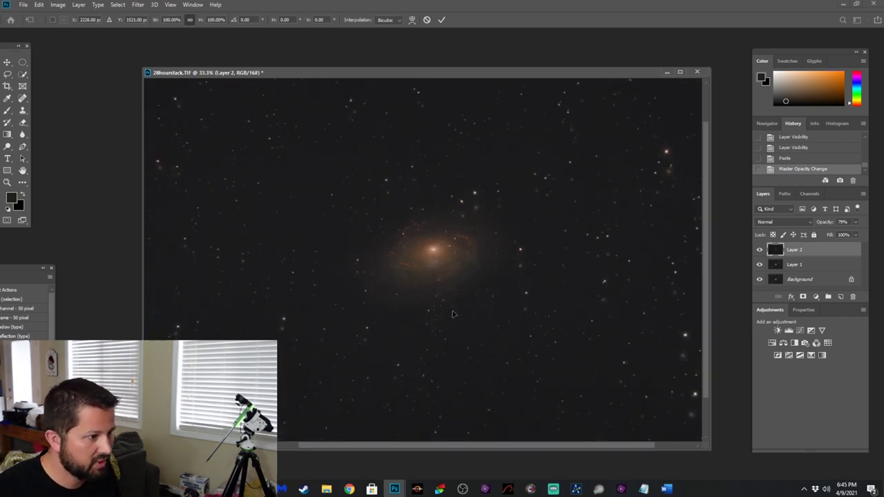
{"action": "key", "text": "ctrl+plus"}
{"action": "key", "text": "Down"}
{"action": "key", "text": "Down"}
{"action": "key", "text": "Down"}
{"action": "key", "text": "Down"}
{"action": "key", "text": "Down"}
{"action": "key", "text": "Down"}
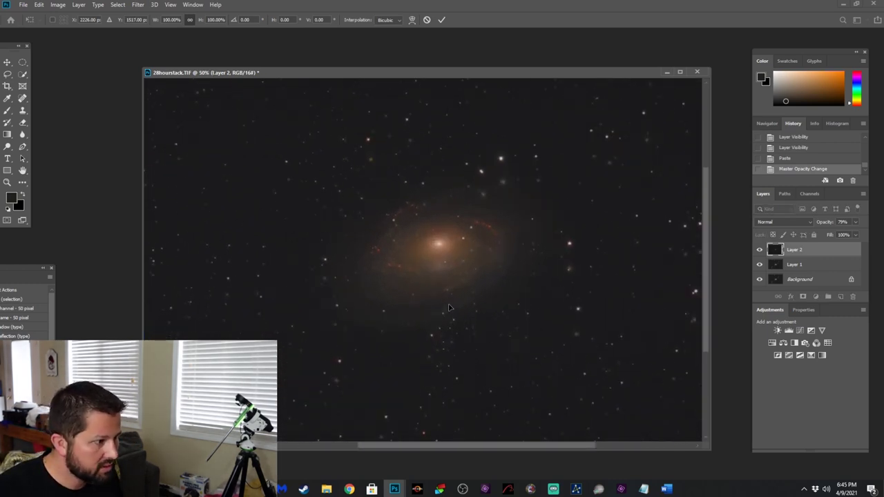
{"action": "key", "text": "shift+Down"}
{"action": "key", "text": "shift+Down"}
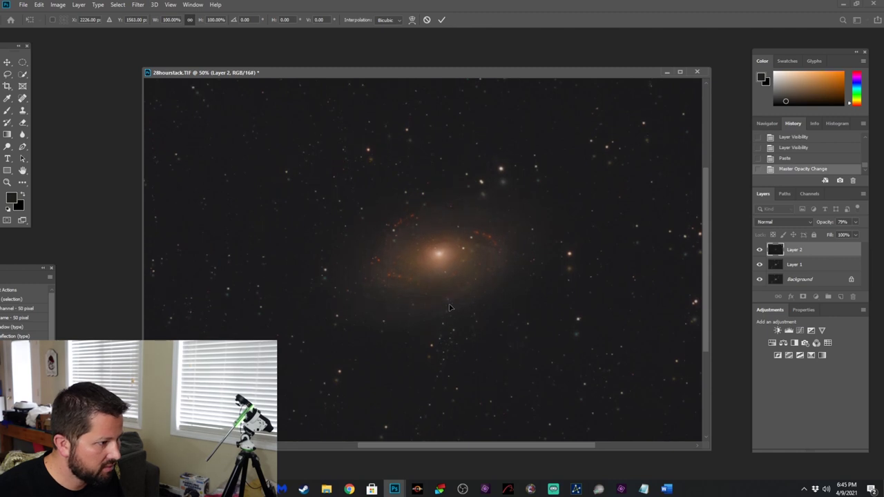
{"action": "key", "text": "Left"}
{"action": "key", "text": "Left"}
{"action": "key", "text": "Left"}
{"action": "key", "text": "Left"}
{"action": "key", "text": "Down"}
{"action": "key", "text": "Down"}
{"action": "key", "text": "Down"}
{"action": "key", "text": "Down"}
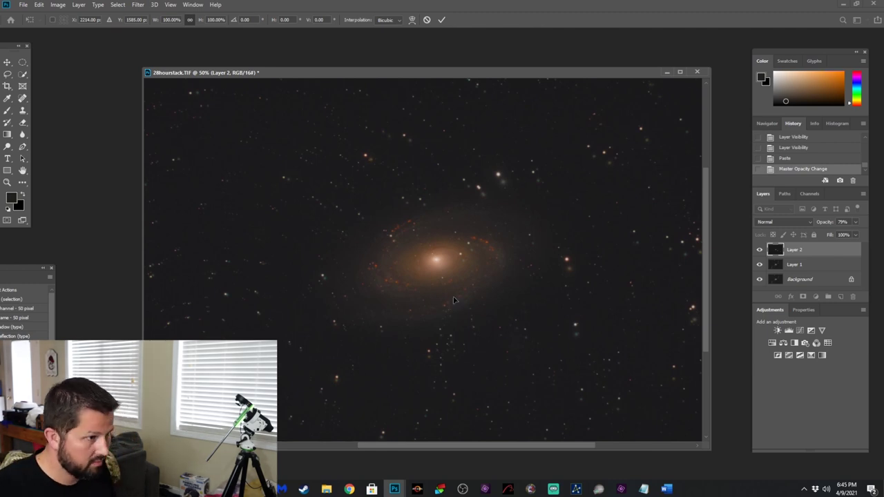
{"action": "key", "text": "Up"}
{"action": "key", "text": "Up"}
{"action": "key", "text": "Up"}
{"action": "key", "text": "Up"}
{"action": "key", "text": "Up"}
{"action": "key", "text": "Up"}
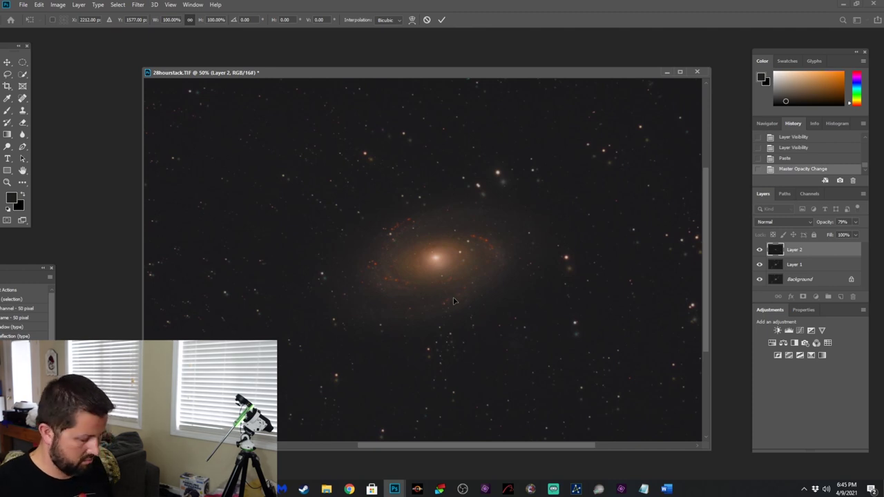
Rotate the Ha layer clockwise to about 3.62 degrees and nudge it down and left toward the star pattern below
{"action": "key", "text": "ctrl+minus"}
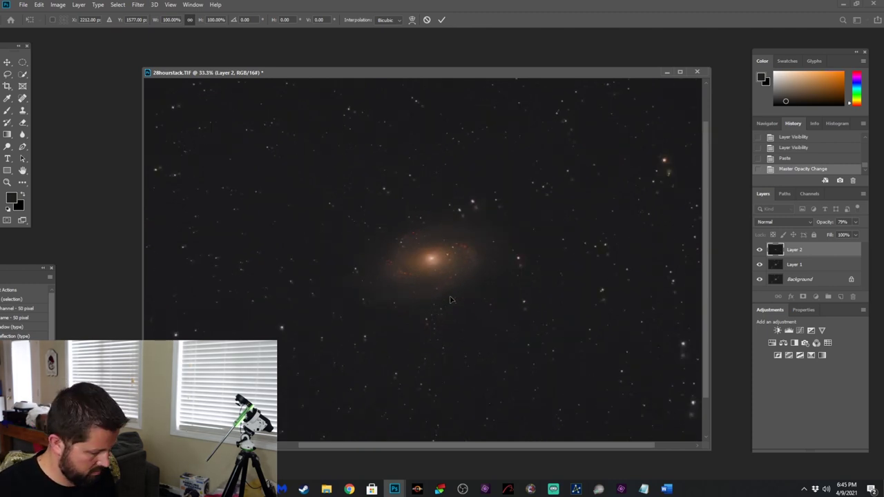
{"action": "key", "text": "ctrl+minus"}
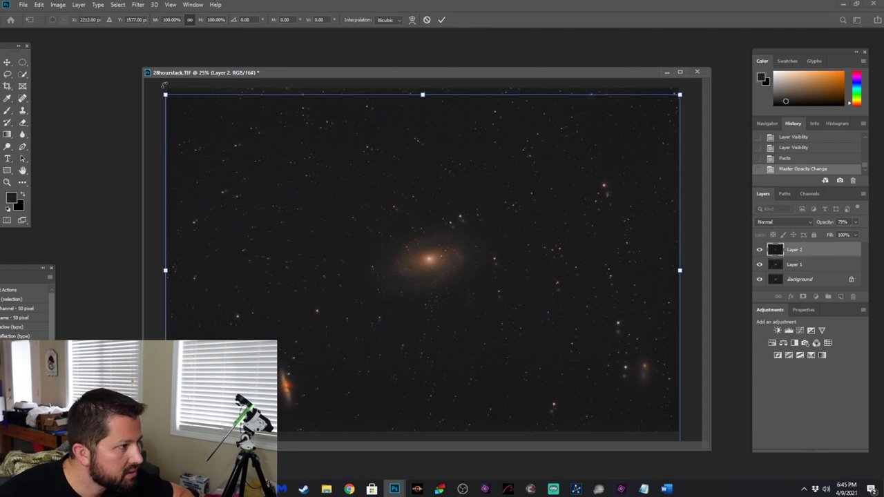
{"action": "left_click_drag", "start_coordinate": [165, 85], "coordinate": [184, 80]}
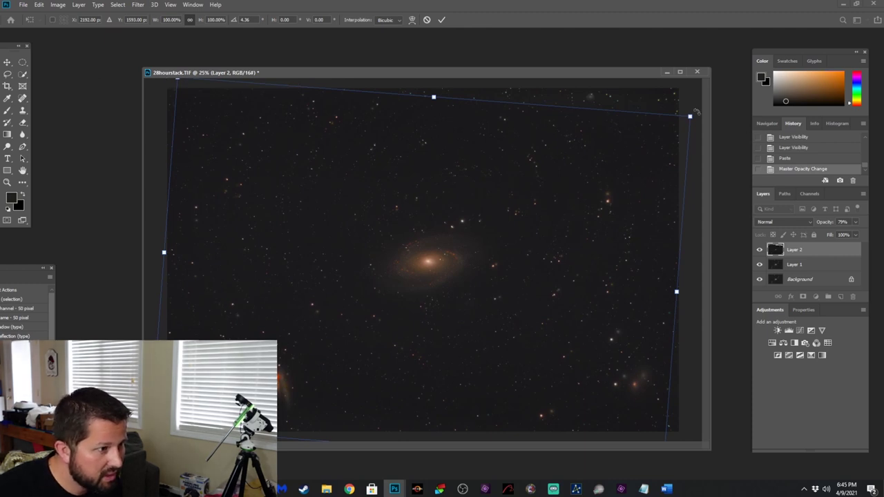
{"action": "left_click_drag", "start_coordinate": [696, 111], "coordinate": [695, 107]}
{"action": "key", "text": "Down"}
{"action": "key", "text": "Down"}
{"action": "key", "text": "Down"}
{"action": "key", "text": "Down"}
{"action": "key", "text": "Left"}
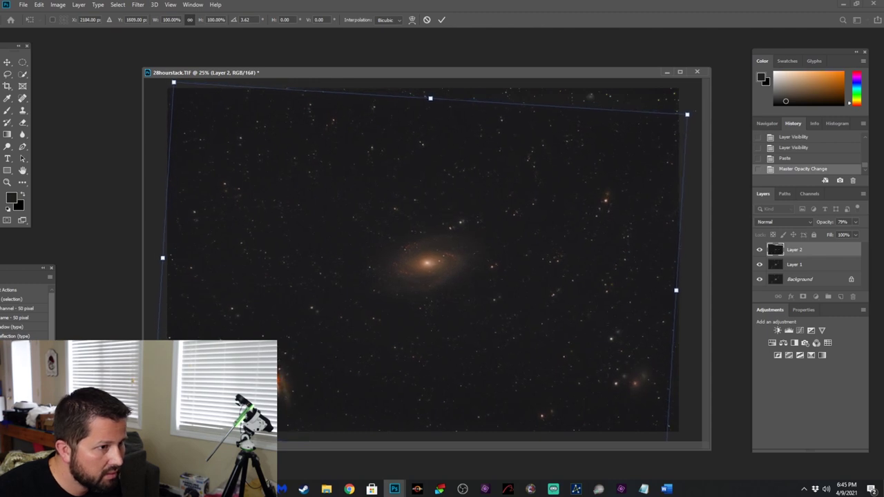
Refine the Ha layer's alignment to about 100.09% scale and 1.53 degrees rotation, and apply the transform
{"action": "left_click_drag", "start_coordinate": [691, 112], "coordinate": [685, 116]}
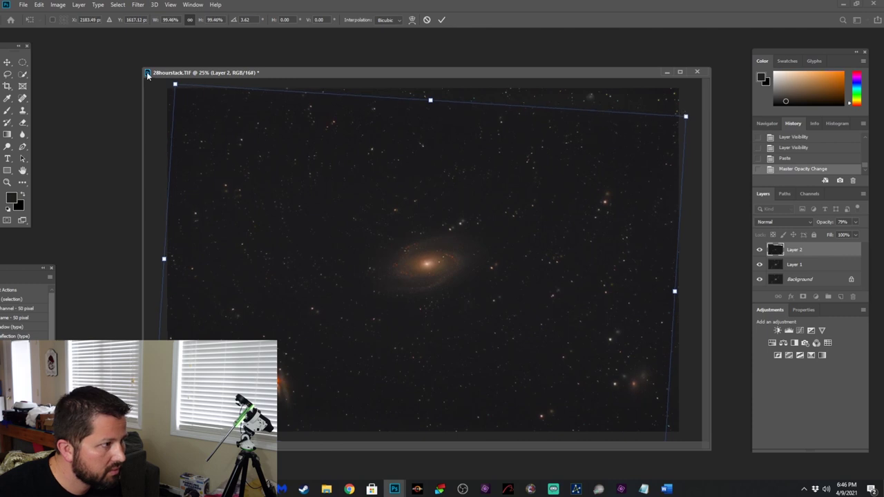
{"action": "left_click_drag", "start_coordinate": [169, 82], "coordinate": [156, 87]}
{"action": "key", "text": "shift+Right"}
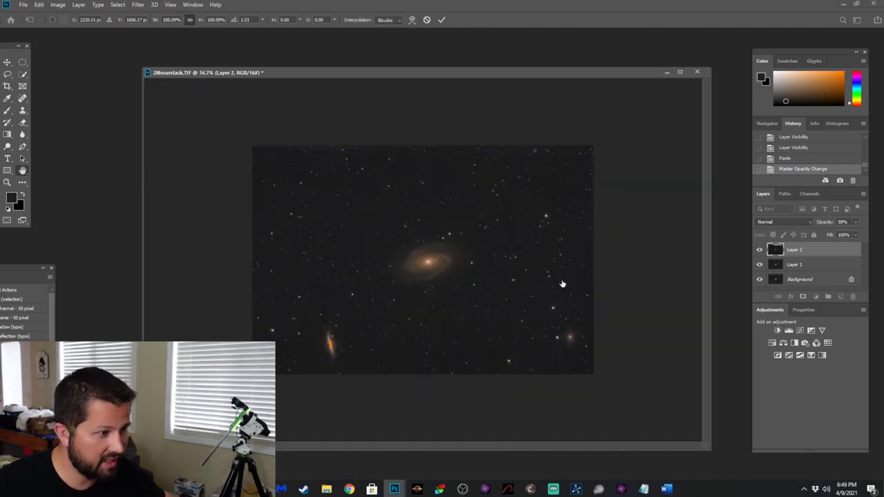
{"action": "key", "text": "Return"}
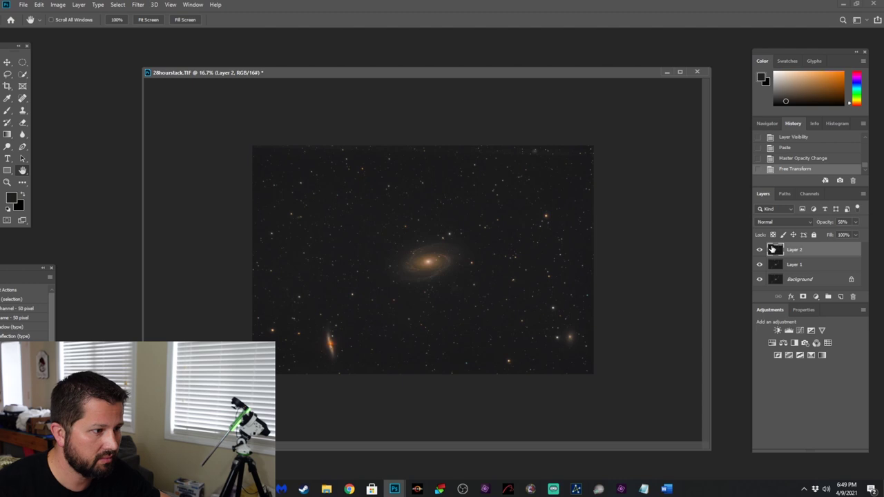
Add a layer mask to the Ha layer, paste a copy of Layer 1 into it, and return to the layer's image
{"action": "left_click", "coordinate": [802, 299]}
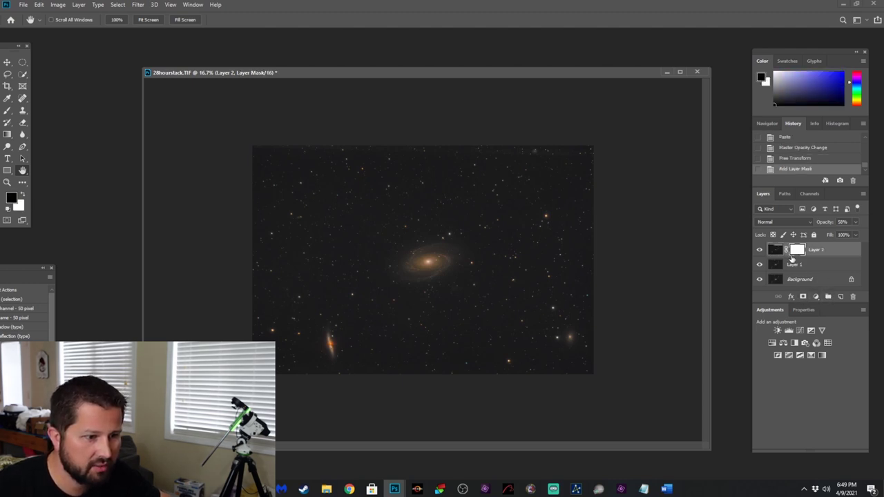
{"action": "left_click", "coordinate": [777, 265]}
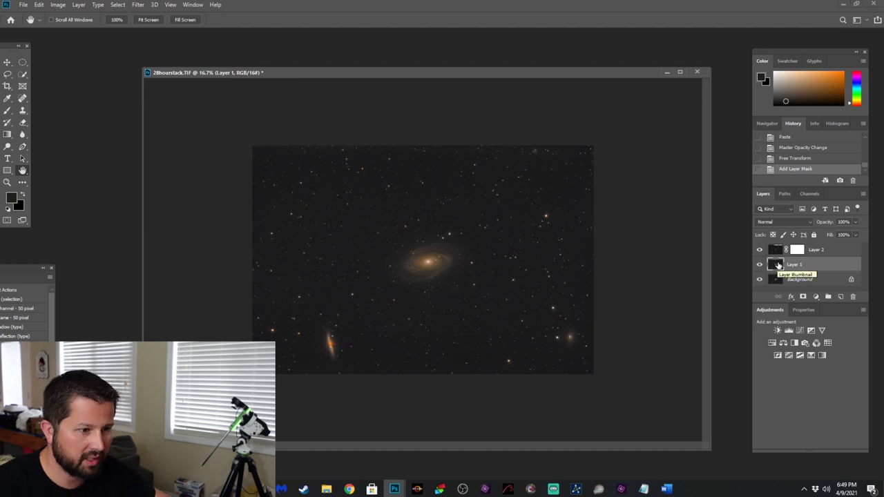
{"action": "key", "text": "ctrl+a"}
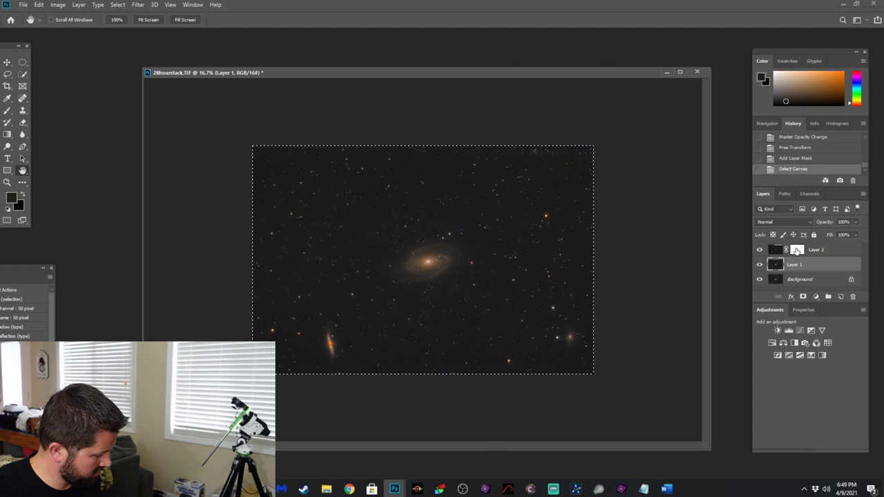
{"action": "left_click", "coordinate": [797, 249], "text": "alt"}
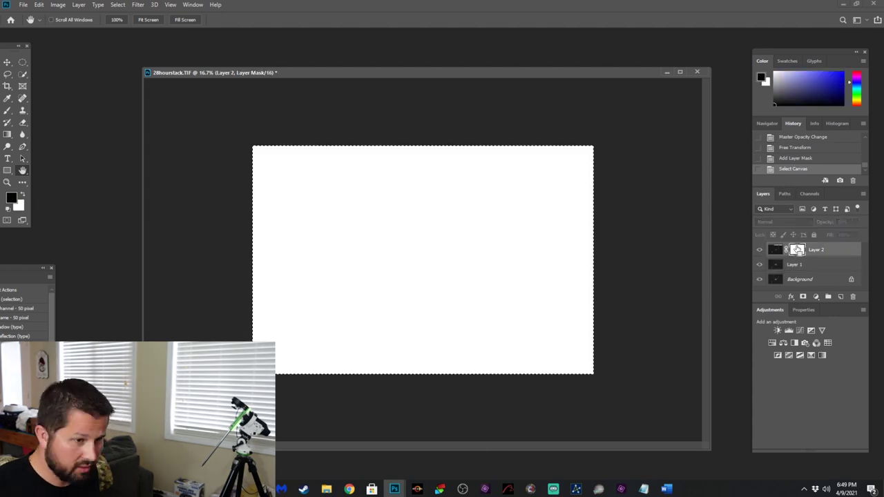
{"action": "key", "text": "ctrl+v"}
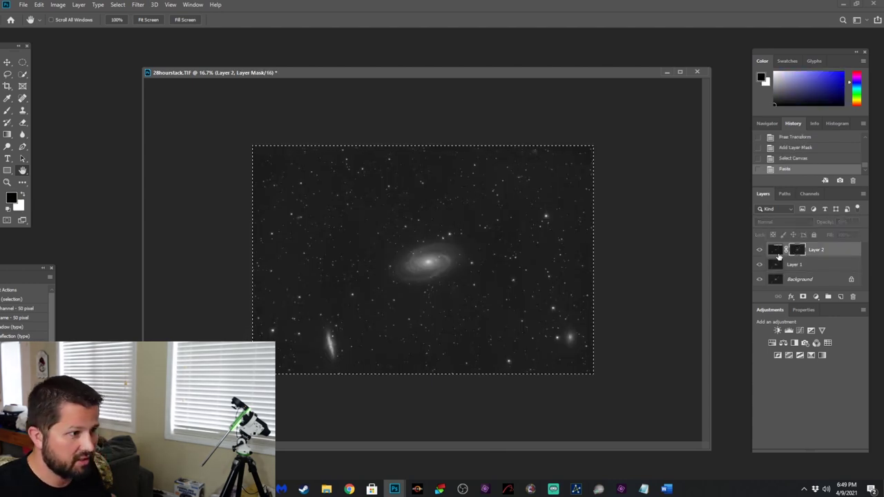
{"action": "left_click", "coordinate": [777, 251]}
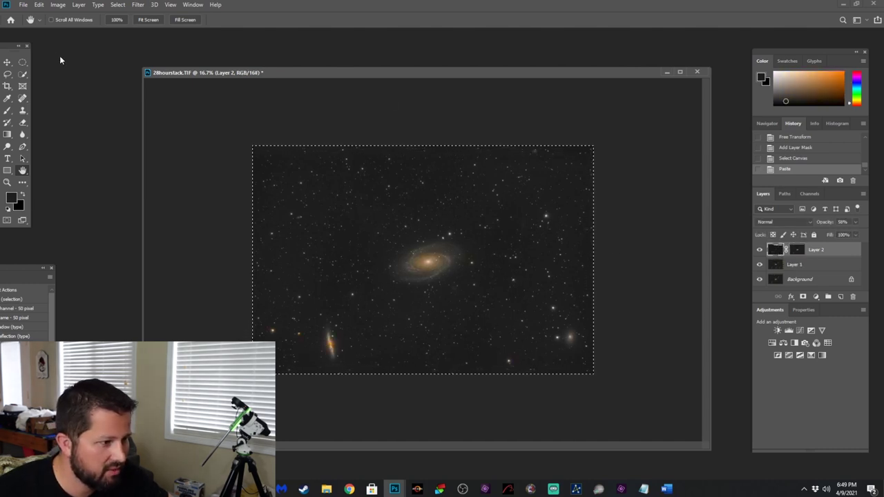
Raise the masked Ha layer's opacity to 100% and inspect the blend on the main galaxy at 50% zoom
{"action": "left_click_drag", "start_coordinate": [273, 72], "coordinate": [255, 75]}
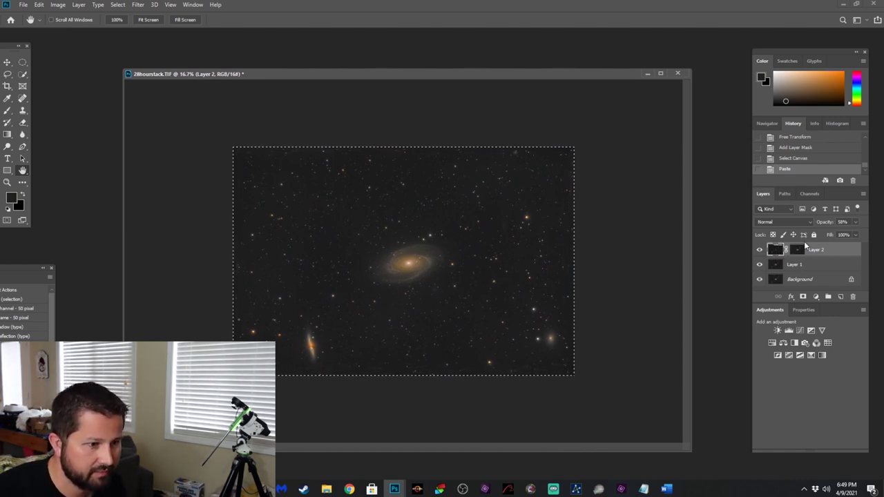
{"action": "left_click", "coordinate": [856, 222]}
{"action": "left_click_drag", "start_coordinate": [851, 233], "coordinate": [874, 238]}
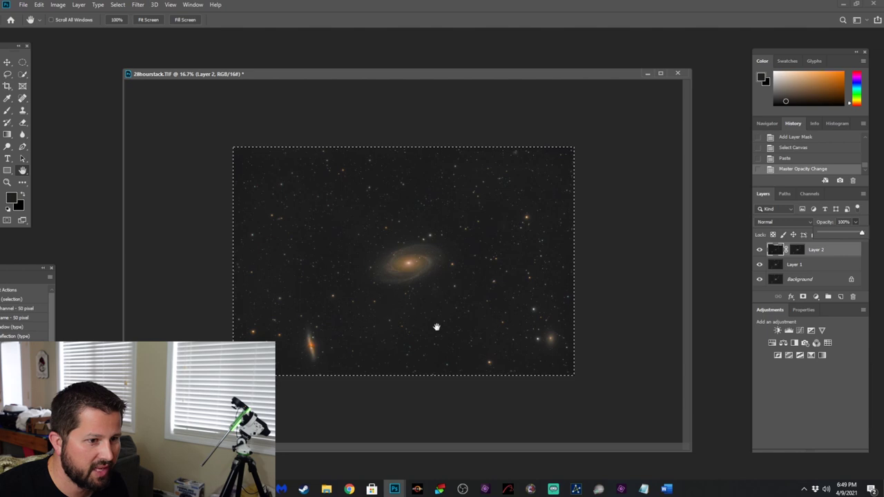
{"action": "key", "text": "ctrl+plus"}
{"action": "key", "text": "ctrl+plus"}
{"action": "key", "text": "ctrl+plus"}
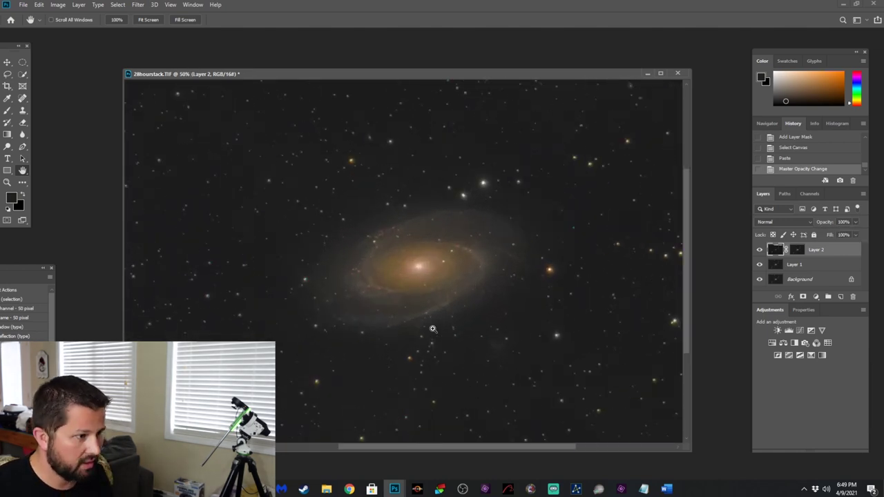
Darken Layer 2 with a Curves adjustment, placing points at input 19, output 4 and input 146, output 118
{"action": "key", "text": "ctrl+minus"}
{"action": "key", "text": "ctrl+minus"}
{"action": "key", "text": "ctrl+minus"}
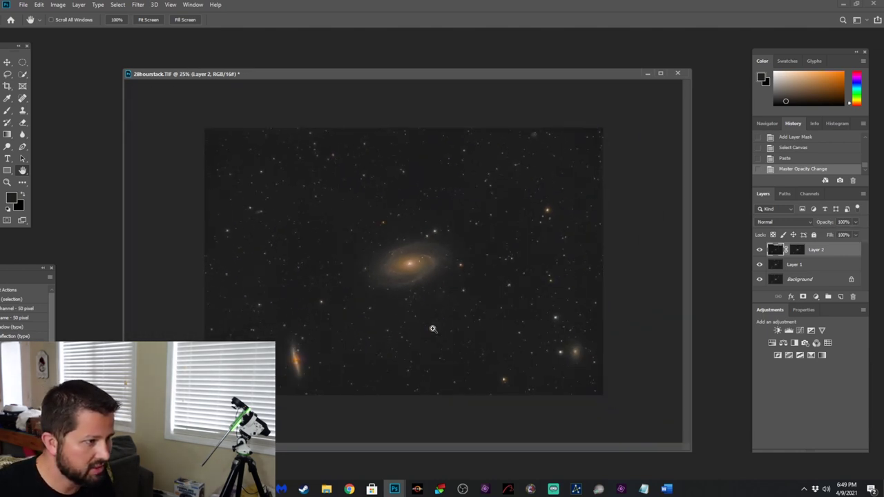
{"action": "key", "text": "ctrl+plus"}
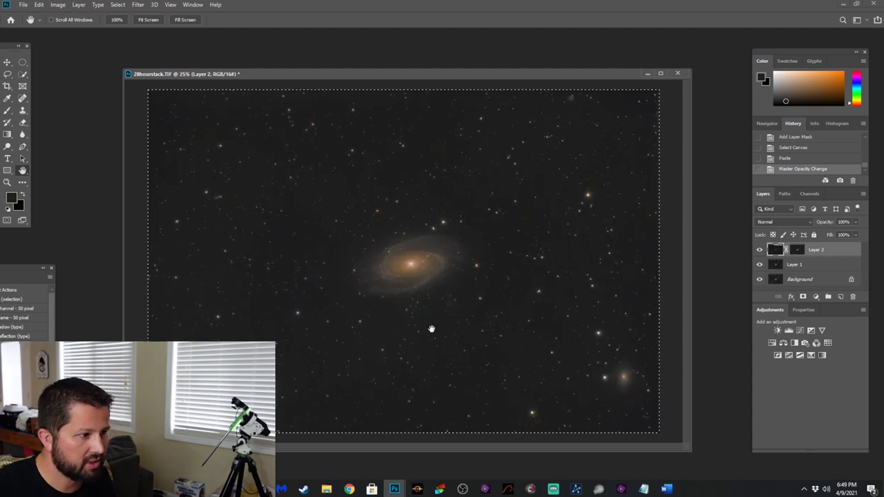
{"action": "key", "text": "ctrl+m"}
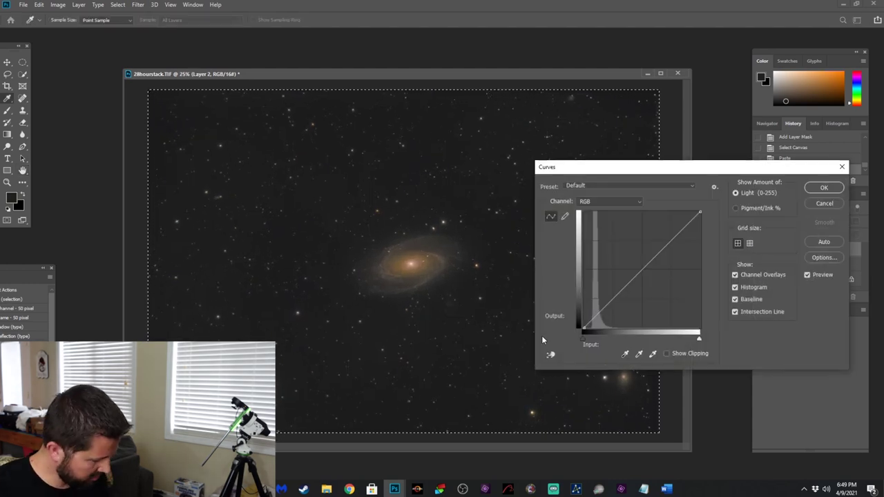
{"action": "mouse_move", "coordinate": [587, 325]}
{"action": "left_mouse_down"}
{"action": "mouse_move", "coordinate": [618, 330]}
{"action": "mouse_move", "coordinate": [592, 324]}
{"action": "left_mouse_up"}
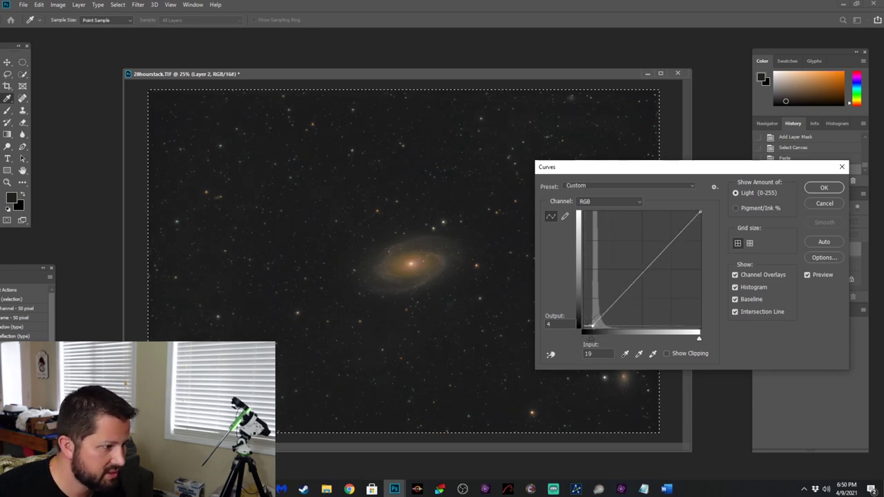
{"action": "left_click_drag", "start_coordinate": [648, 267], "coordinate": [651, 274]}
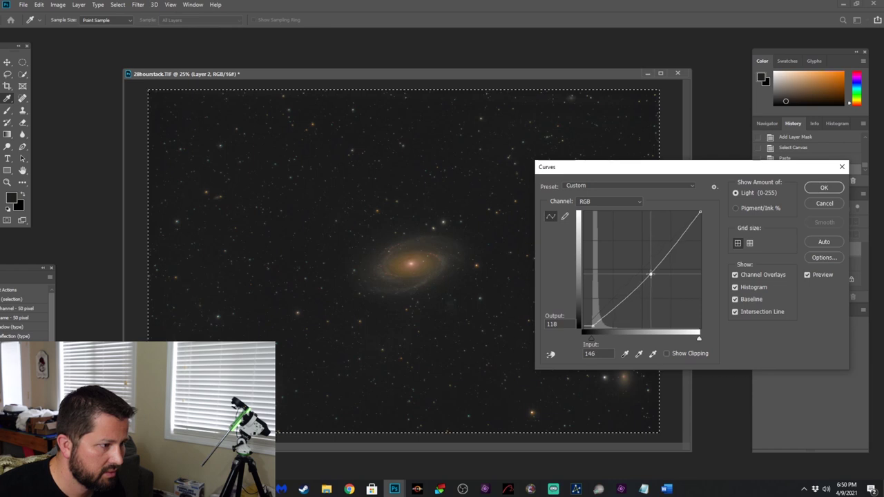
{"action": "left_click_drag", "start_coordinate": [726, 170], "coordinate": [693, 185]}
{"action": "left_click", "coordinate": [790, 202]}
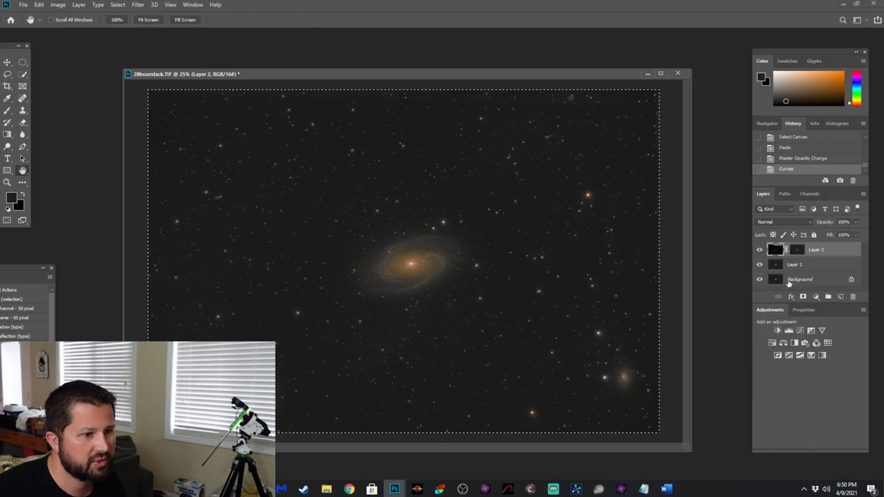
Compare the galaxy and background stars with Layer 2 hidden and shown
{"action": "left_click", "coordinate": [760, 250]}
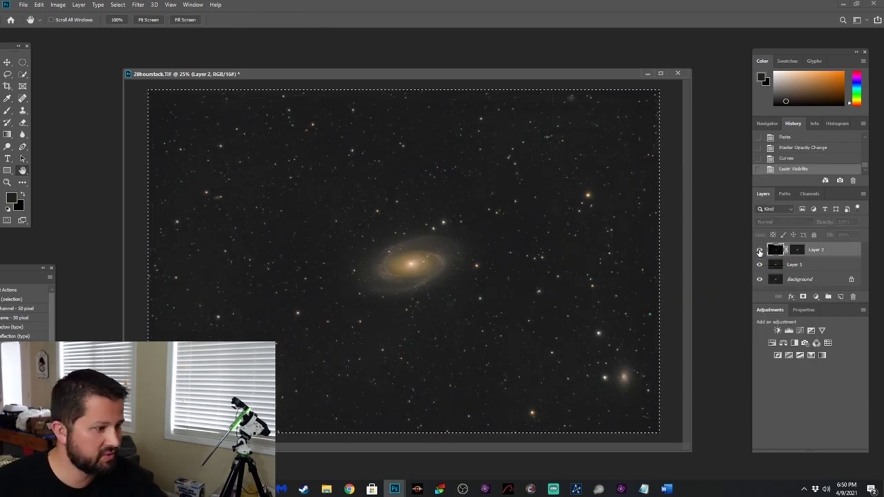
{"action": "left_click", "coordinate": [760, 252]}
{"action": "left_click", "coordinate": [760, 252]}
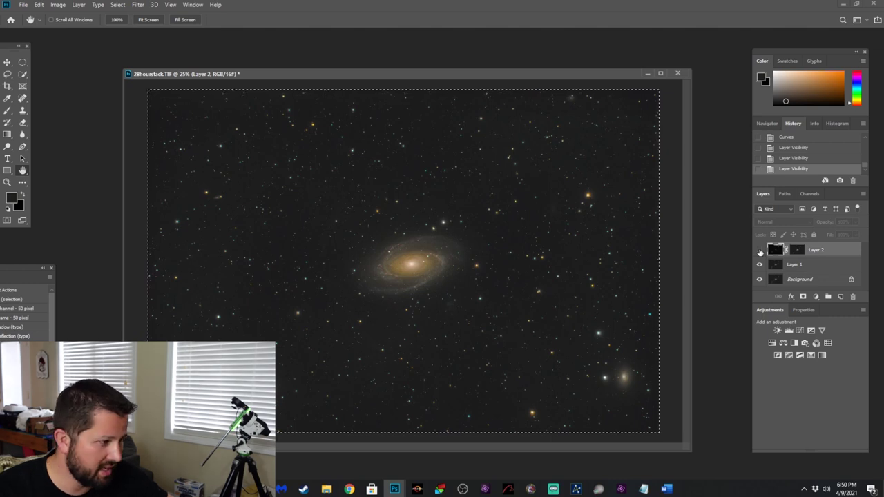
{"action": "left_click", "coordinate": [761, 252]}
{"action": "left_click", "coordinate": [760, 252]}
{"action": "left_click", "coordinate": [760, 252]}
{"action": "left_click", "coordinate": [760, 253]}
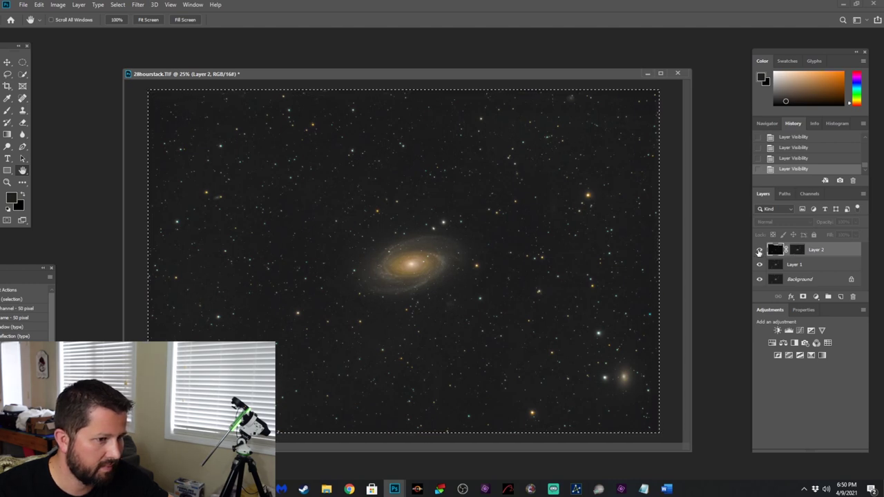
{"action": "left_click", "coordinate": [761, 253]}
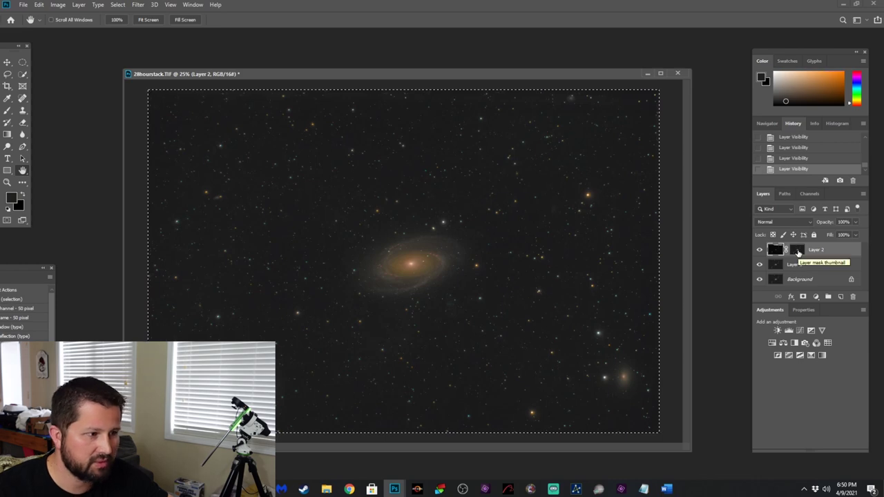
Paint Layer 2's mask black everywhere except over the galaxies, starting with a 600 px brush, and return to the layer's image
{"action": "left_click", "coordinate": [799, 252]}
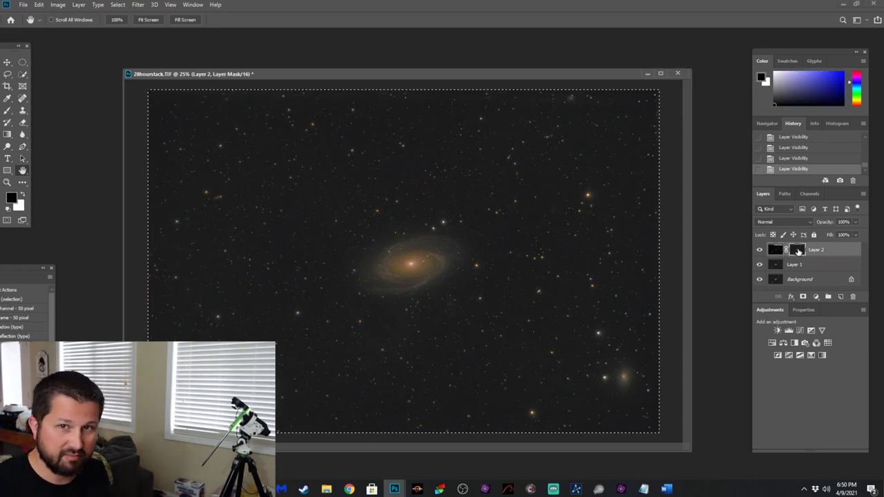
{"action": "left_click", "coordinate": [799, 252], "text": "alt"}
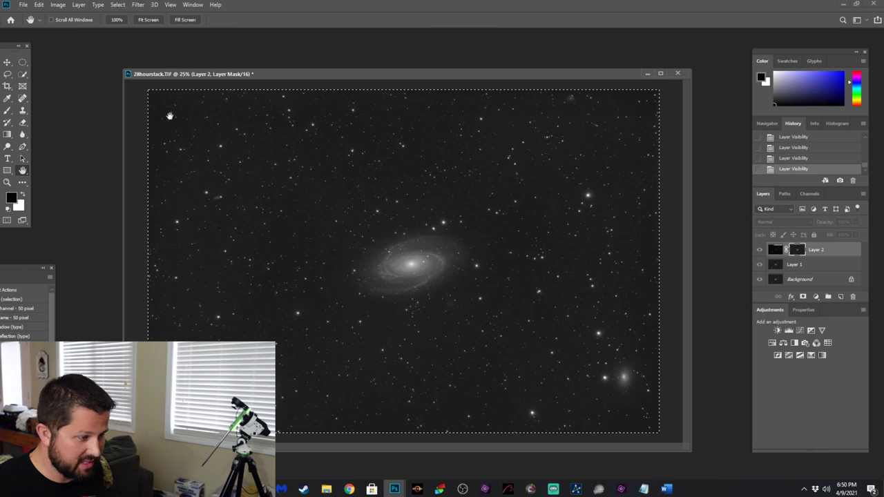
{"action": "left_click", "coordinate": [11, 110]}
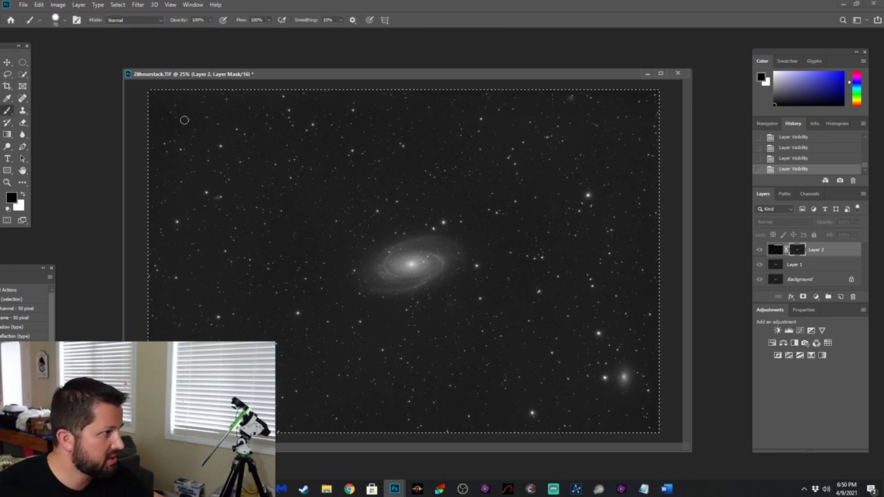
{"action": "key", "text": "bracketright"}
{"action": "key", "text": "bracketright"}
{"action": "key", "text": "bracketright"}
{"action": "key", "text": "bracketright"}
{"action": "key", "text": "bracketright"}
{"action": "key", "text": "bracketright"}
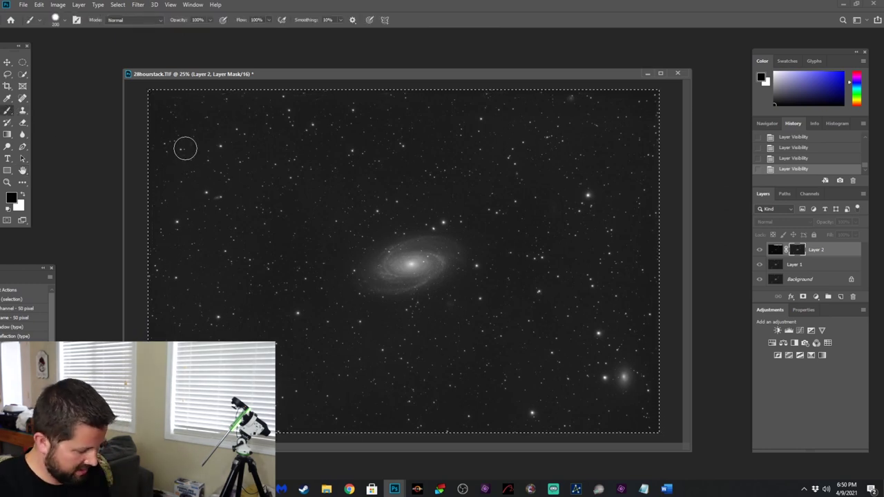
{"action": "key", "text": "bracketright"}
{"action": "key", "text": "bracketright"}
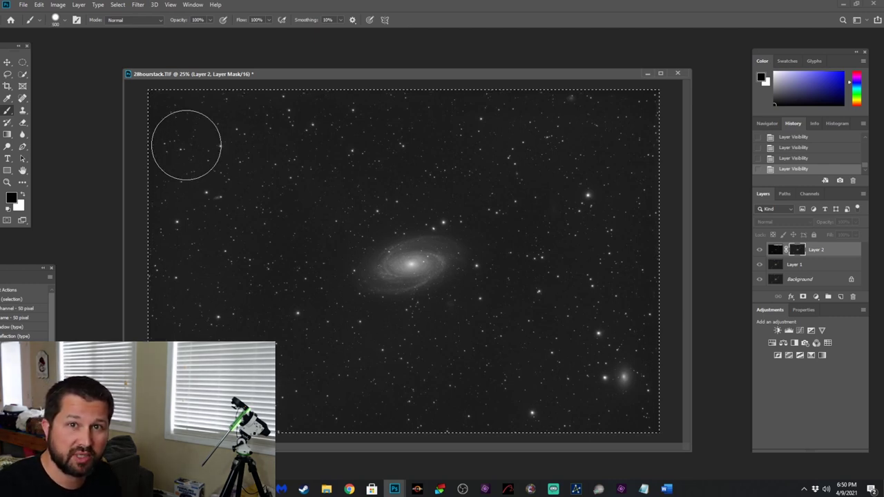
{"action": "mouse_move", "coordinate": [152, 115]}
{"action": "left_mouse_down"}
{"action": "mouse_move", "coordinate": [300, 120]}
{"action": "mouse_move", "coordinate": [643, 109]}
{"action": "mouse_move", "coordinate": [101, 146]}
{"action": "left_mouse_up"}
{"action": "left_click", "coordinate": [23, 170]}
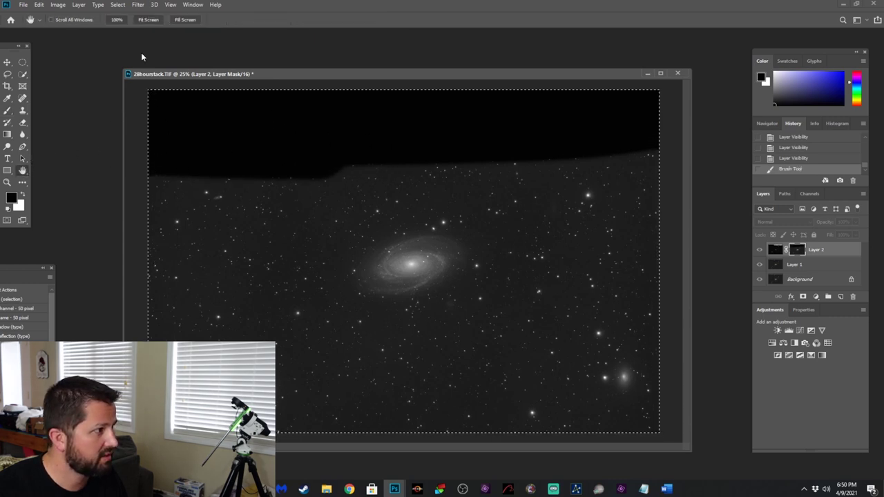
{"action": "left_click", "coordinate": [7, 110]}
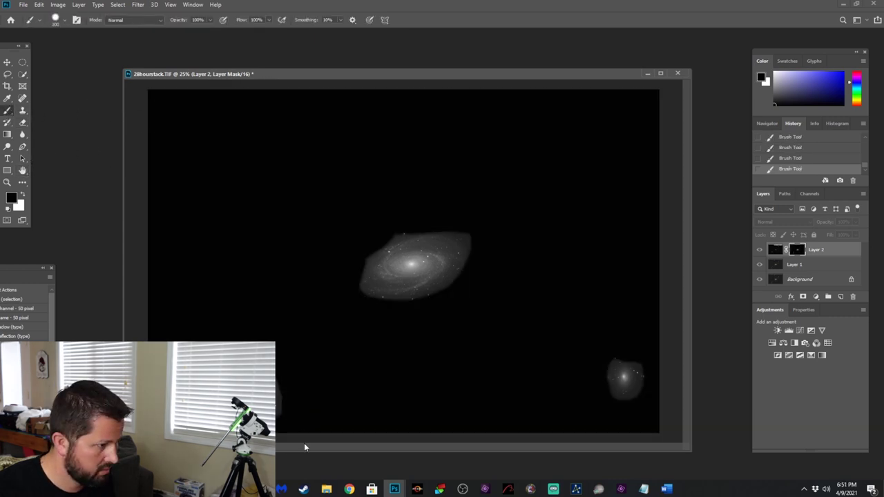
{"action": "left_click", "coordinate": [776, 250]}
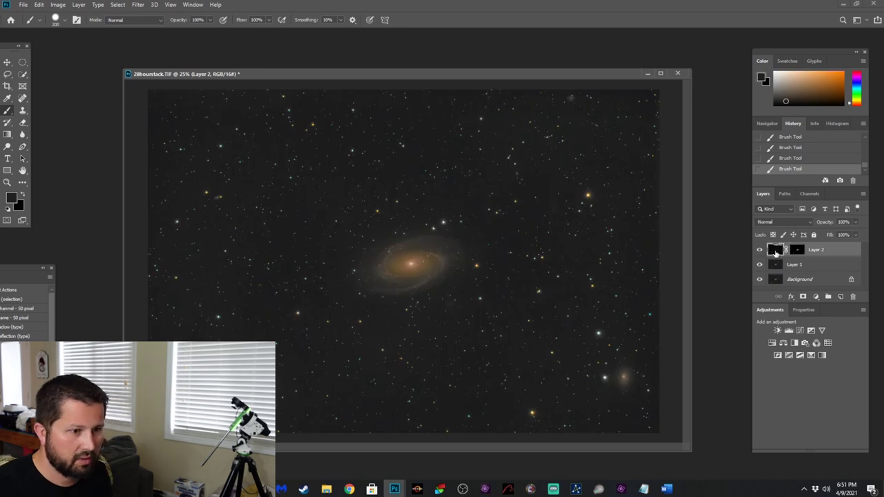
Toggle Layer 1 and Layer 2 visibility to examine how the repainted mask blends the Ha data into the main galaxy
{"action": "left_click", "coordinate": [759, 263]}
{"action": "left_click", "coordinate": [759, 263]}
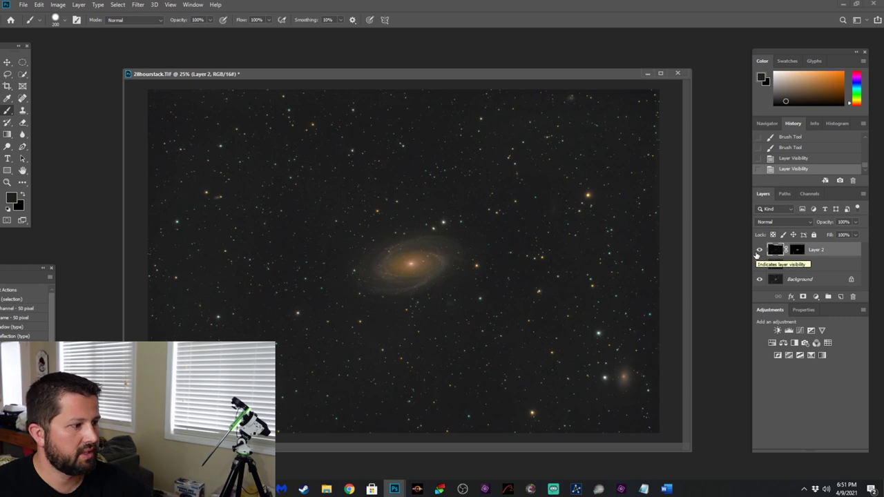
{"action": "left_click", "coordinate": [759, 250]}
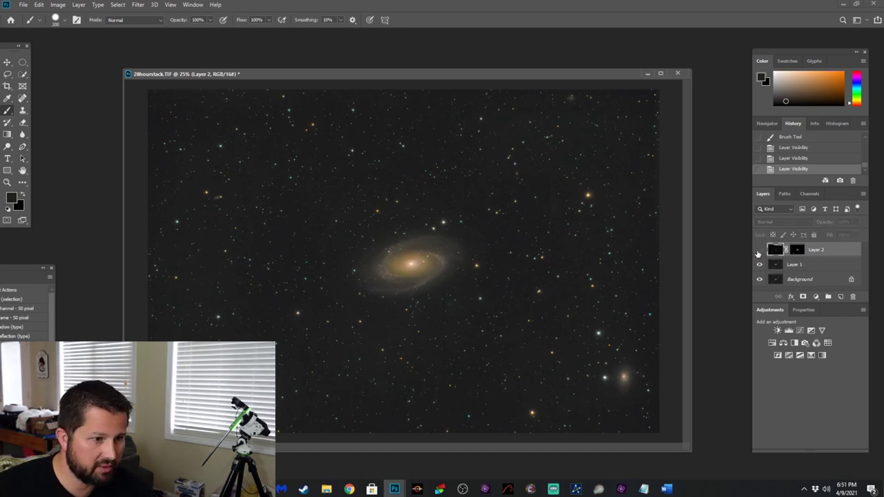
{"action": "left_click", "coordinate": [759, 250]}
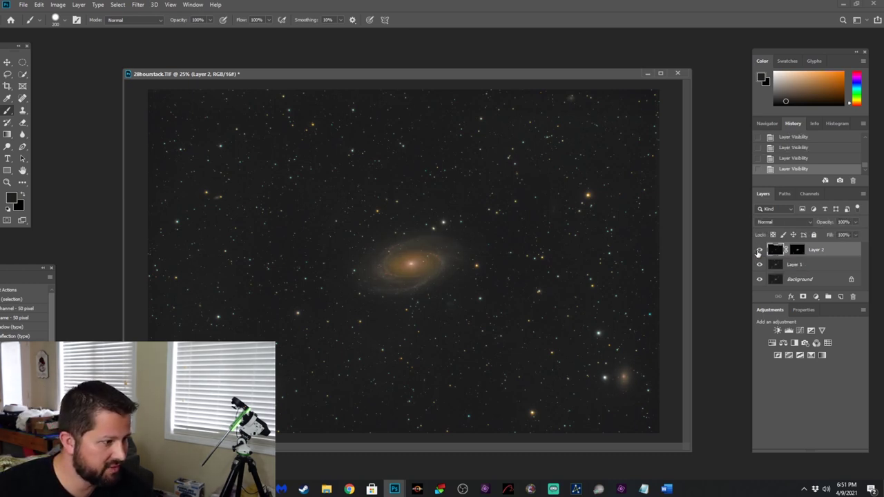
{"action": "left_click", "coordinate": [759, 250]}
{"action": "left_click", "coordinate": [759, 251]}
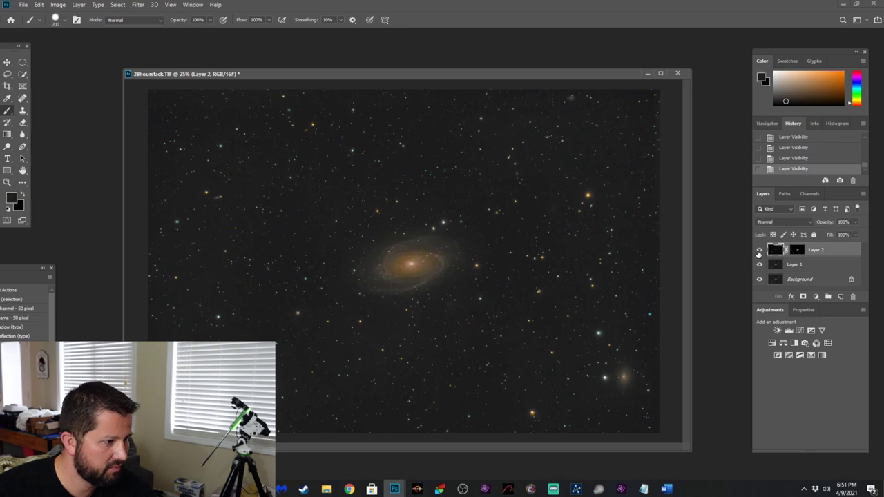
{"action": "left_click", "coordinate": [759, 251]}
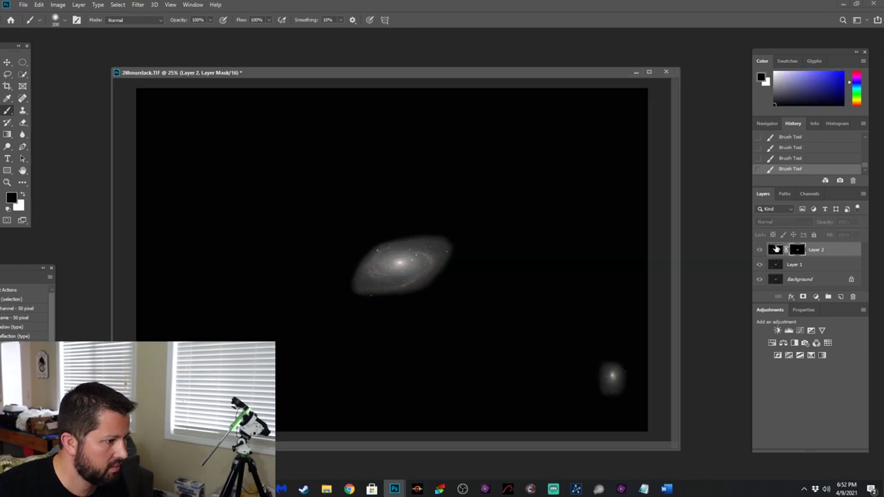
Check the softened Ha mask by switching Layer 2 off and on, and flatten the image into a single background
{"action": "left_click", "coordinate": [777, 249]}
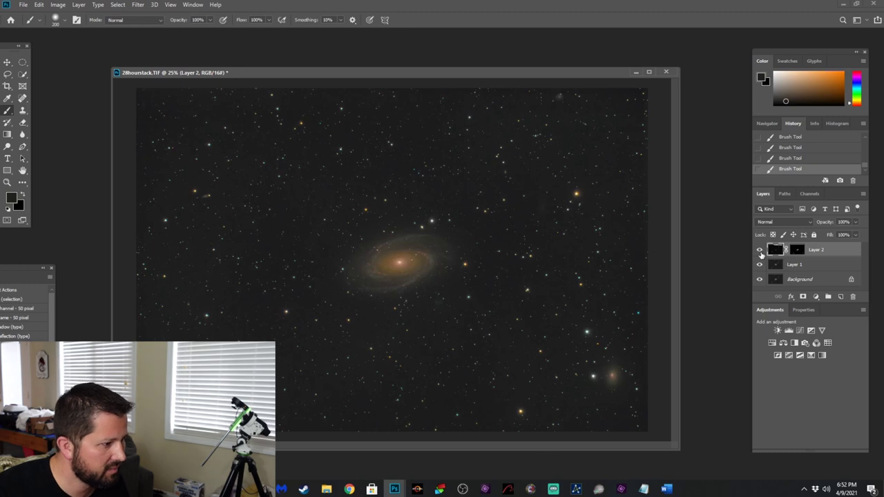
{"action": "left_click", "coordinate": [760, 251]}
{"action": "left_click", "coordinate": [760, 250]}
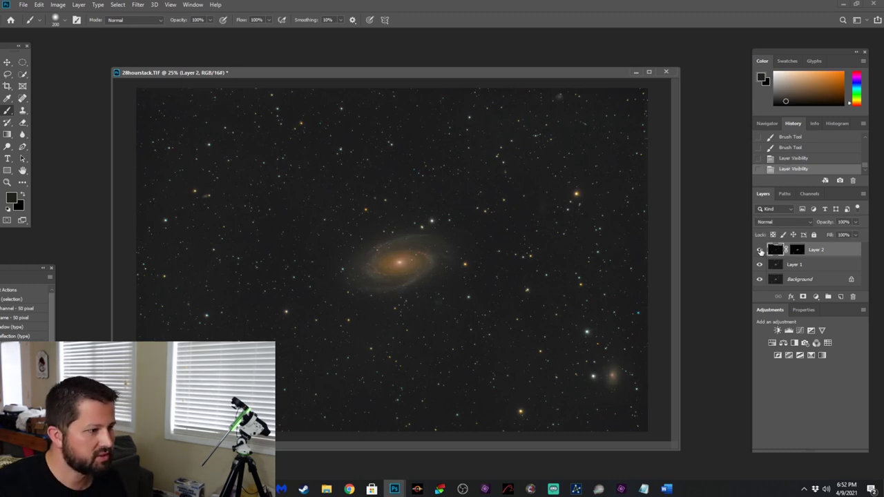
{"action": "left_click", "coordinate": [761, 251]}
{"action": "left_click", "coordinate": [760, 252]}
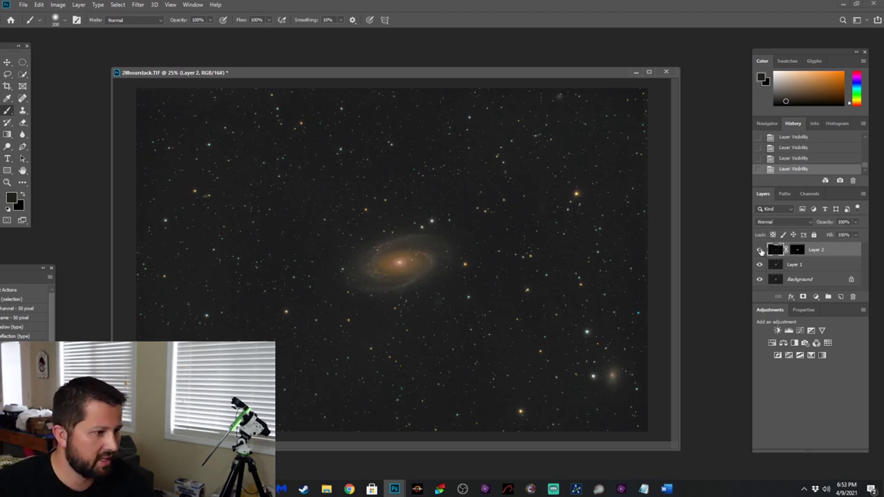
{"action": "left_click", "coordinate": [79, 4]}
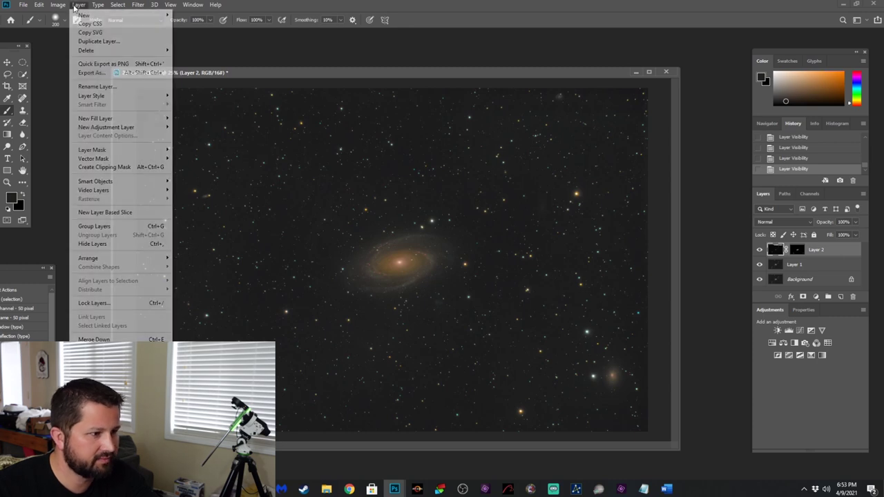
{"action": "left_click", "coordinate": [97, 329]}
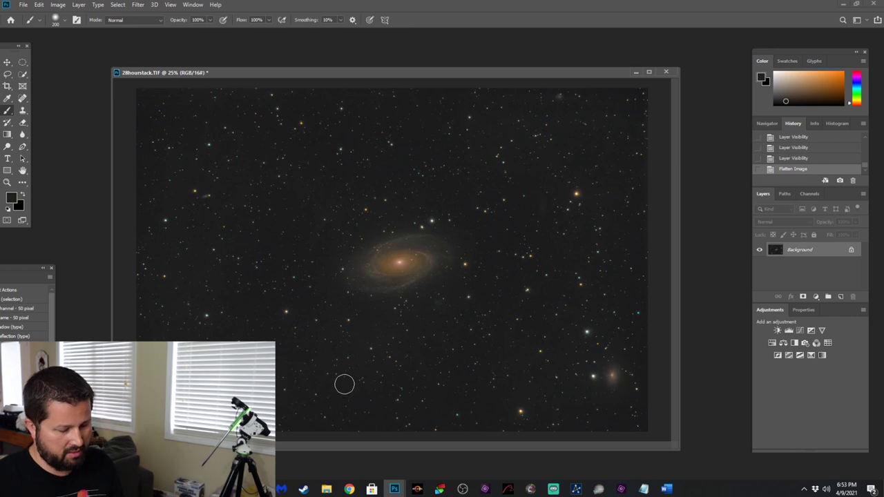
{"action": "left_click_drag", "start_coordinate": [442, 81], "coordinate": [456, 69]}
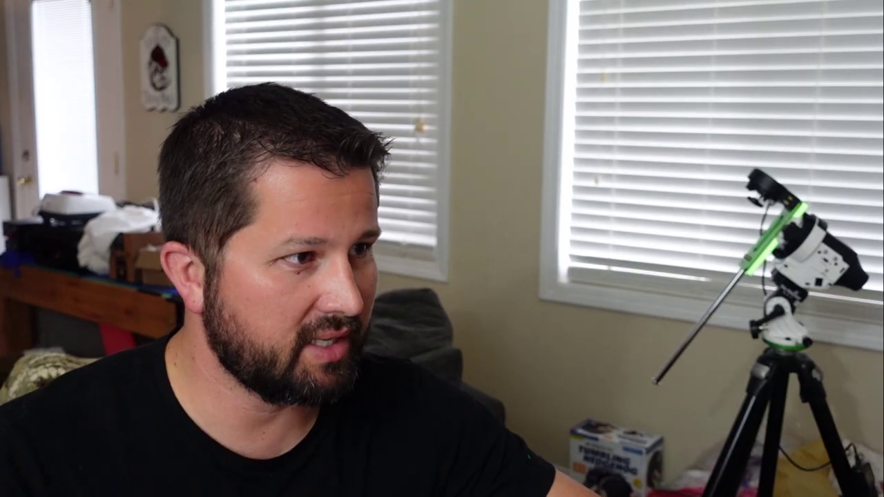